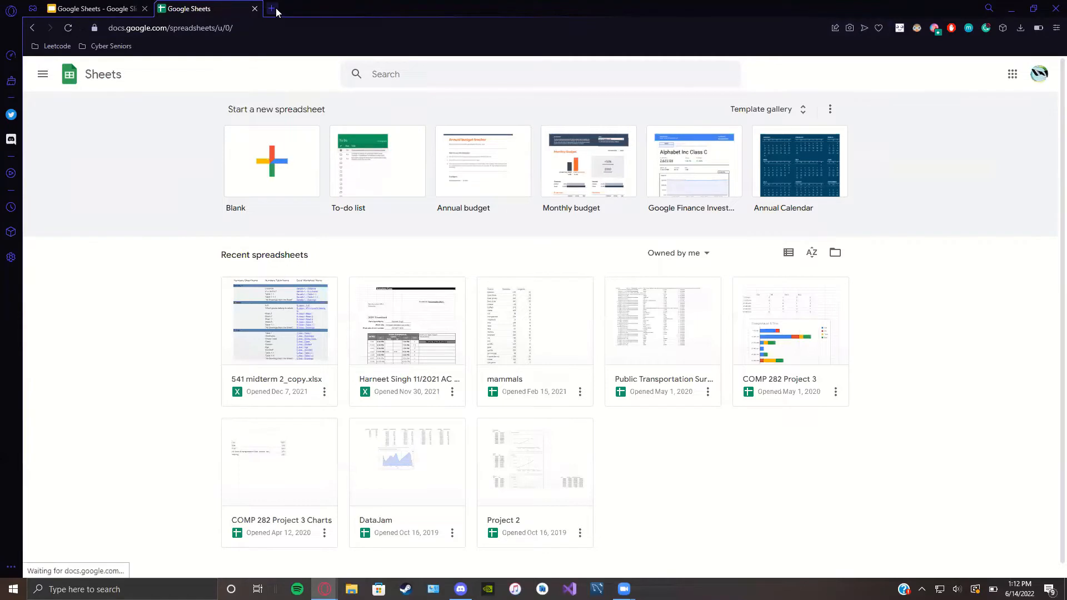
Step: Go to google.com in a new tab and launch Sheets from the Google apps grid
type("go")
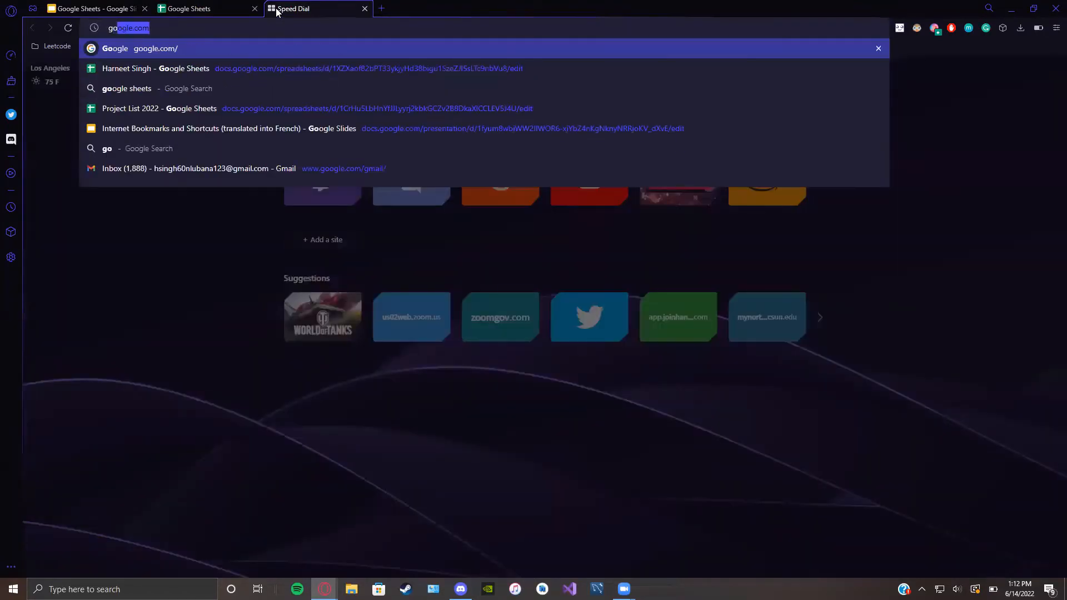
type("ogle.coom")
key("Return")
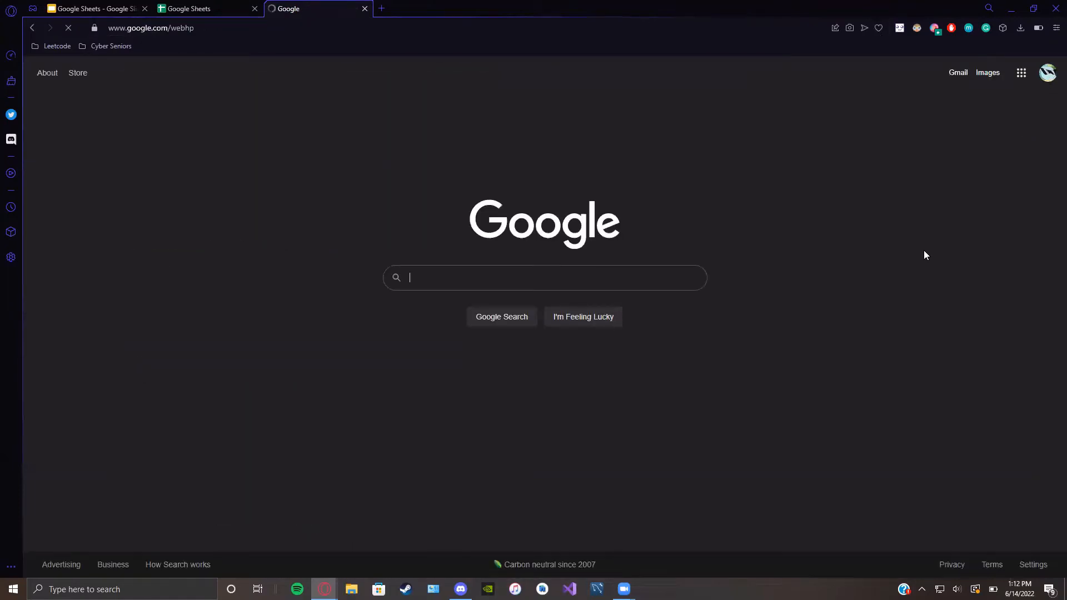
left_click(1023, 82)
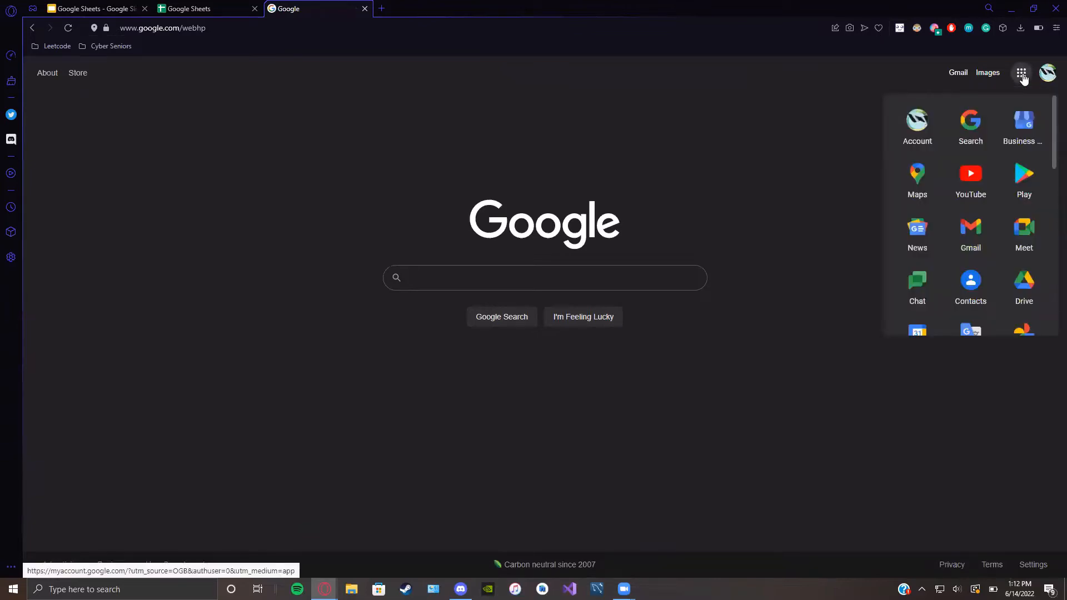
scroll(984, 136, "down", 4)
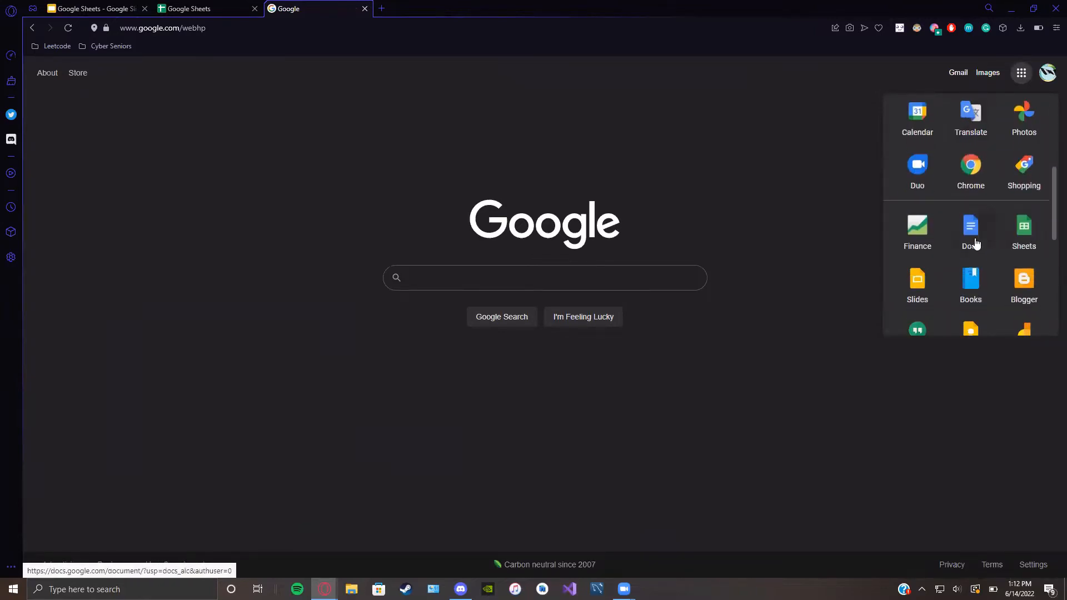
left_click(1033, 240)
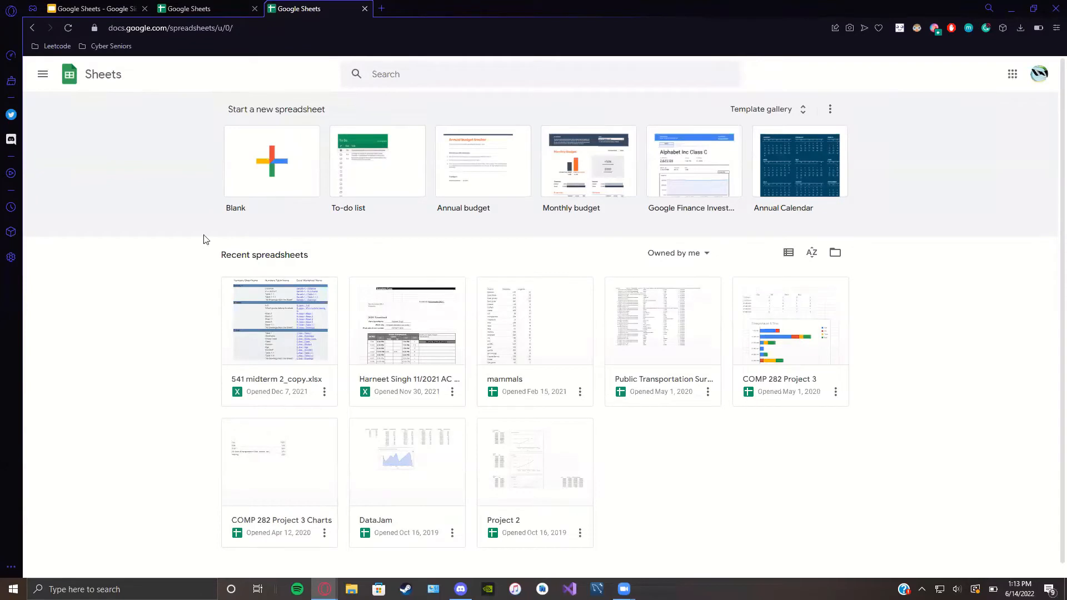
Step: Close the duplicate Sheets tab and browse the Template gallery's categories, from Recently used to Education
left_click(254, 9)
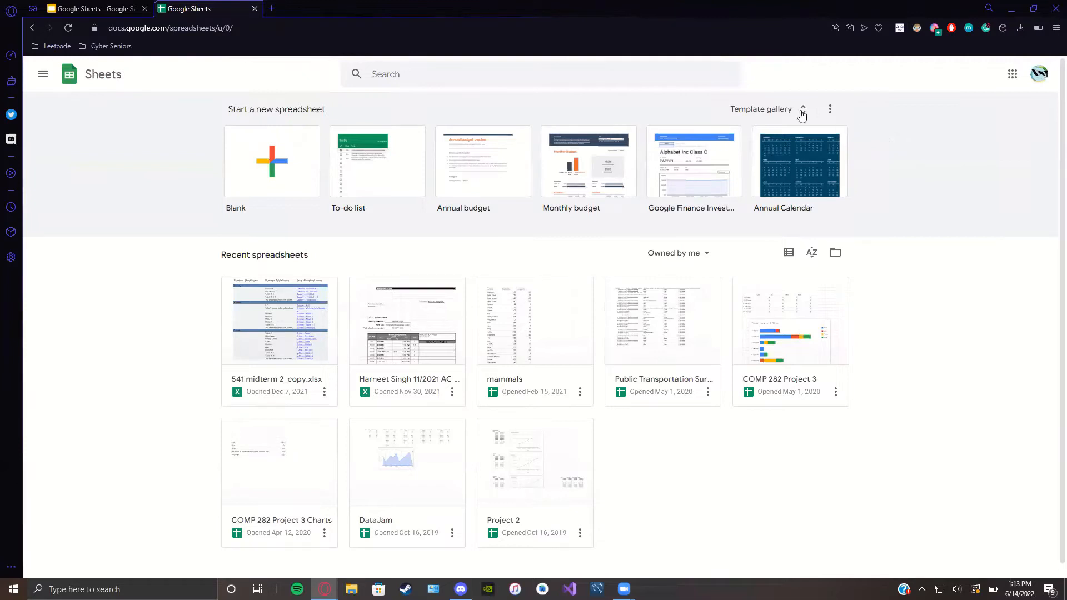
left_click(771, 114)
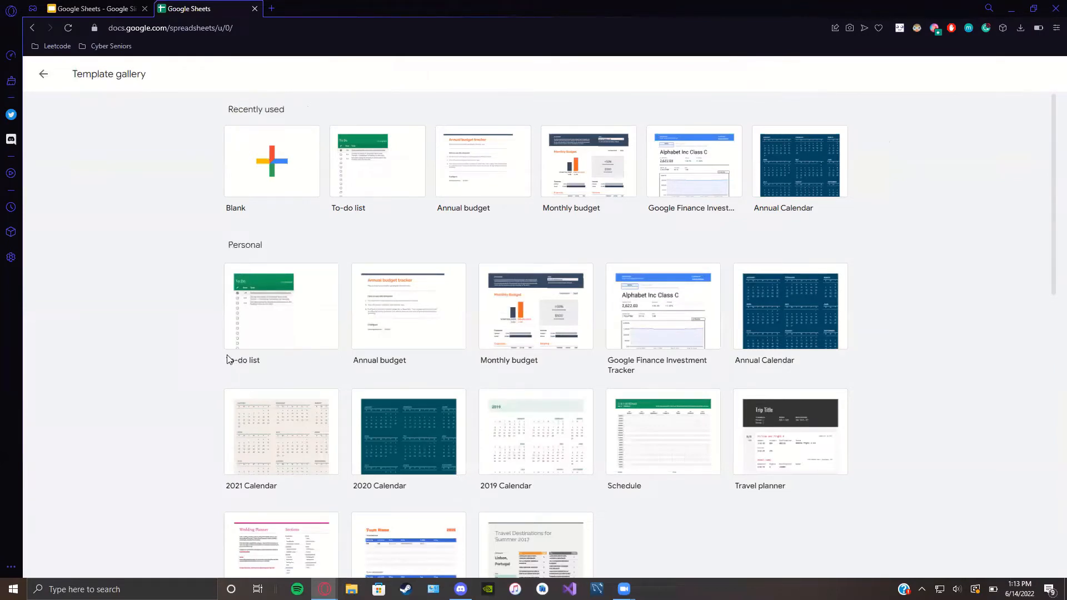
scroll(260, 360, "down", 2)
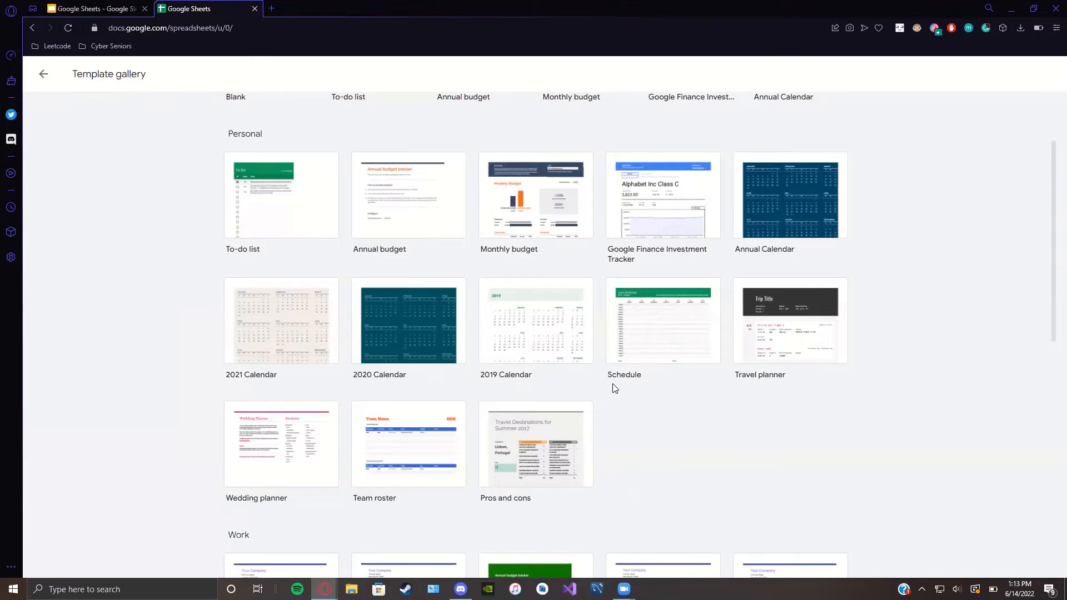
scroll(609, 389, "down", 3)
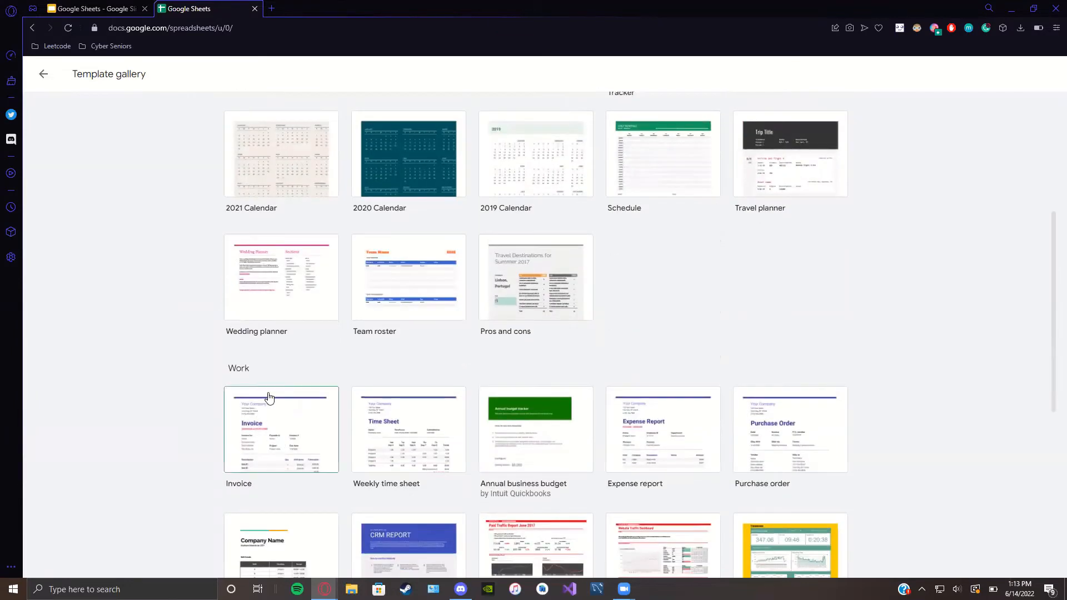
scroll(261, 403, "down", 1)
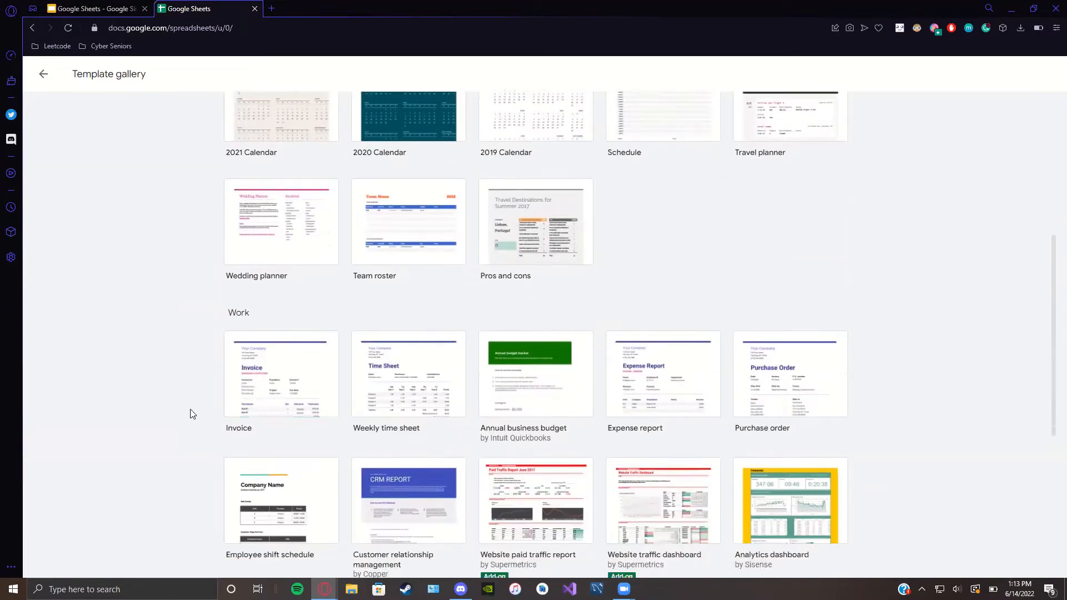
scroll(190, 415, "down", 3)
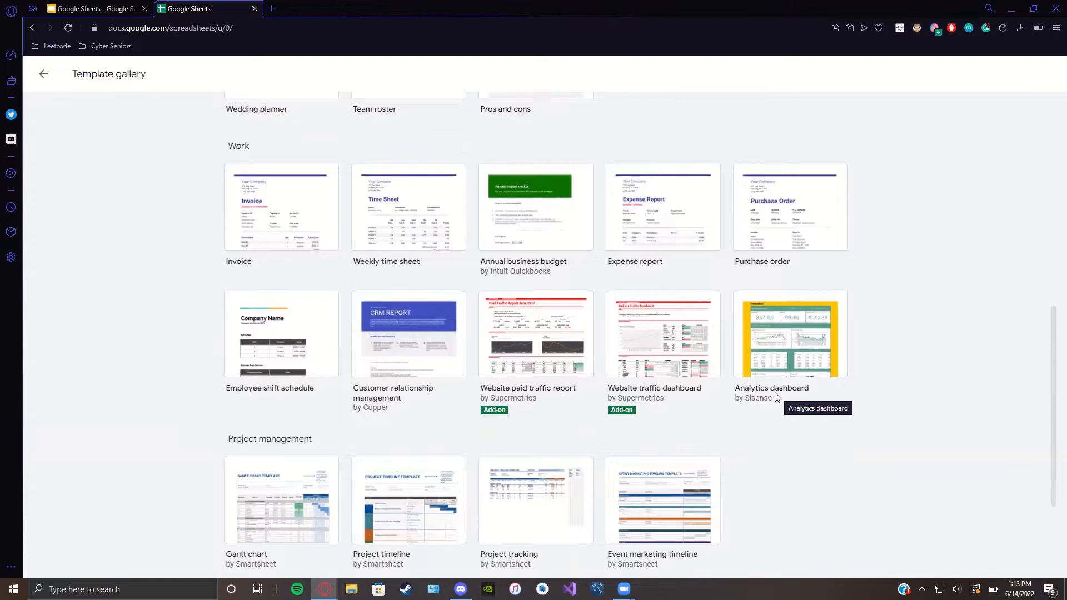
scroll(778, 396, "down", 1)
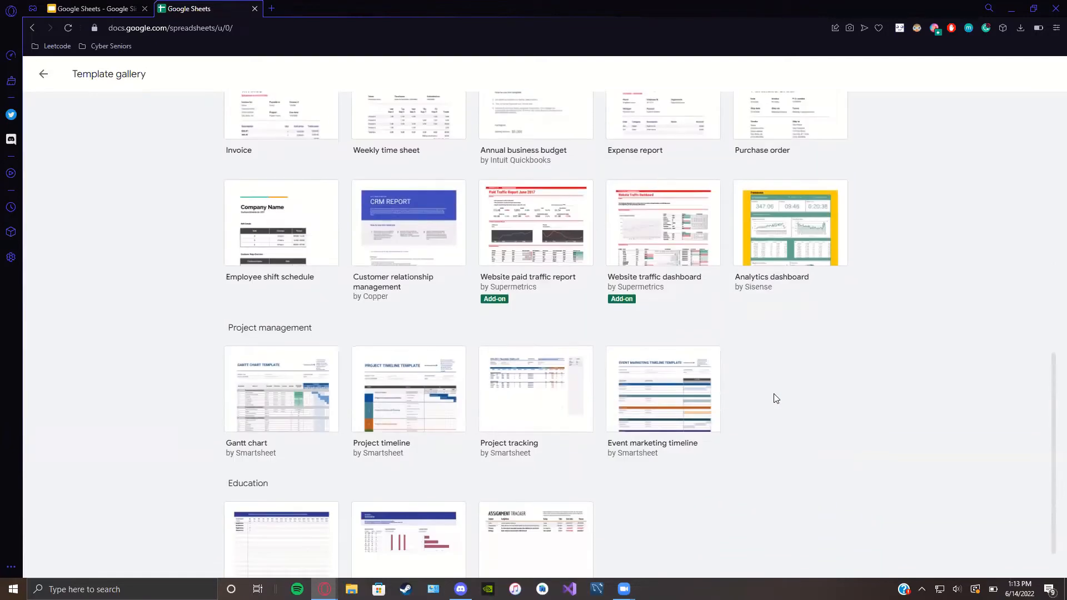
scroll(775, 397, "down", 2)
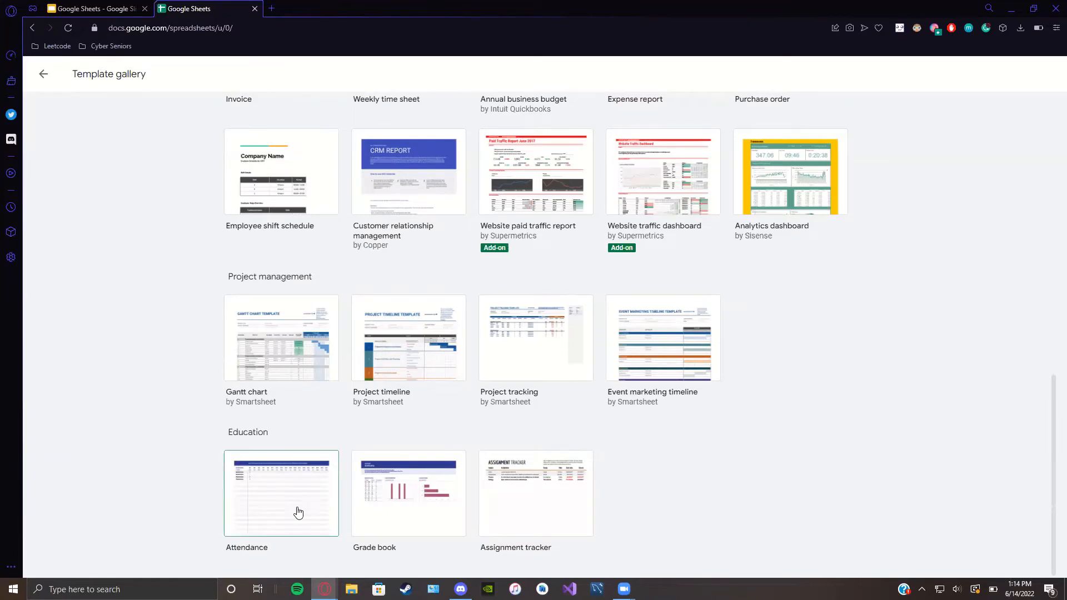
scroll(301, 512, "up", 5)
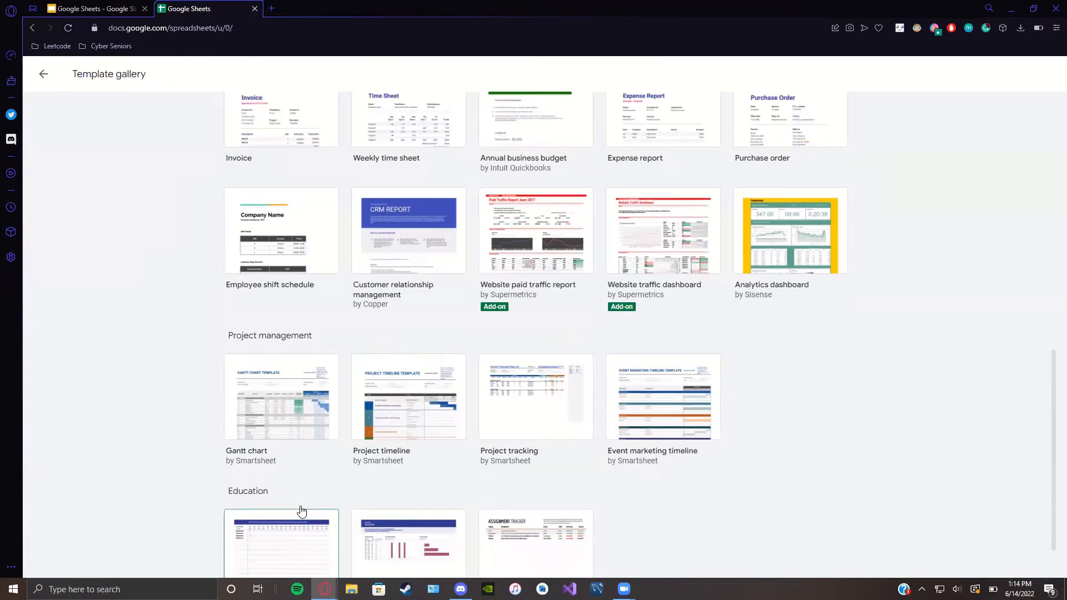
scroll(302, 511, "up", 6)
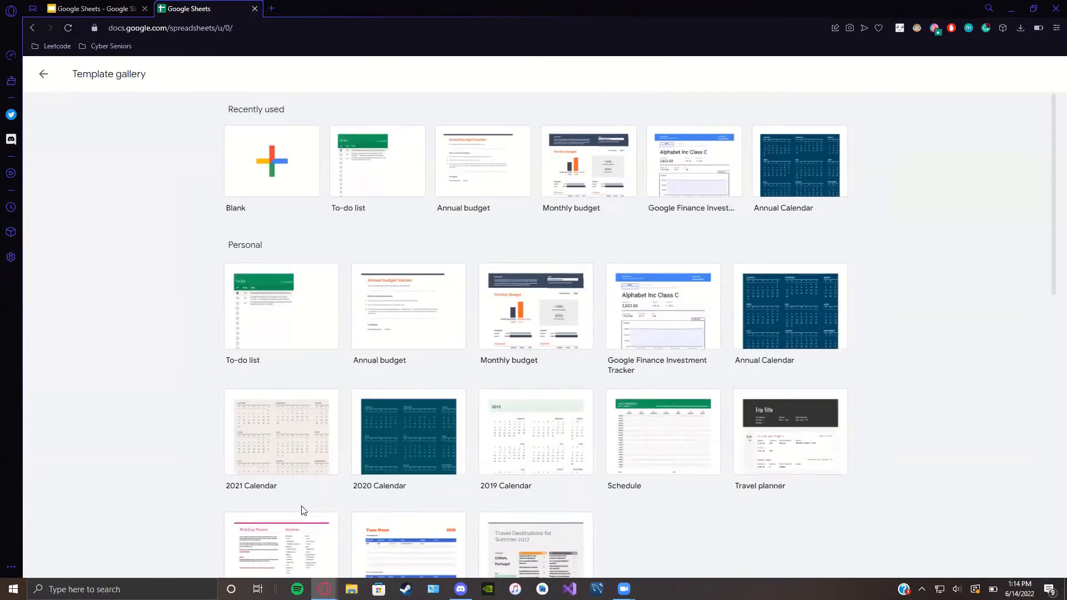
Step: Start a Blank spreadsheet and replace 'Untitled spreadsheet' with the title 'Cyber-Seniors Demo'
left_click(241, 174)
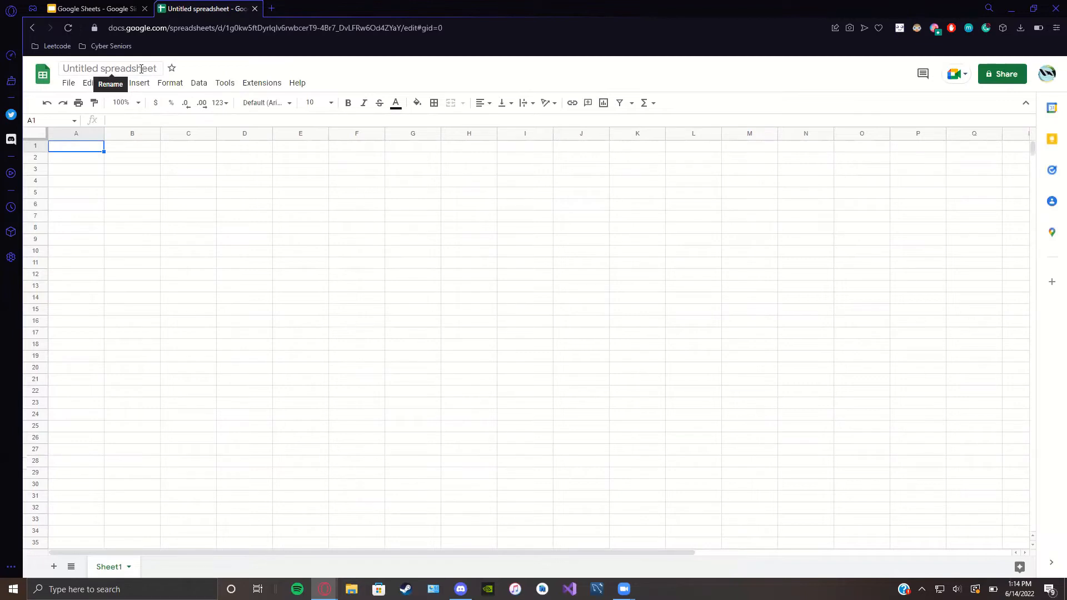
left_click(141, 69)
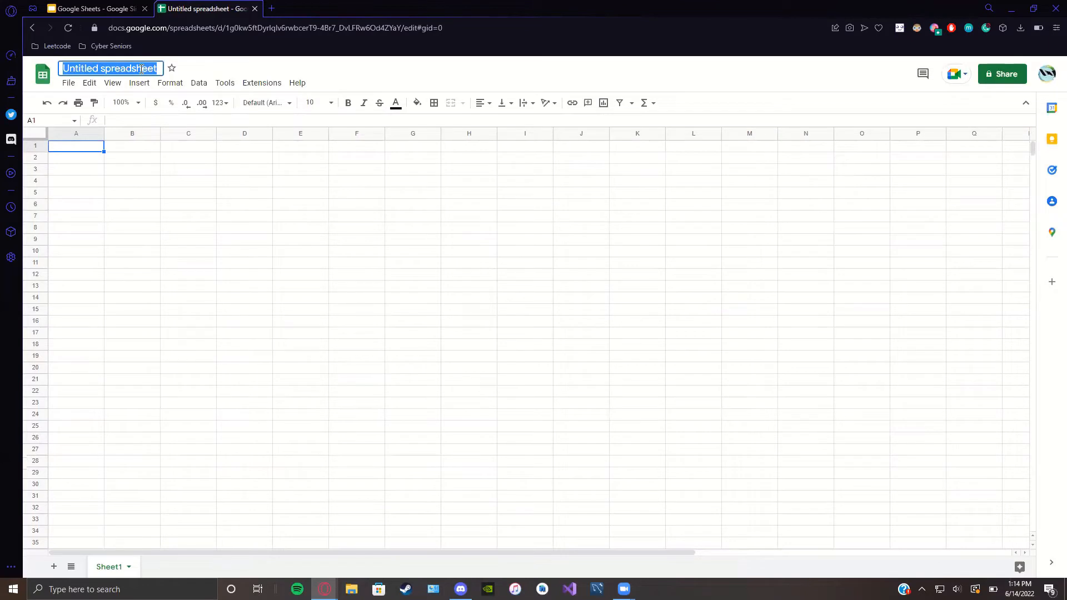
key("BackSpace")
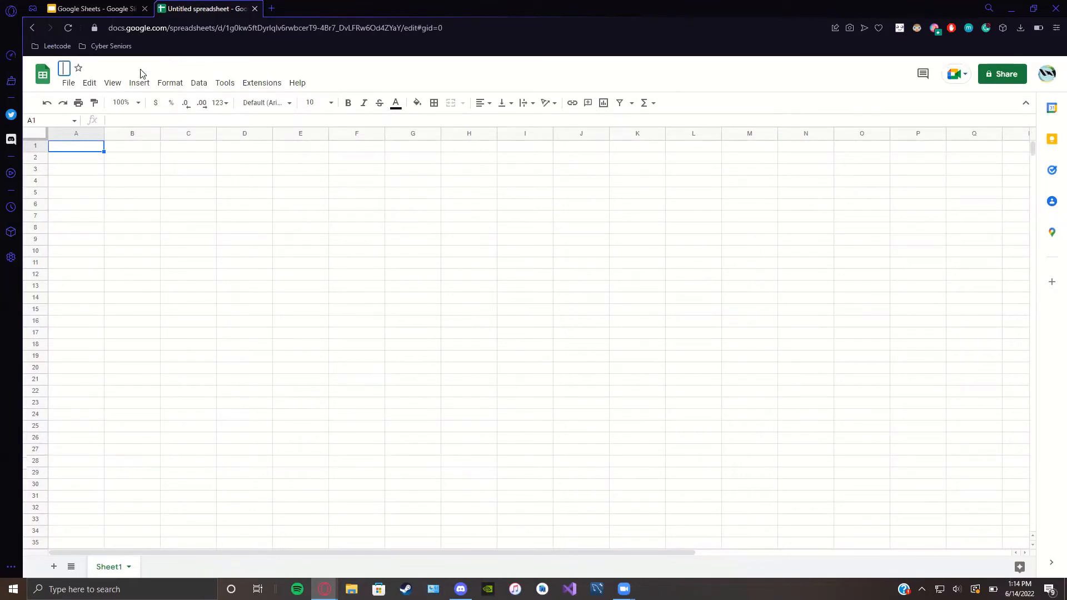
type("Cyber-Seniors")
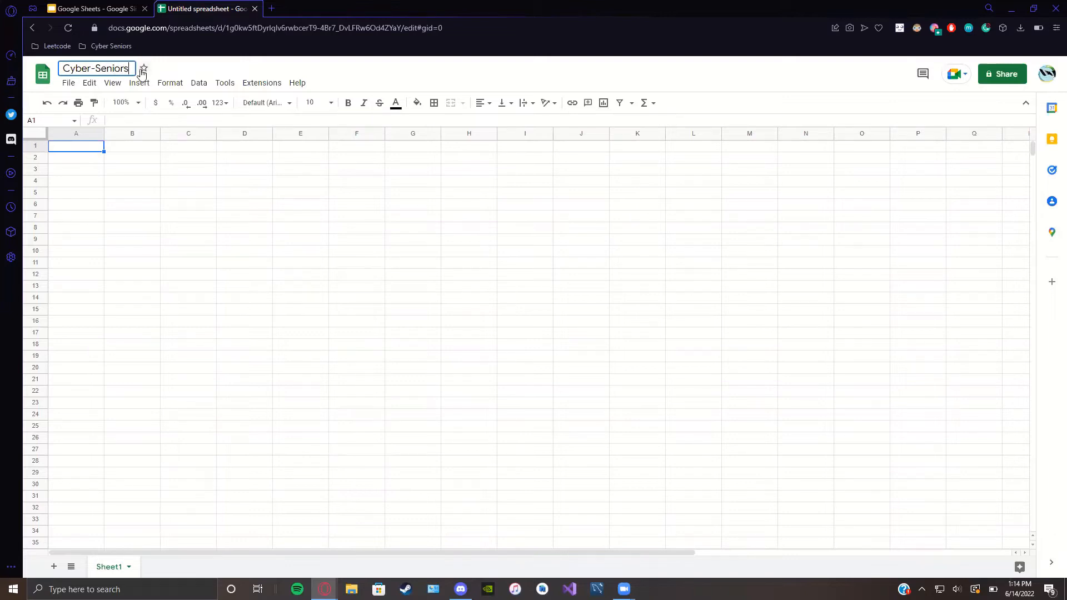
type(" Demo")
key("Return")
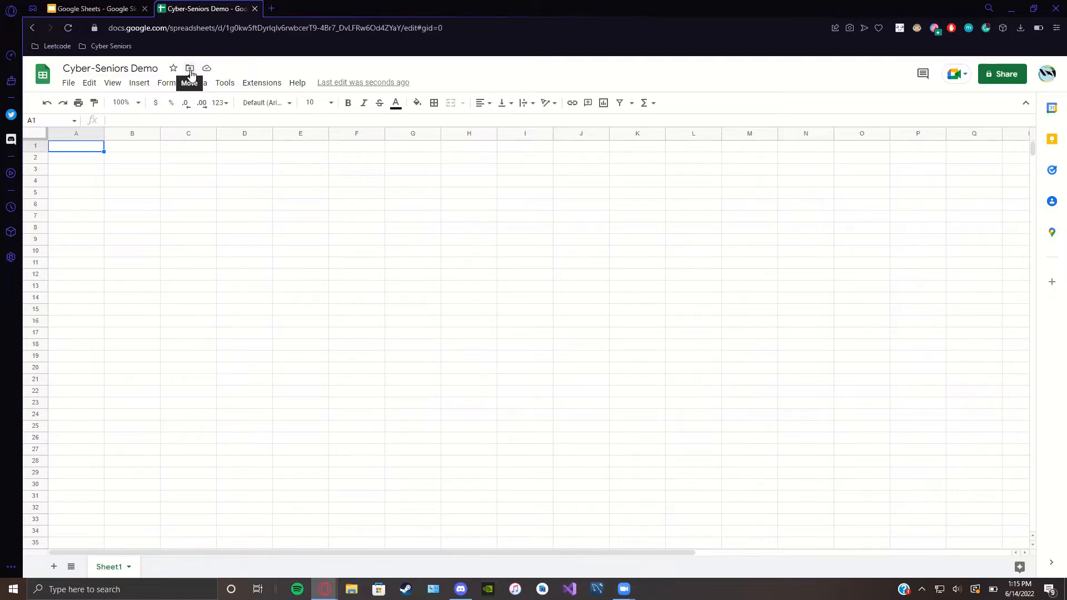
Step: Create a 'Cyber-Seniors (Demo)' folder inside Cyber-Seniors and move the spreadsheet into it
left_click(190, 70)
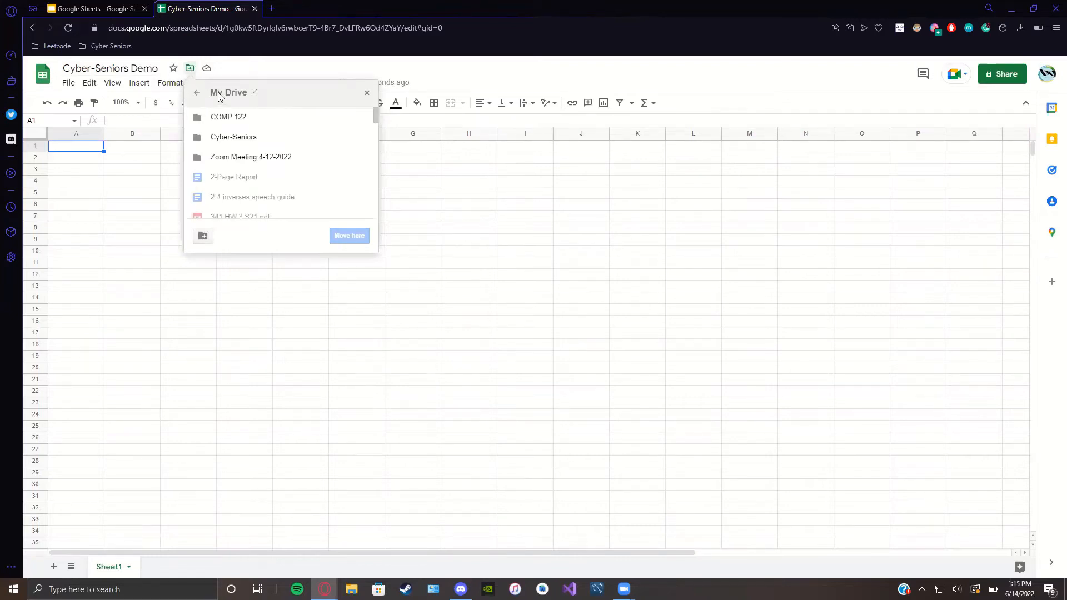
right_click(232, 144)
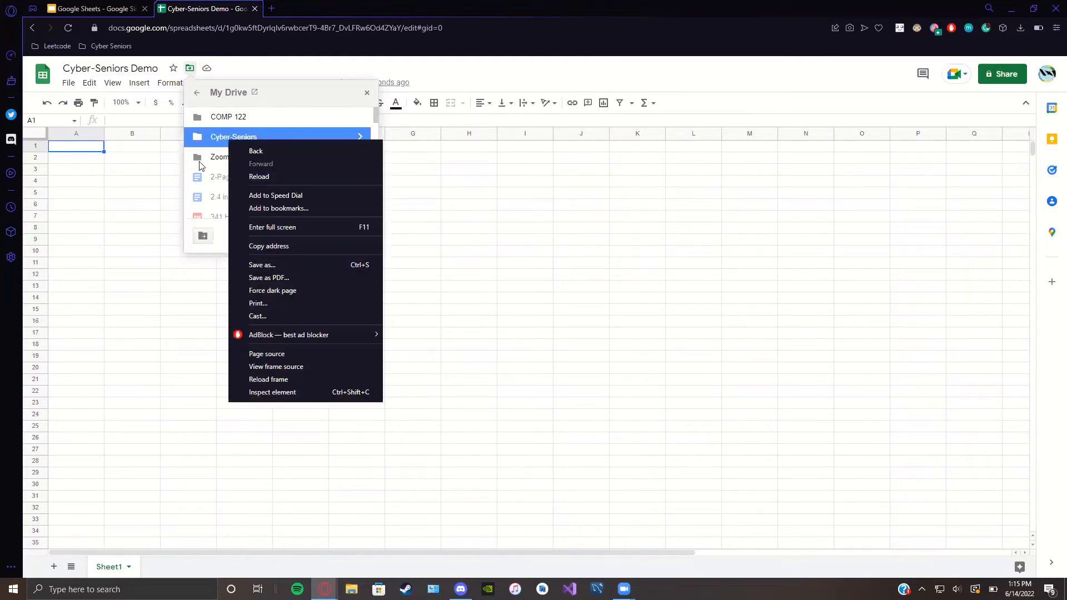
left_click(212, 176)
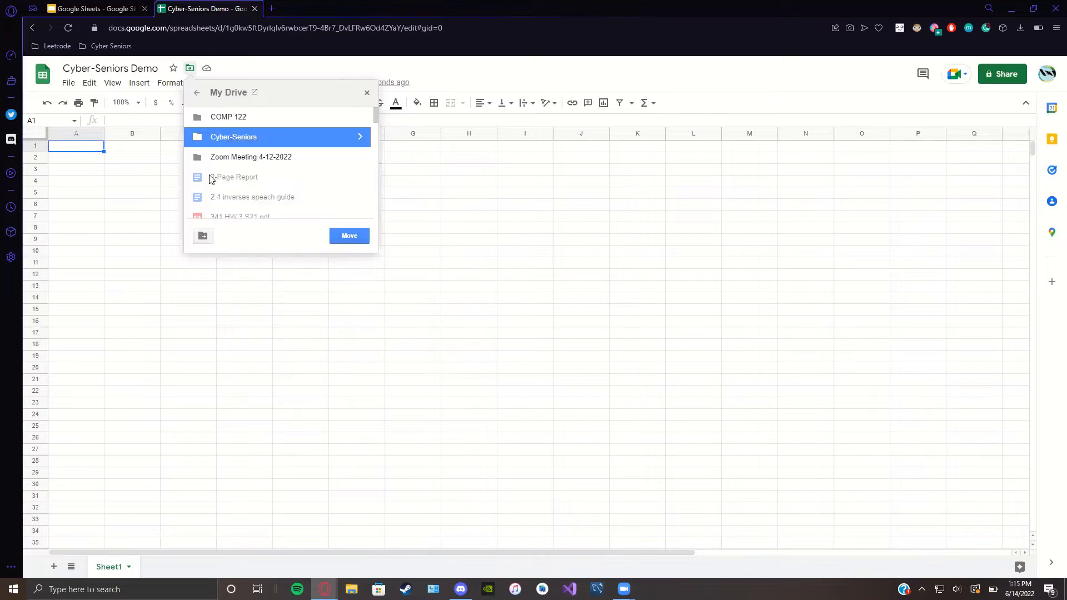
left_click(203, 237)
type("Cyber-Seniors")
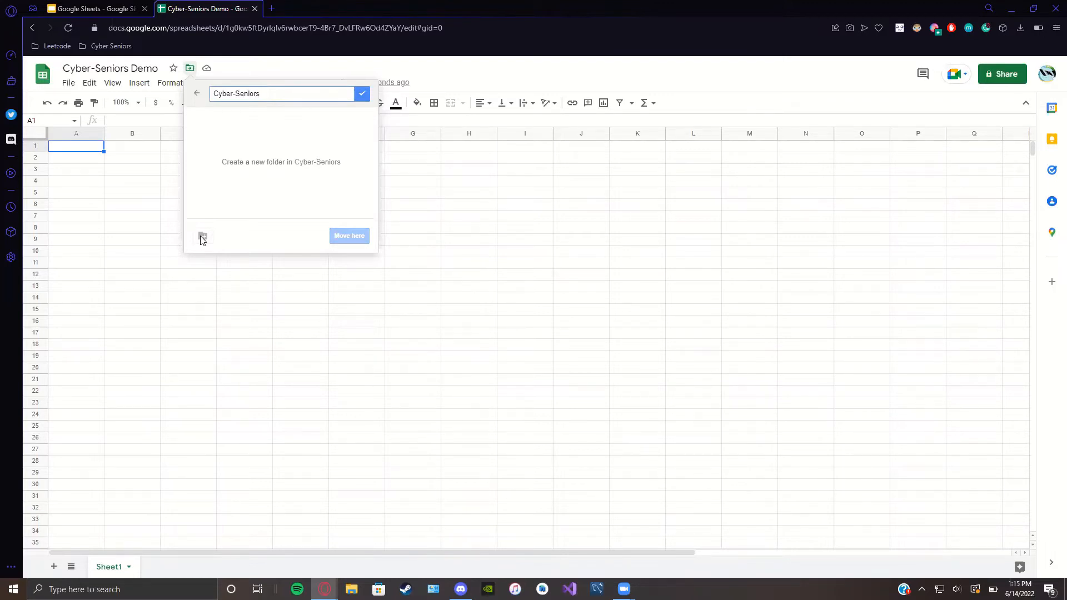
type("(Demo")
left_click(362, 95)
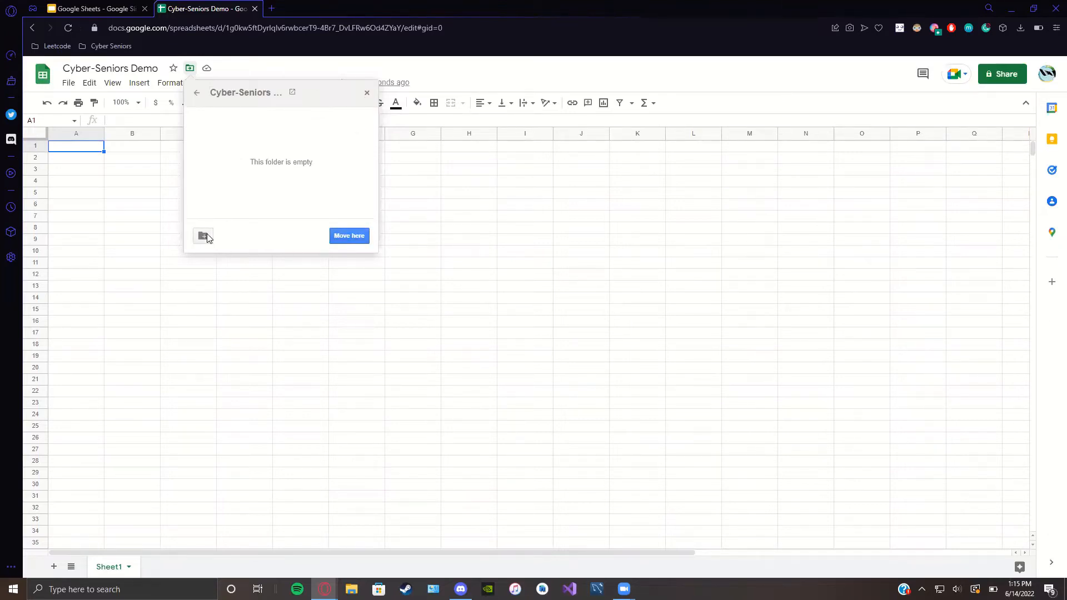
left_click(349, 235)
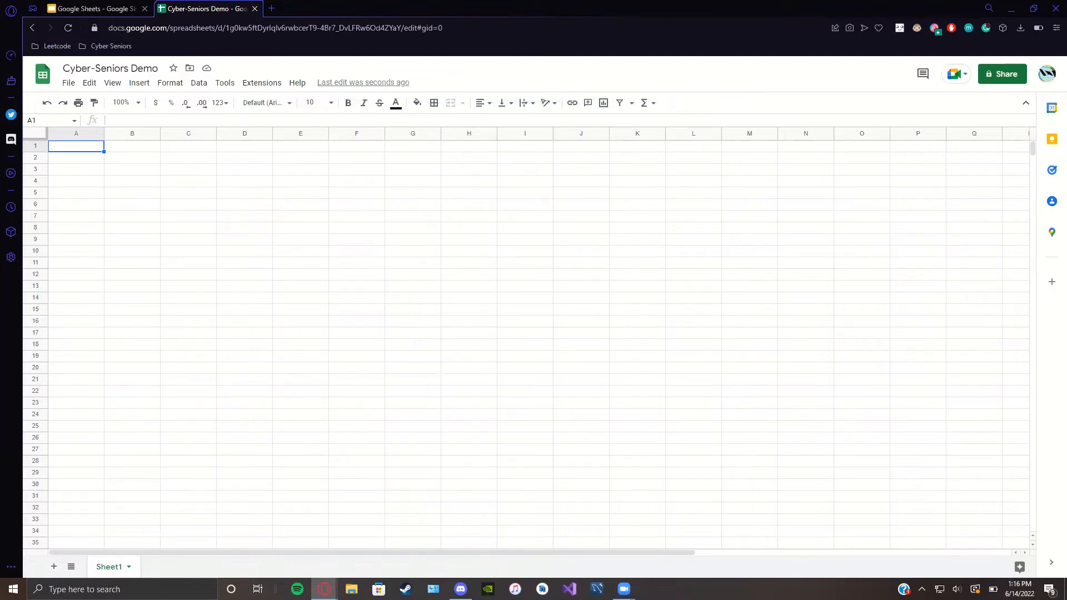
Step: Enter 1 in cell A1, then delete it so the cell is empty
scroll(201, 326, "down", 1)
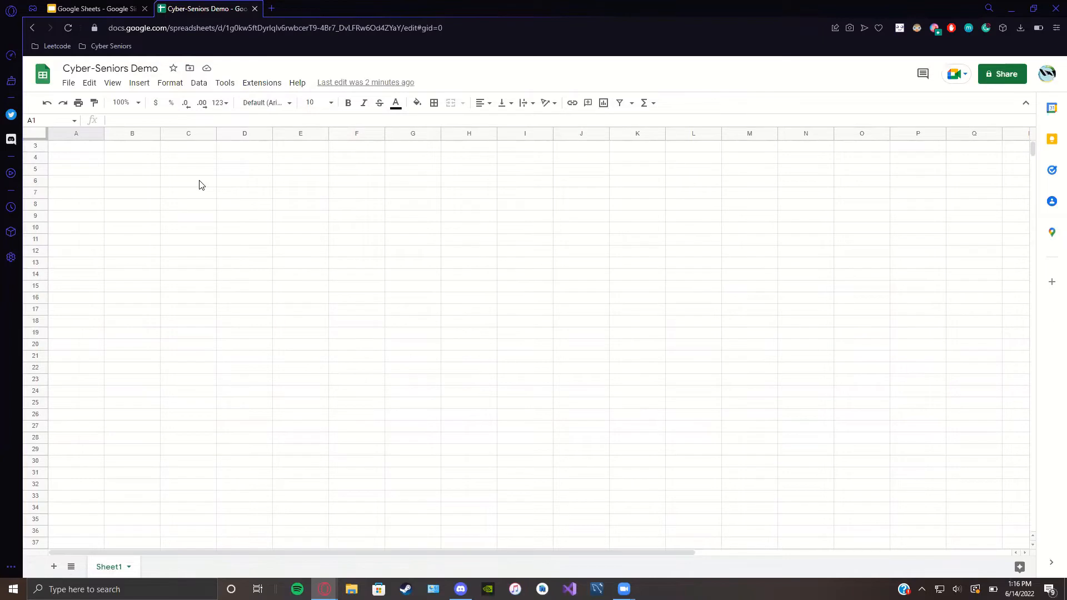
left_click(69, 151)
scroll(93, 166, "up", 1)
left_click(81, 151)
type("1")
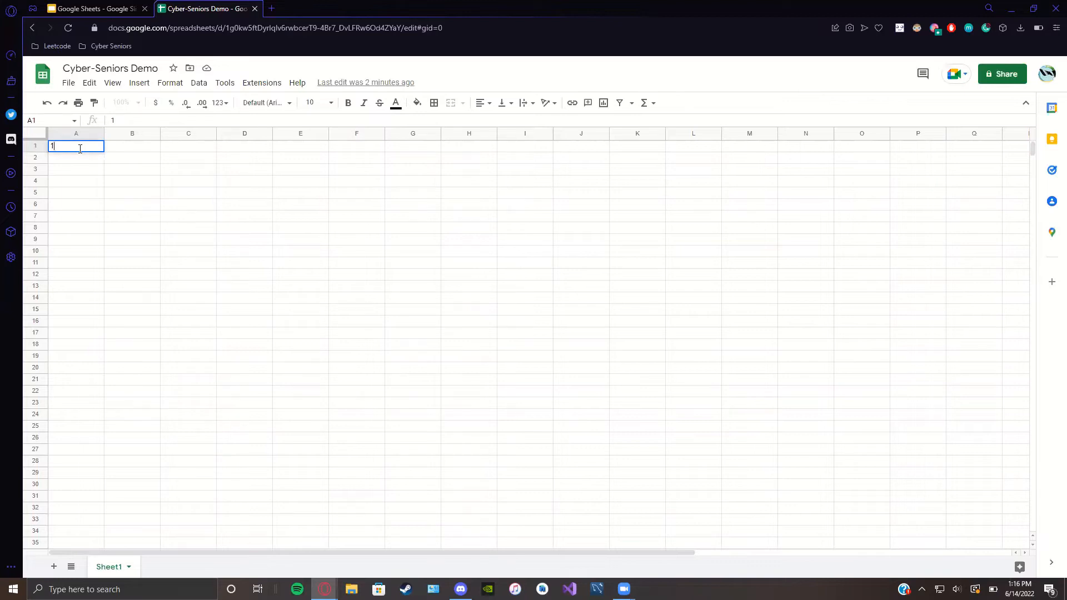
key("Return")
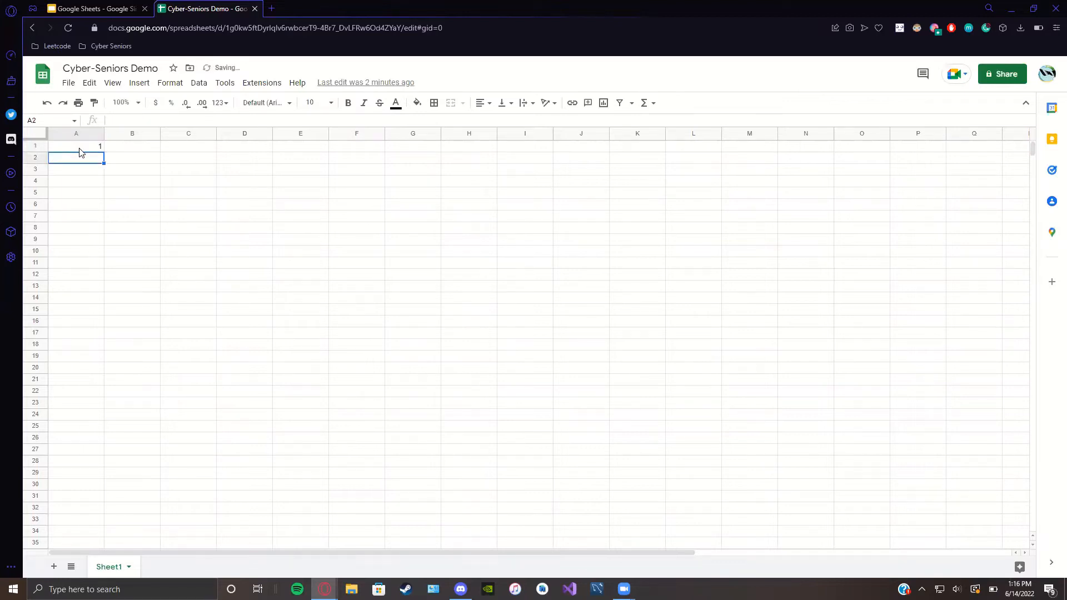
left_click(100, 149)
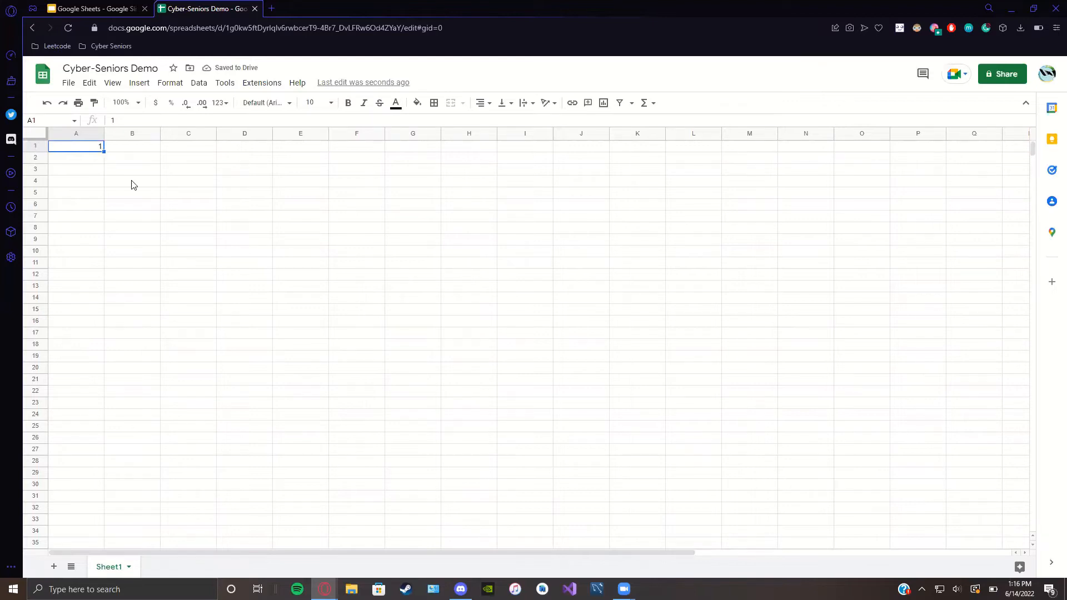
key("Delete")
Step: Move through neighbouring cells from A2 over to D1 and back to B2
key("Down")
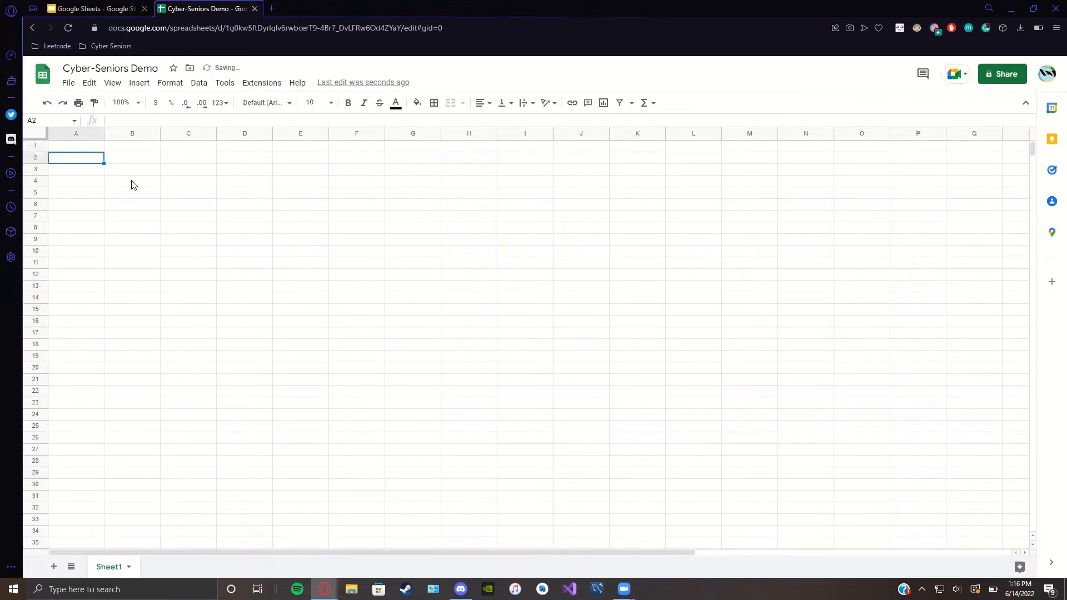
key("Right")
key("Up")
key("Right")
key("Down")
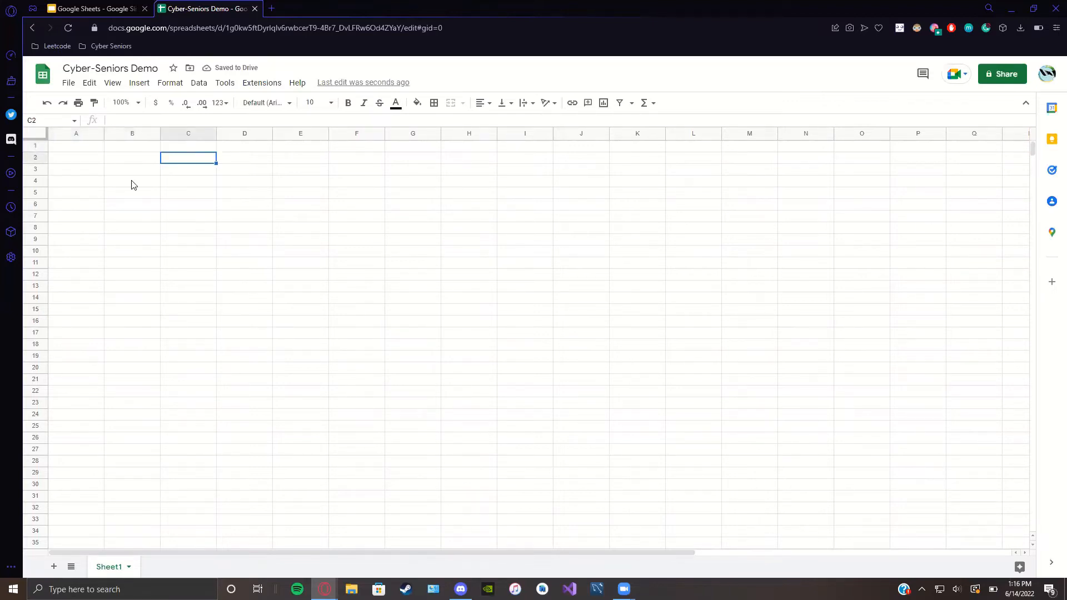
key("Right")
key("Up")
key("Left")
key("Down")
key("Down")
key("Down")
key("Up")
key("Up")
key("Left")
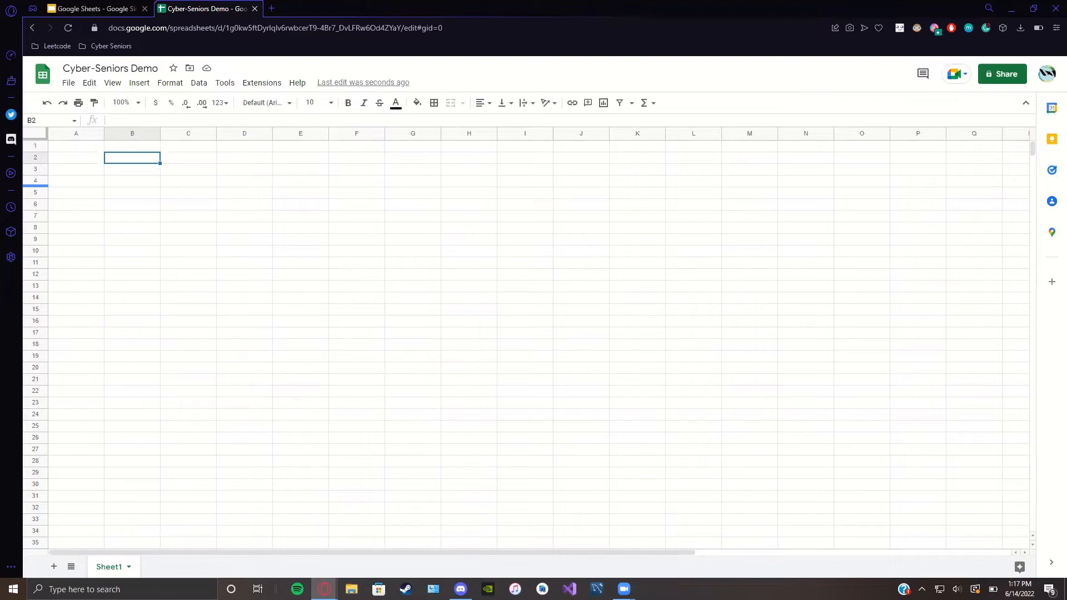
left_click(72, 150)
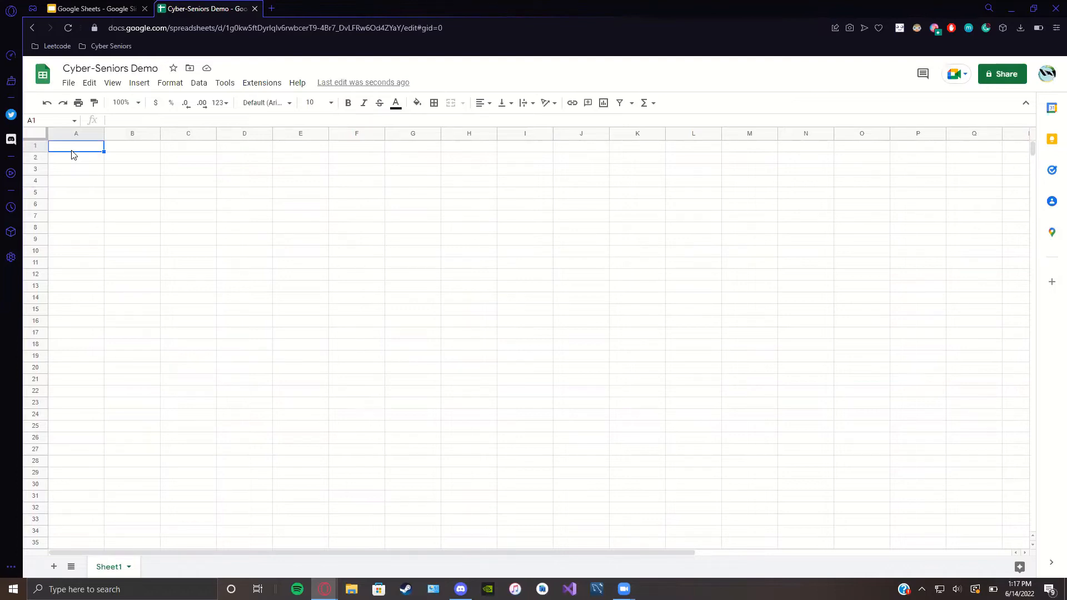
left_click(73, 154, "shift")
key("shift+Right")
key("shift+Down")
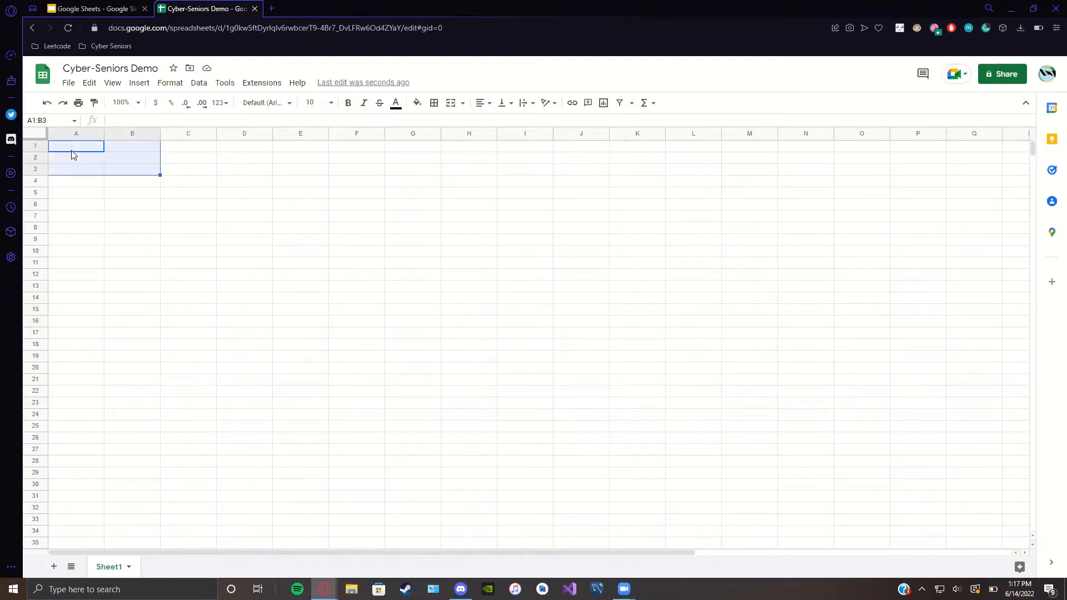
key("shift+Right")
key("shift+Right")
key("shift+Down")
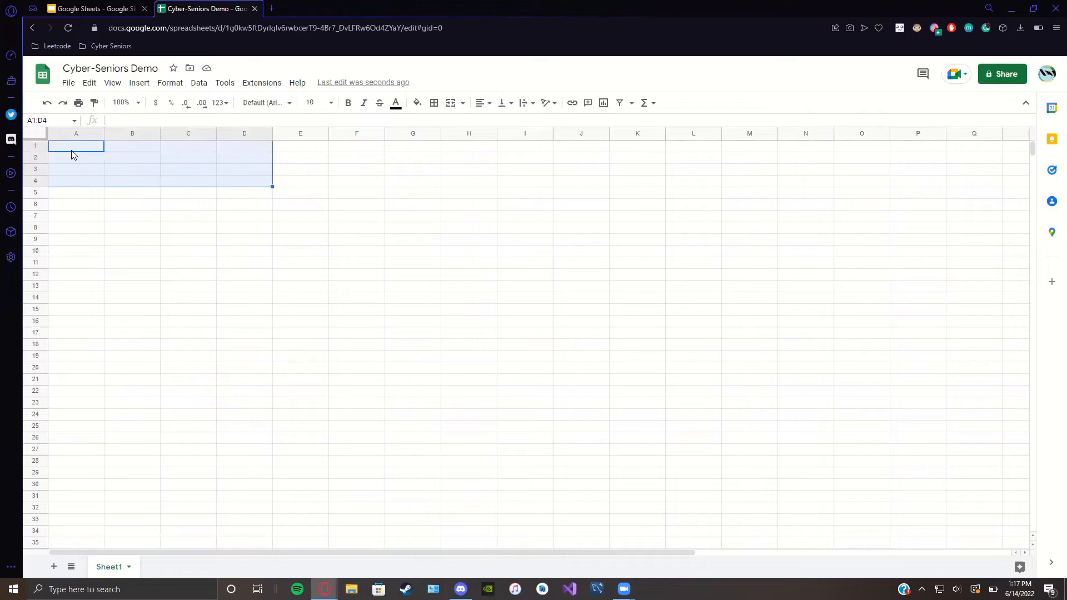
key("shift+Down")
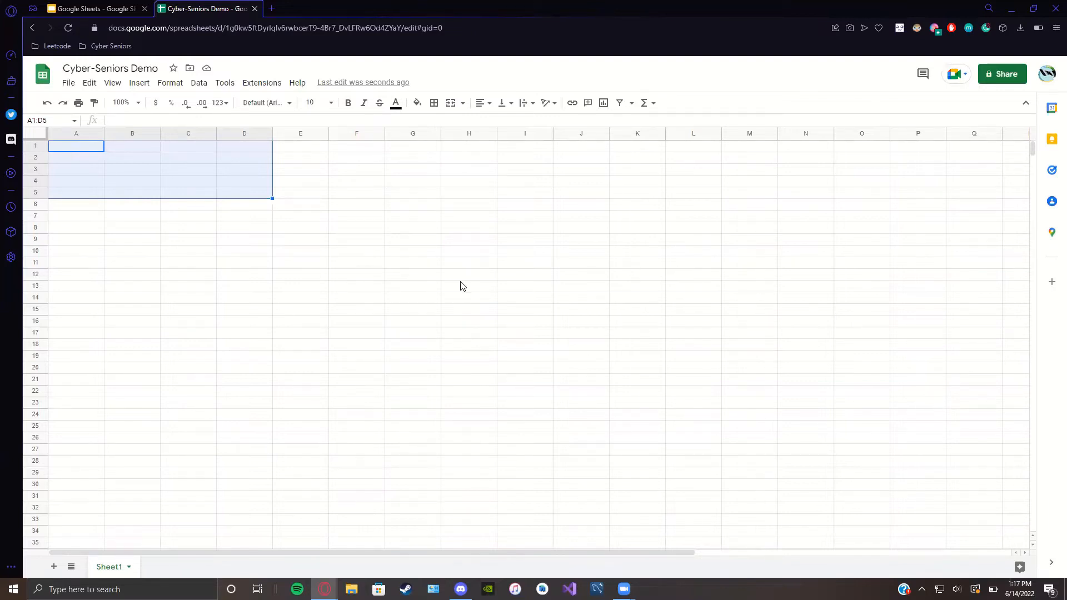
left_click(506, 289)
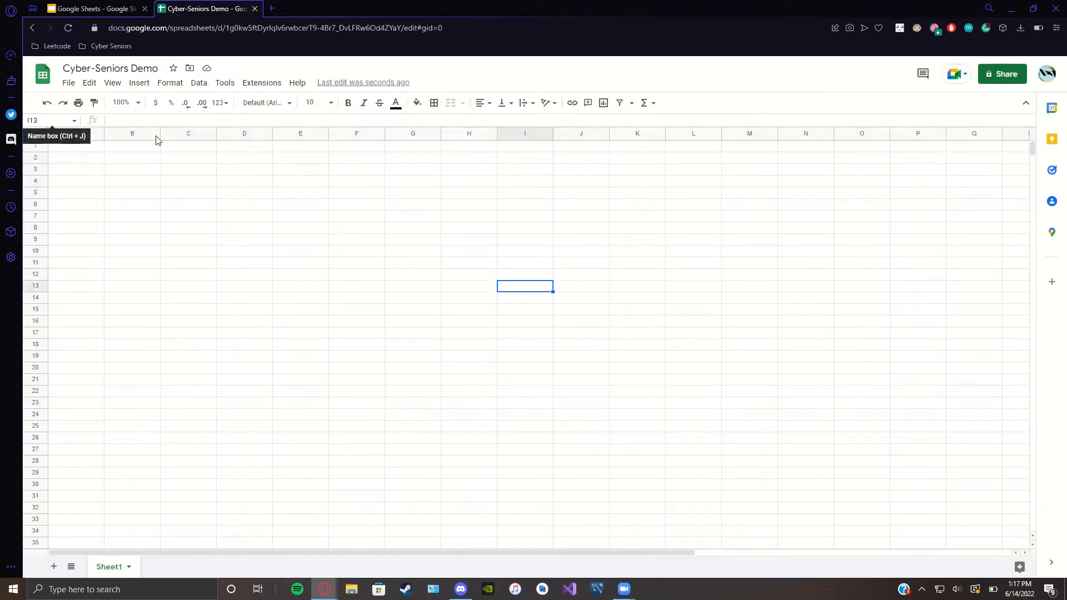
left_click(77, 147)
key("Return")
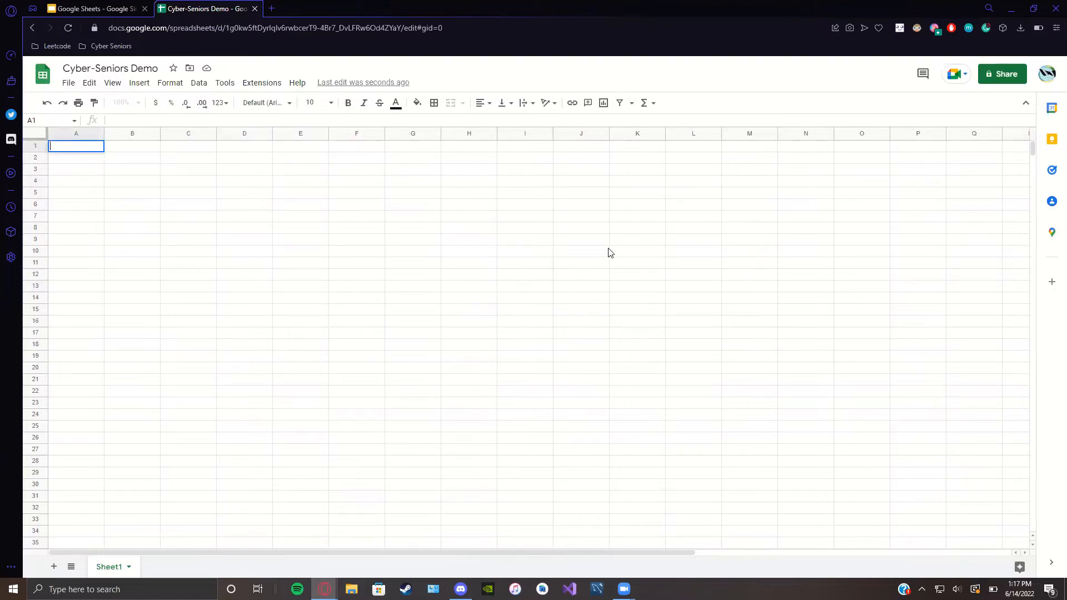
key("Return")
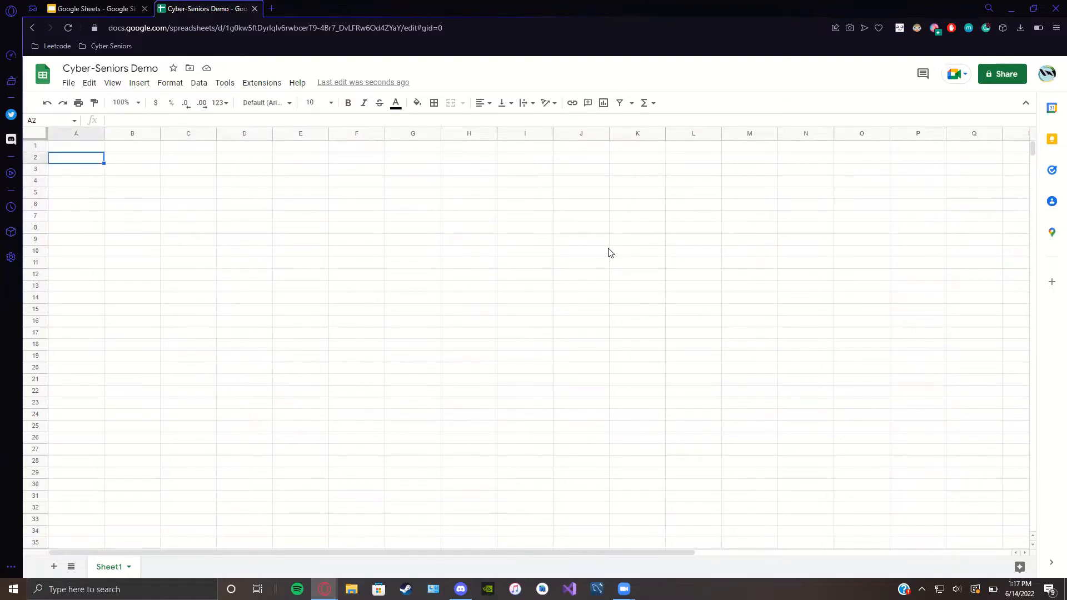
key("Up")
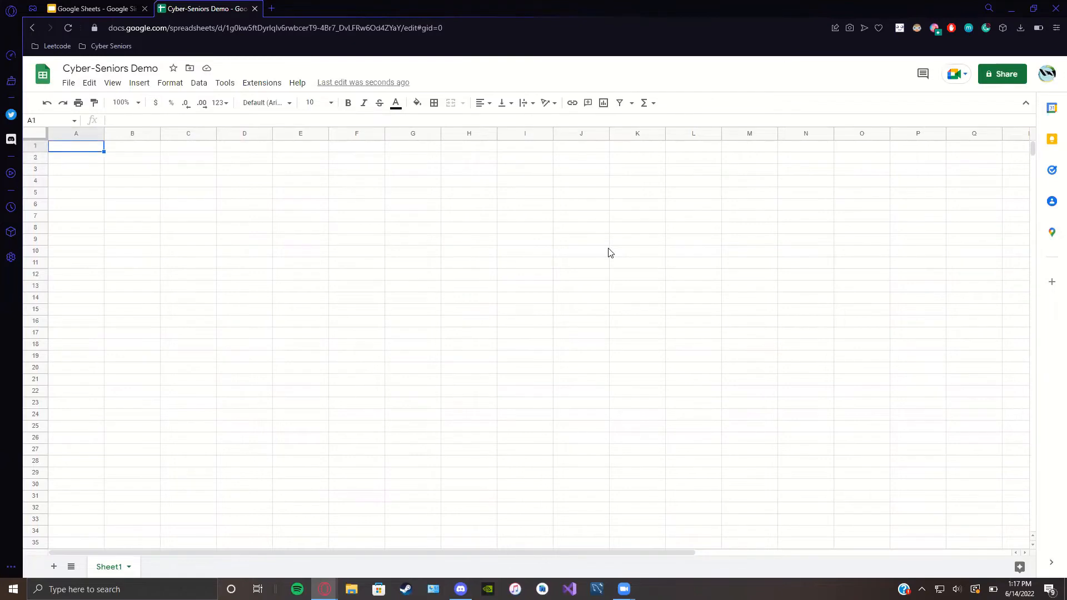
key("Return")
key("Return")
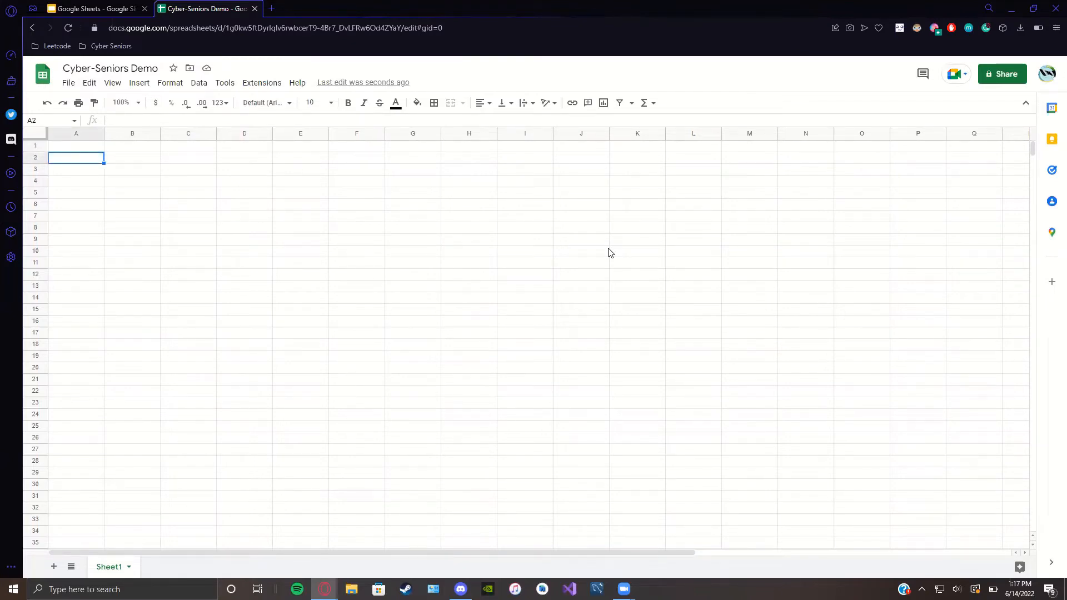
key("Return")
key("Return")
key("Return")
key("Return")
key("Return")
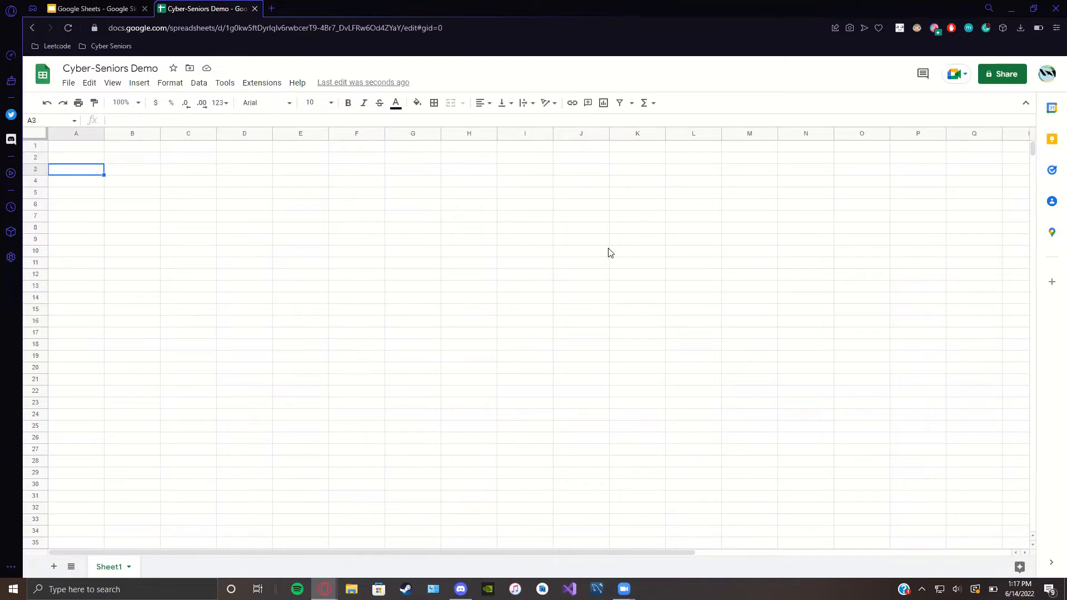
key("Return")
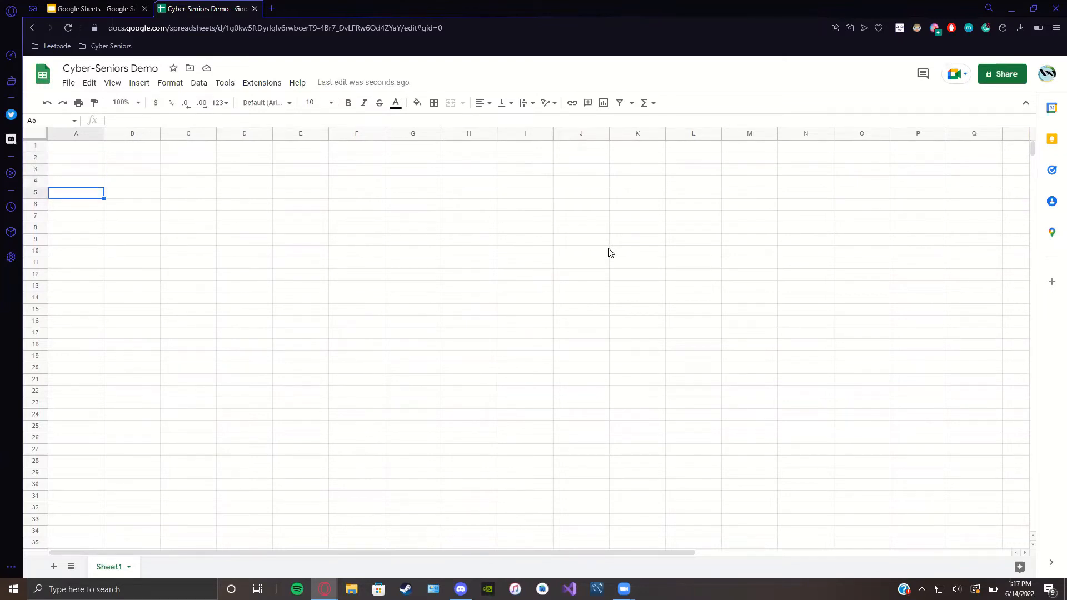
key("Return")
key("Return")
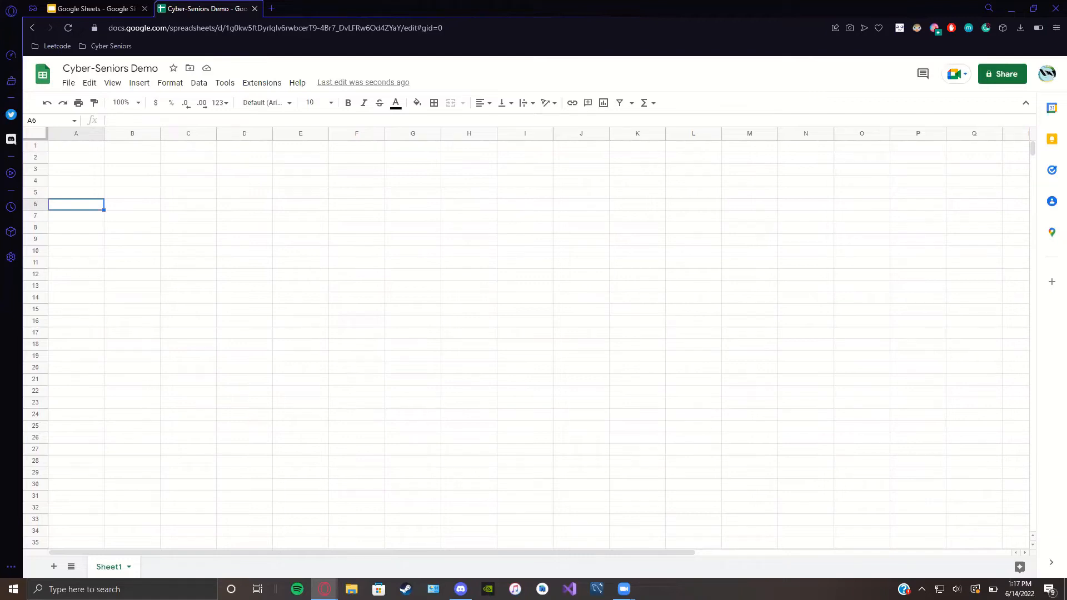
key("shift+Return")
key("shift+Return")
key("shift+Return")
key("shift+Return")
key("shift+Return")
key("shift+Return")
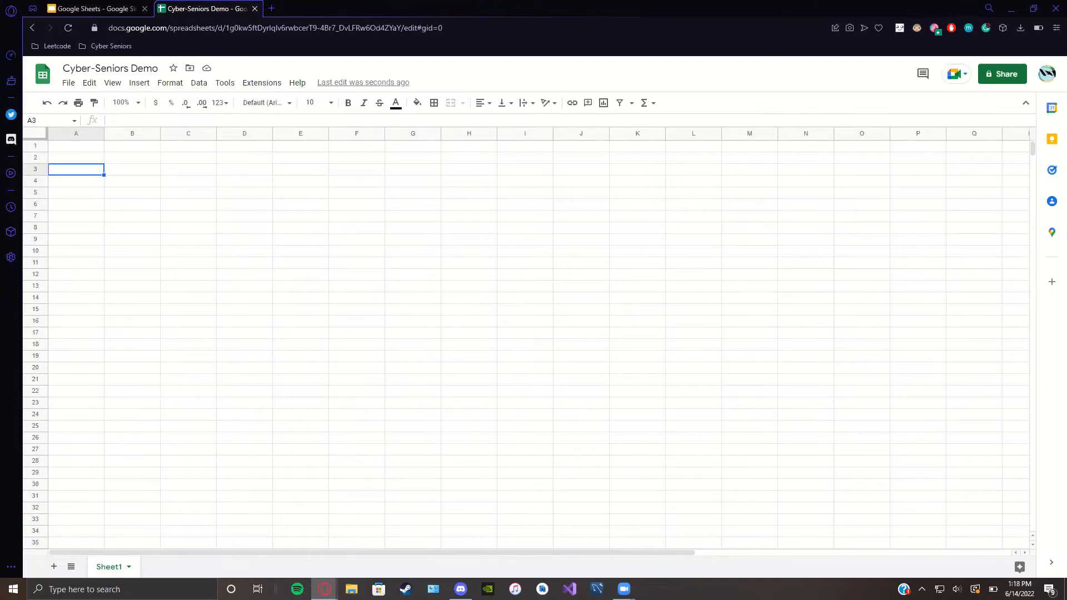
key("shift+Return")
key("shift+Return")
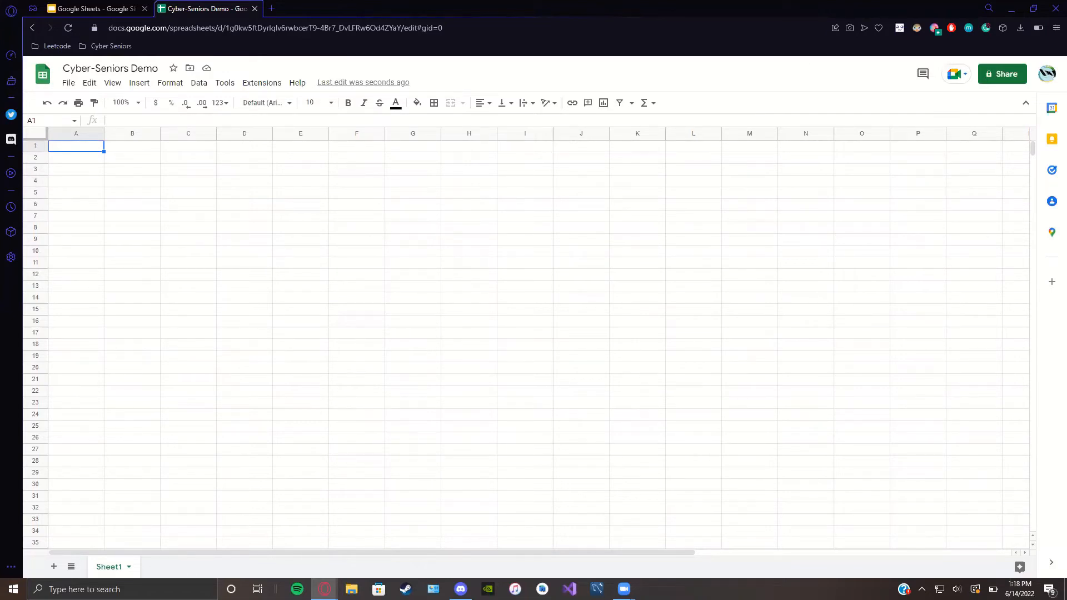
left_click(132, 147)
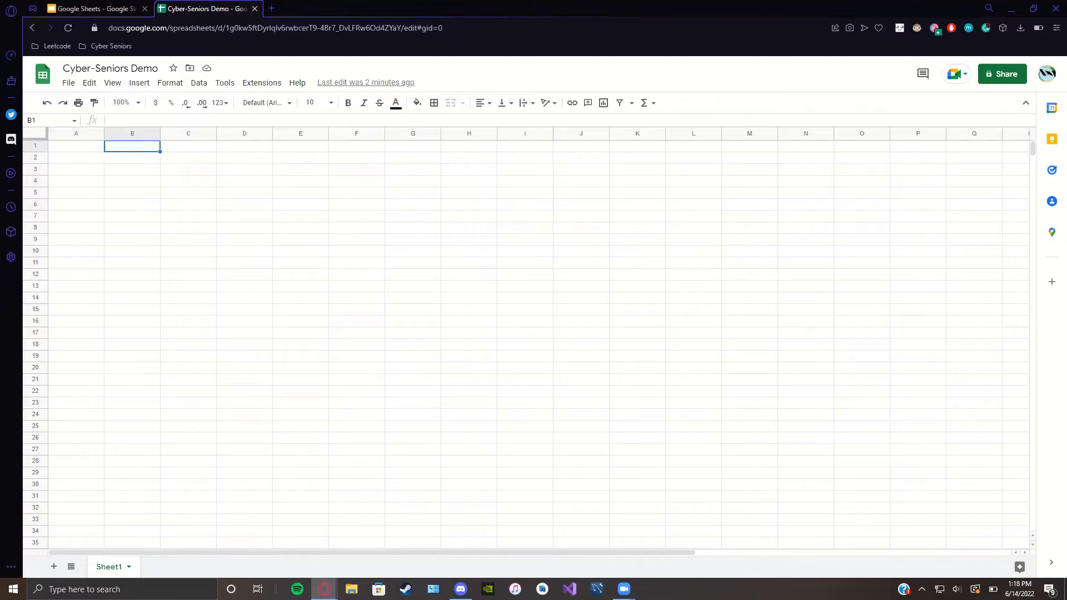
left_click(188, 146)
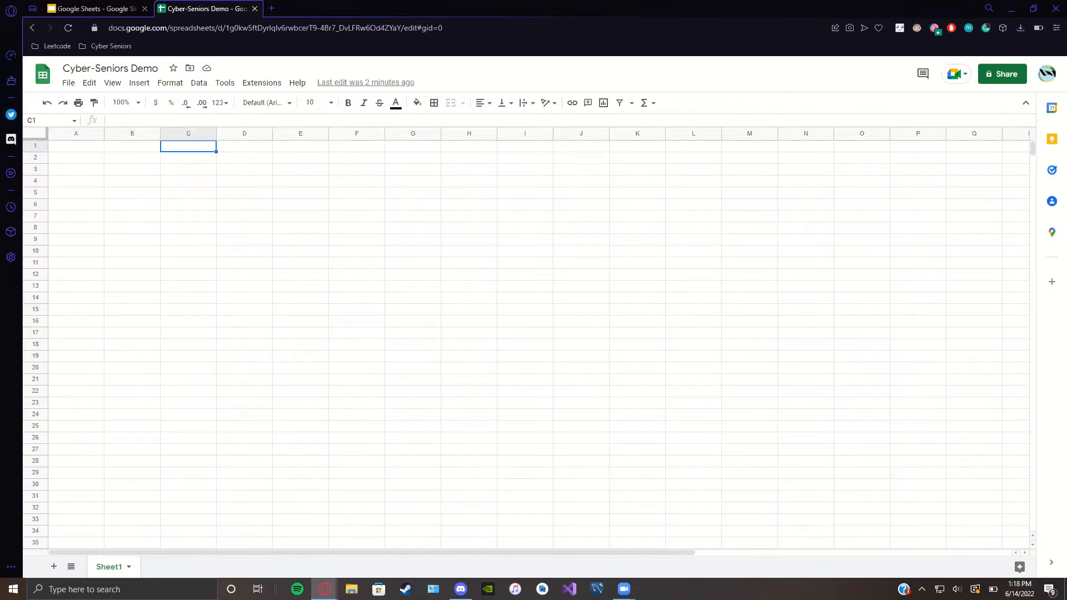
left_click(244, 147)
left_click(301, 146)
left_click(357, 146)
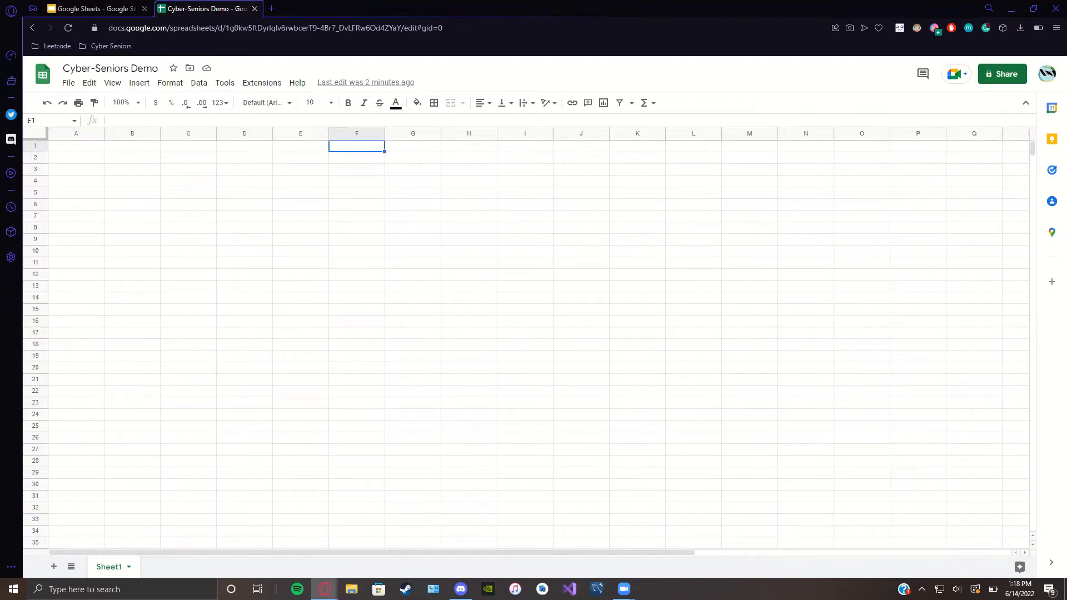
key("Right")
key("Right")
key("Right")
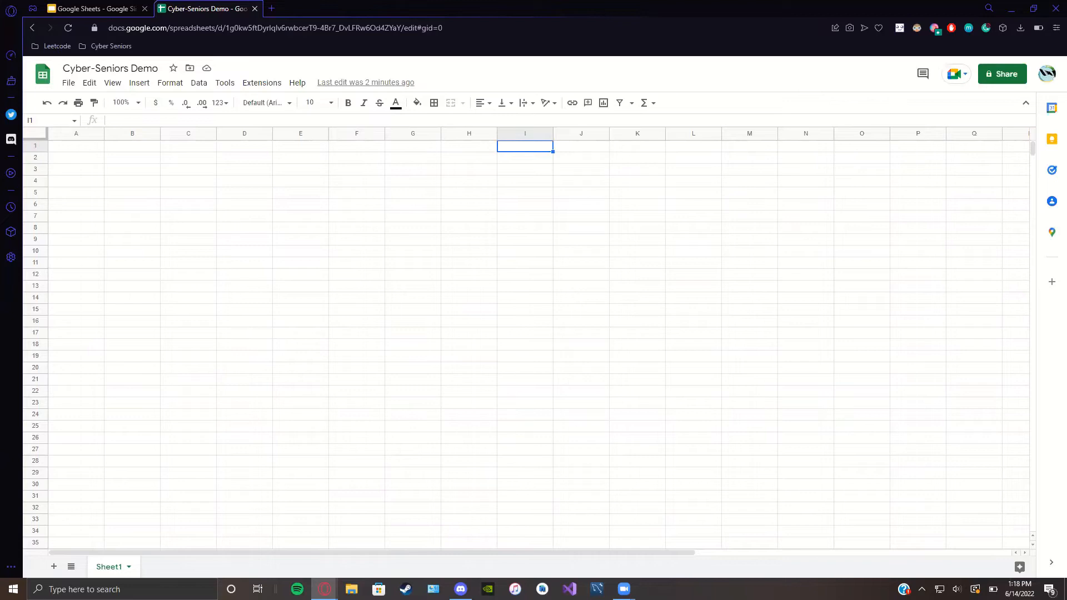
key("Left")
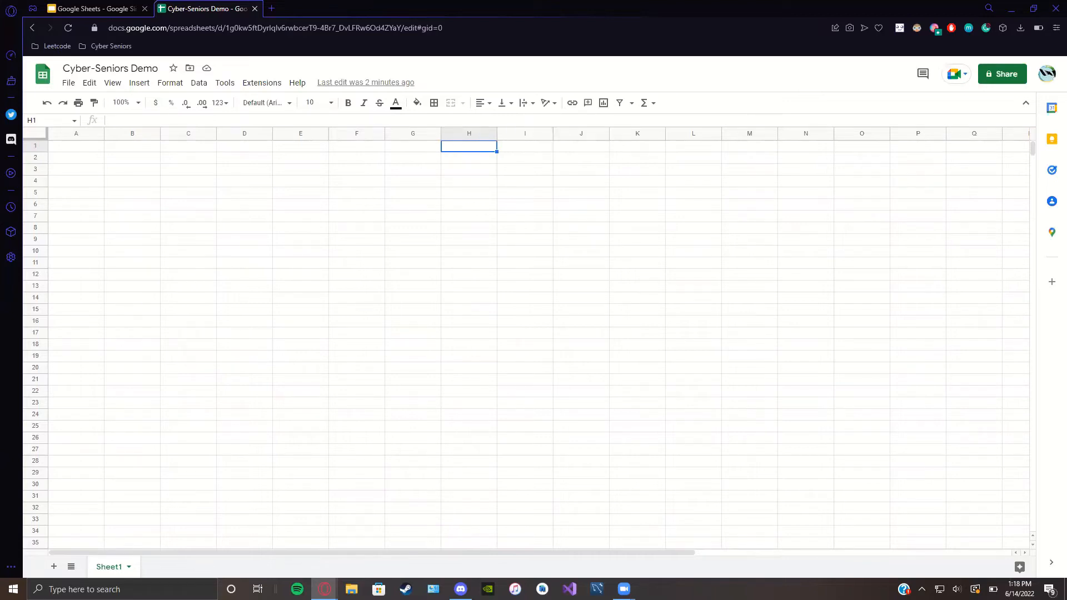
key("Left")
key("Left")
key("Left")
key("Left")
key("Left")
key("Left")
key("Left")
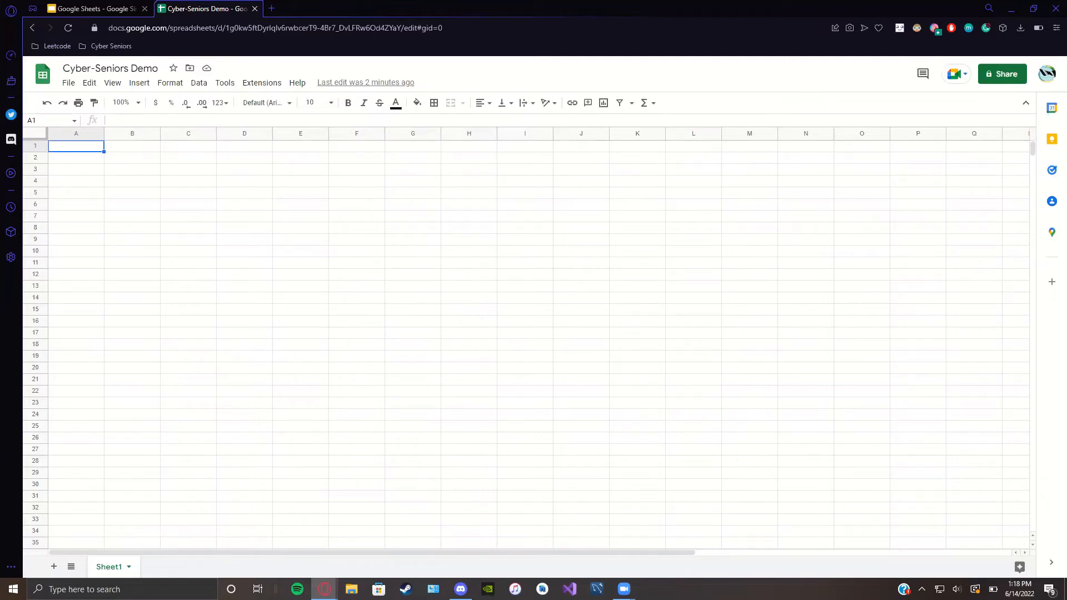
key("shift+space")
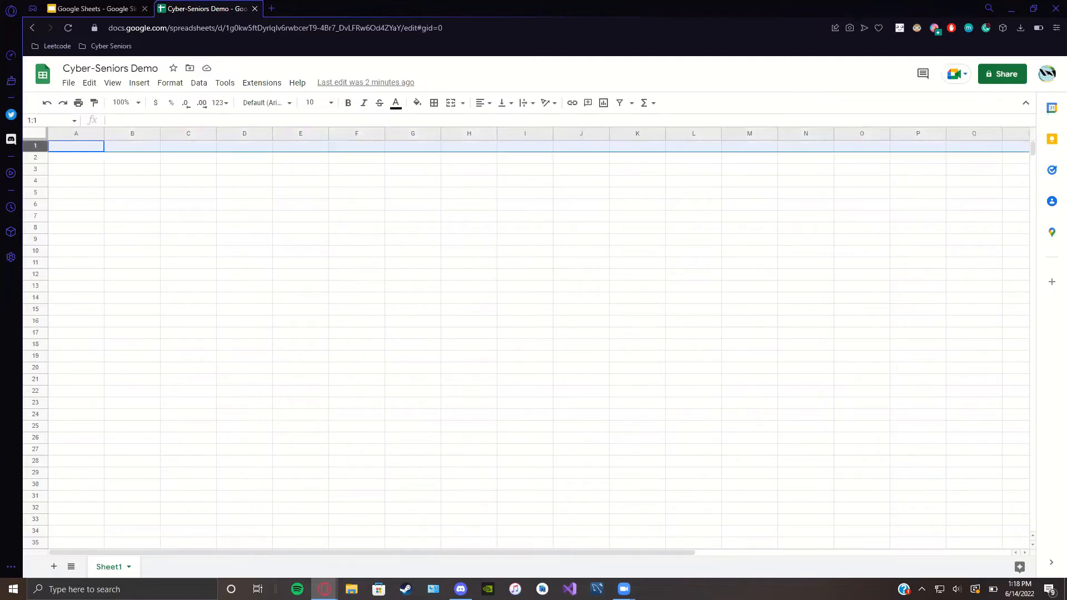
left_click(91, 198)
left_click(82, 147)
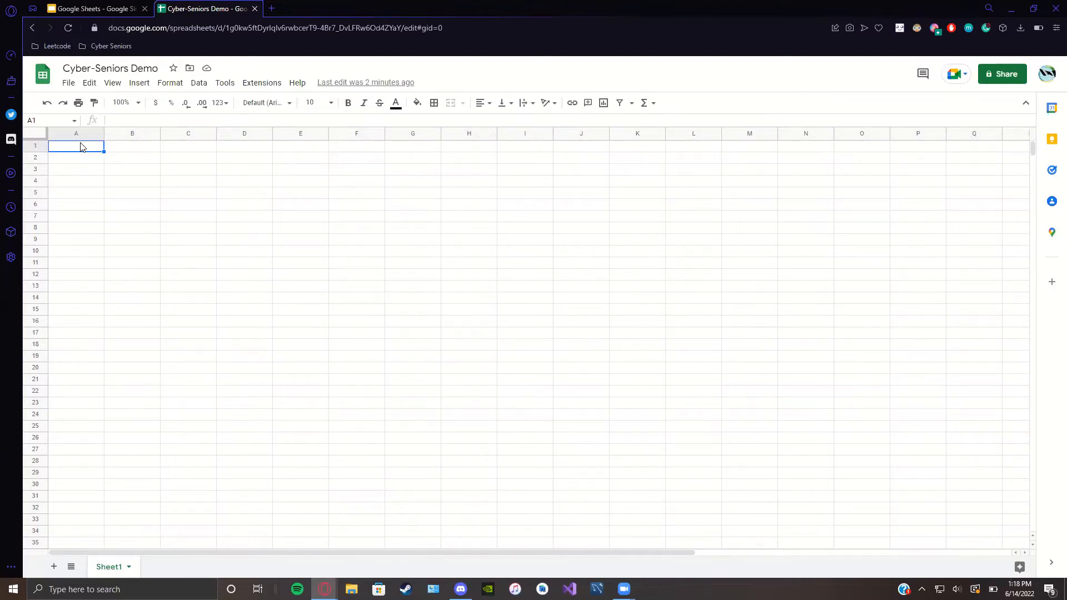
key("shift+space")
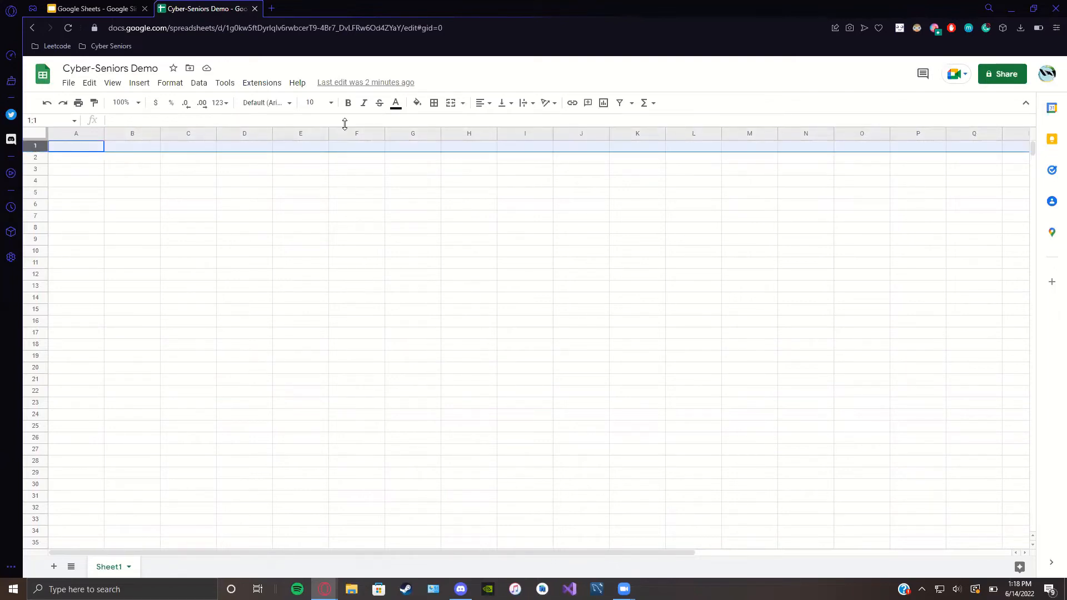
left_click(228, 229)
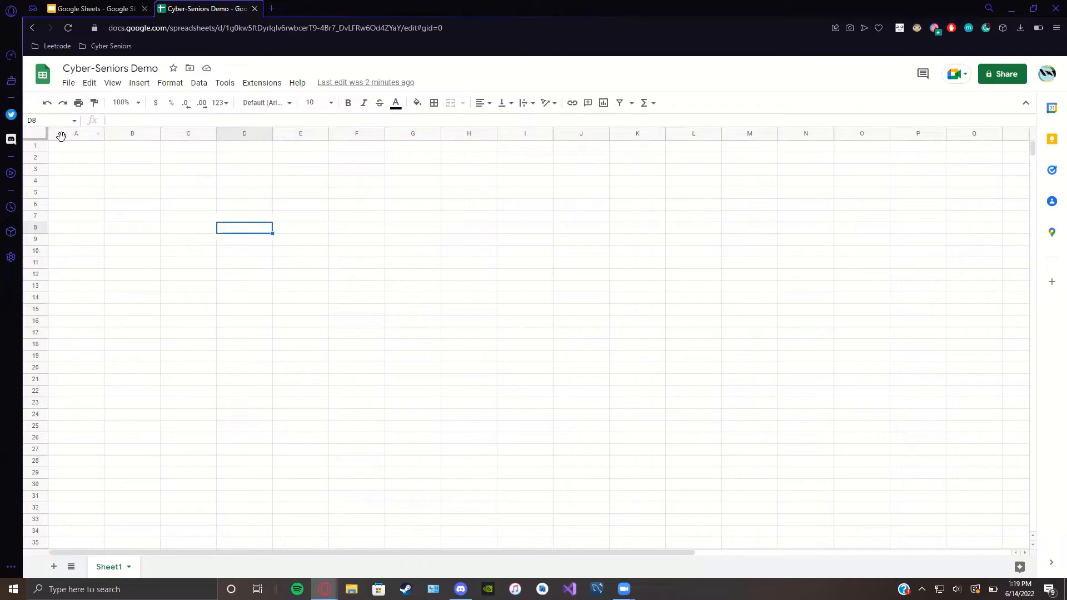
left_click(99, 147)
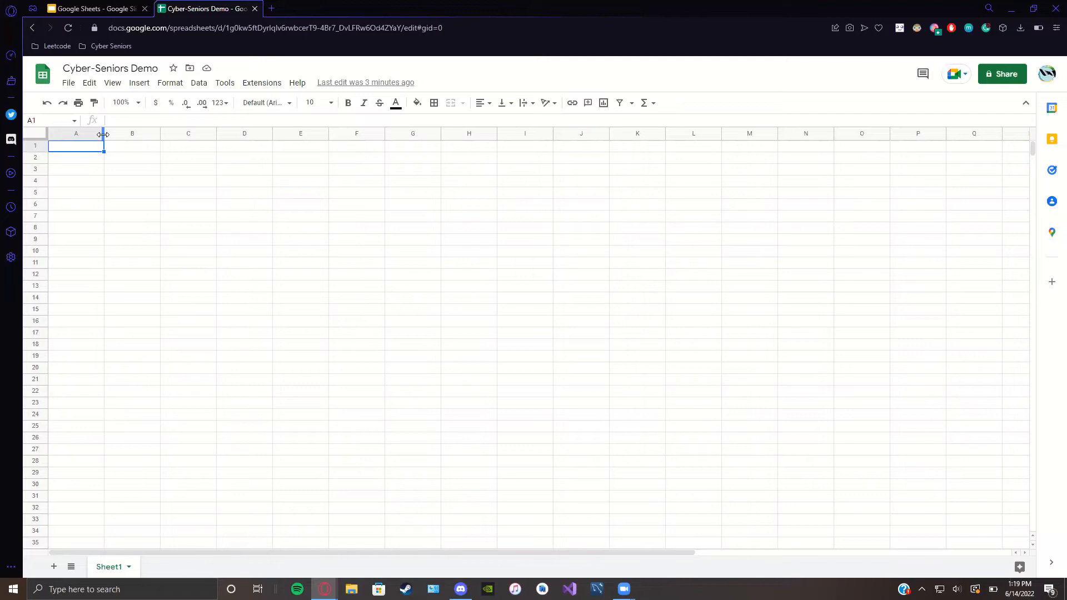
Step: Widen and re-narrow column A, then make row 1 taller and shrink it back
left_click_drag(104, 135, 177, 132)
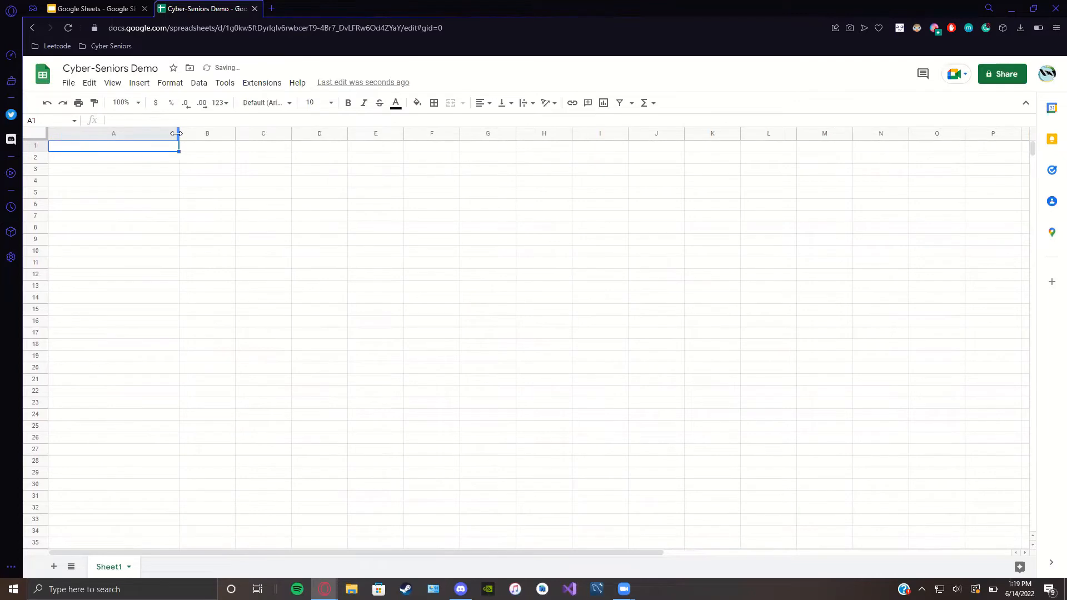
left_click_drag(176, 134, 48, 160)
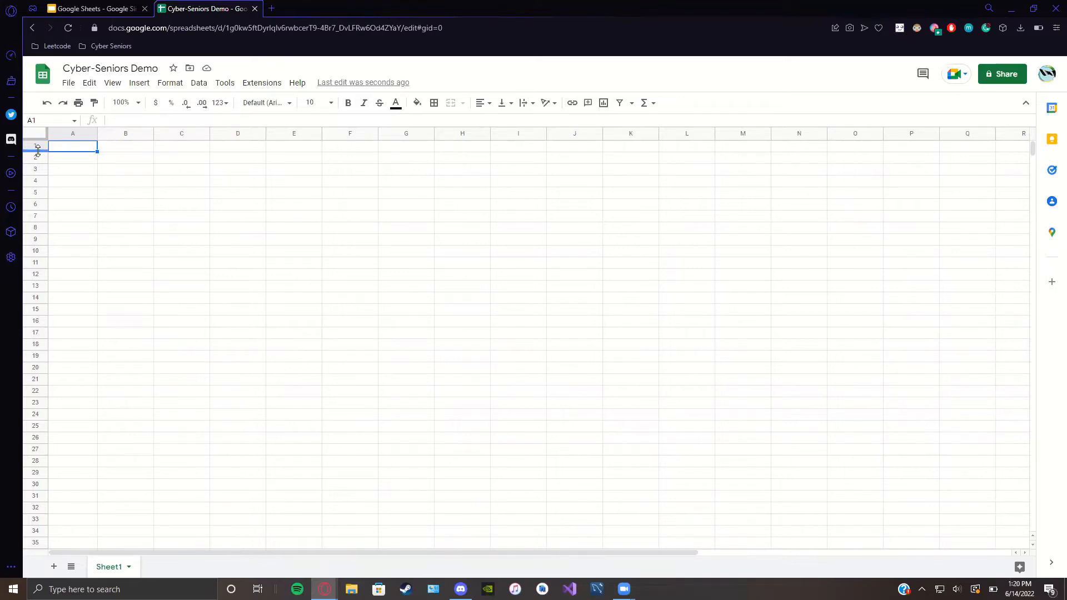
left_click_drag(38, 150, 35, 195)
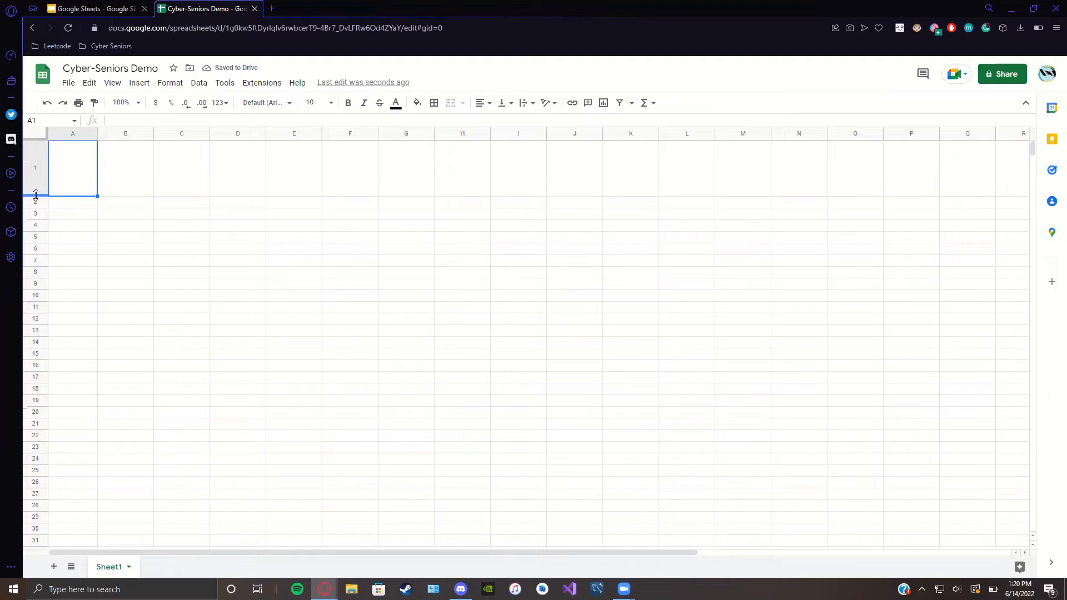
left_click_drag(36, 195, 37, 151)
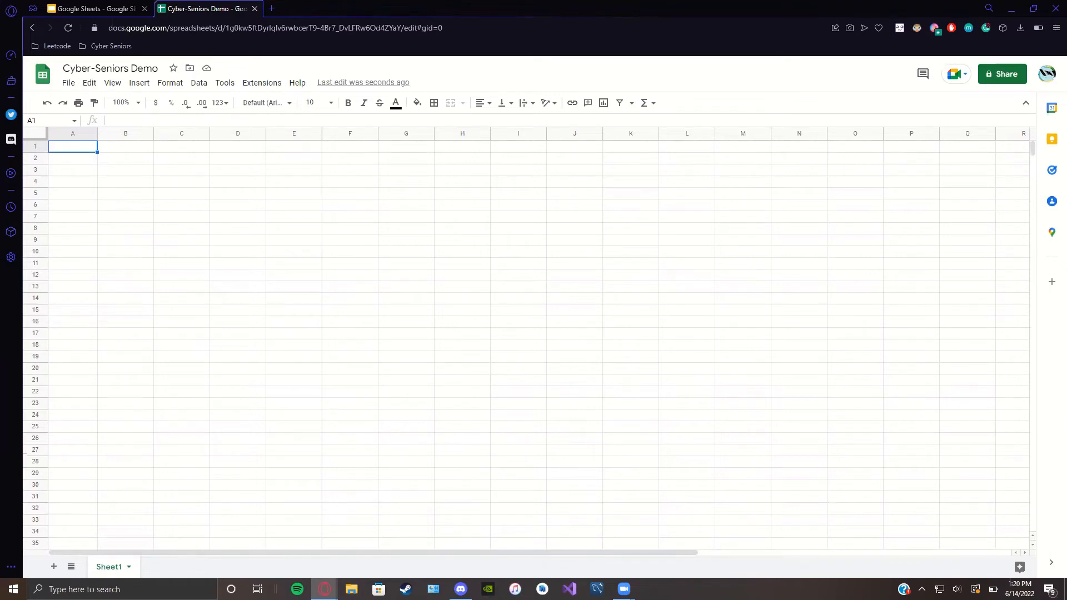
Step: Enter 'a' in A1 and 'b' in B1, then select the range A1:B1
double_click(72, 149)
type("a")
left_click(117, 149)
type("b")
left_click(294, 298)
left_click(64, 150)
left_click_drag(77, 152, 119, 153)
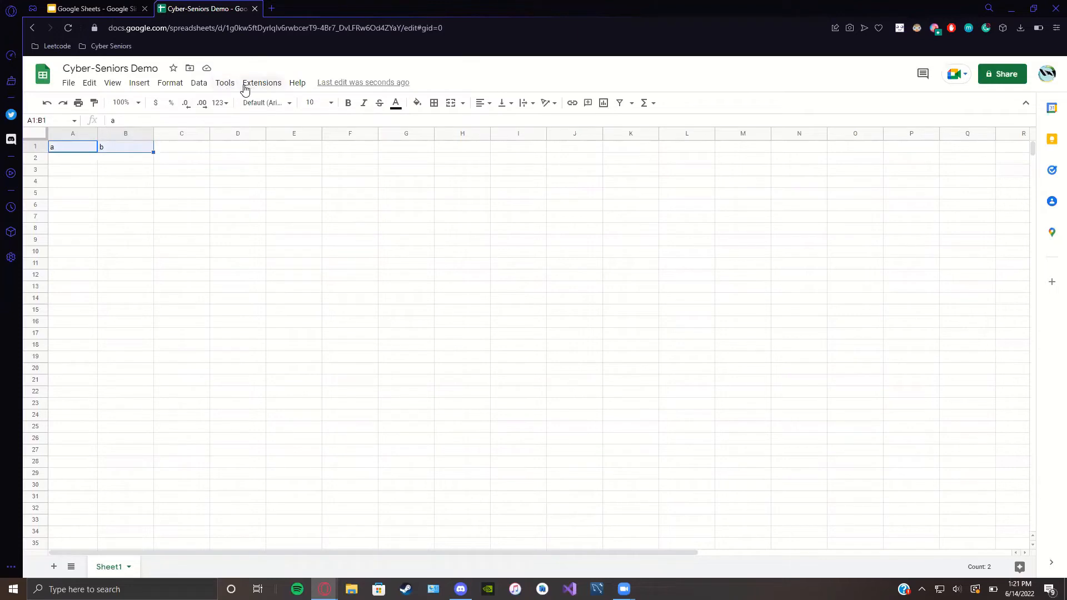
Step: Browse the Data and Tools menus, dismiss the menu notice, and reach Format > Merge cells
left_click(199, 89)
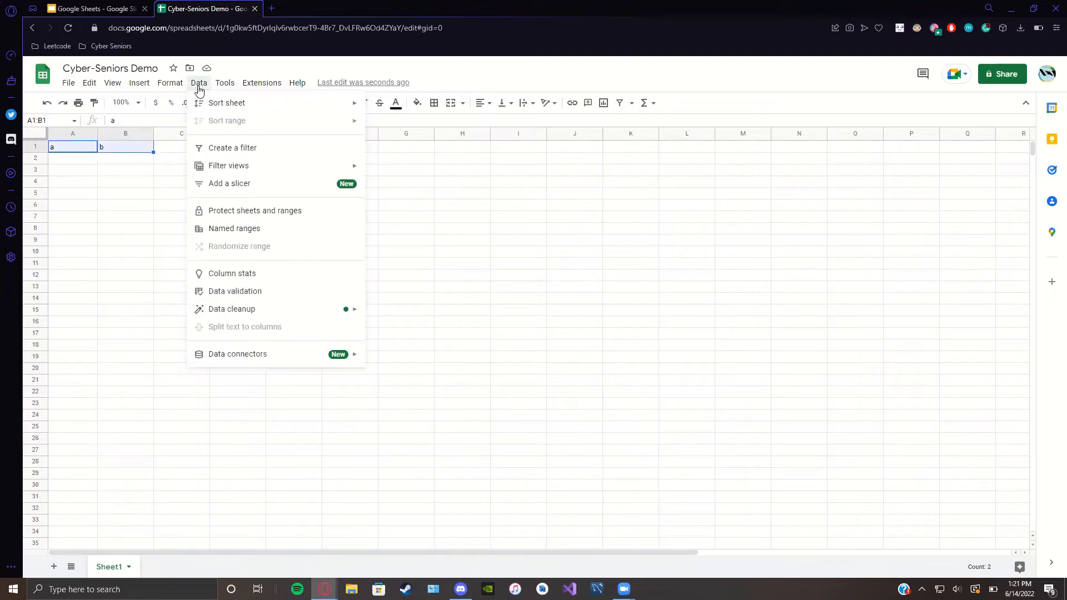
left_click(227, 83)
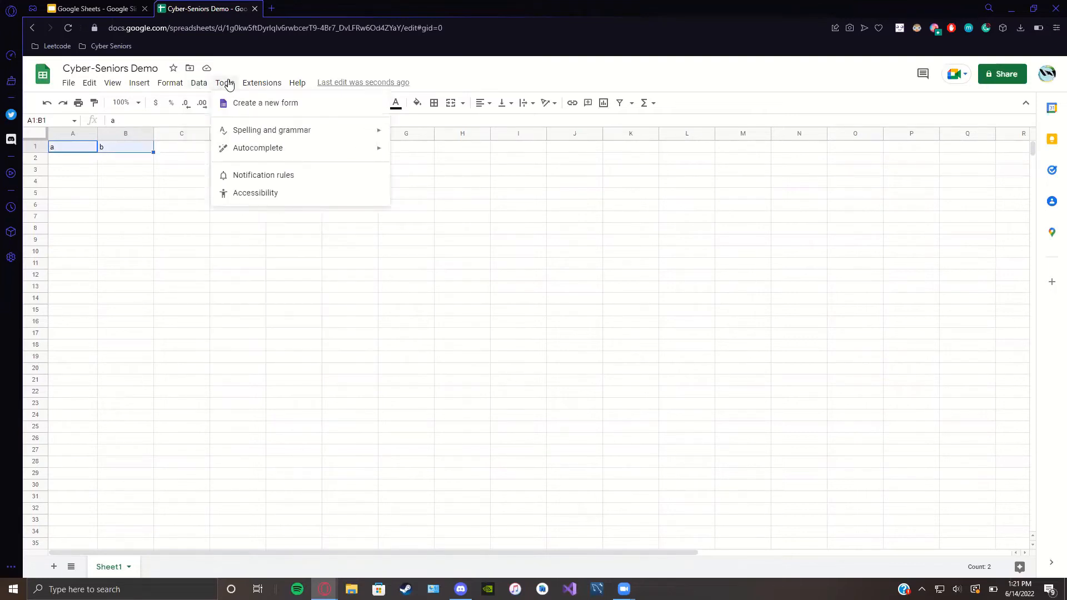
left_click(360, 225)
left_click(223, 84)
mouse_move(195, 86)
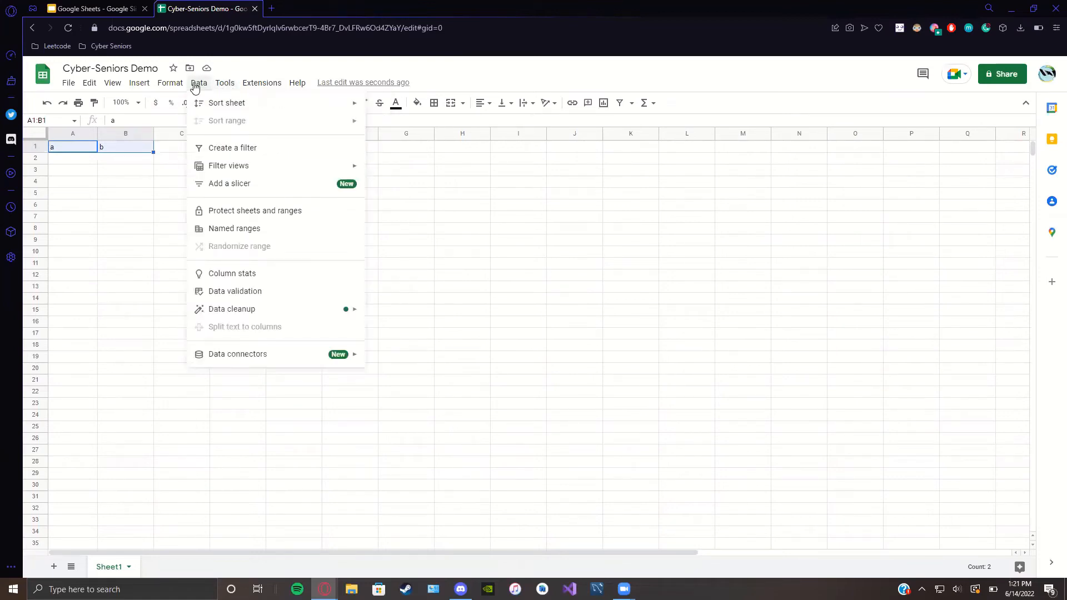
mouse_move(159, 86)
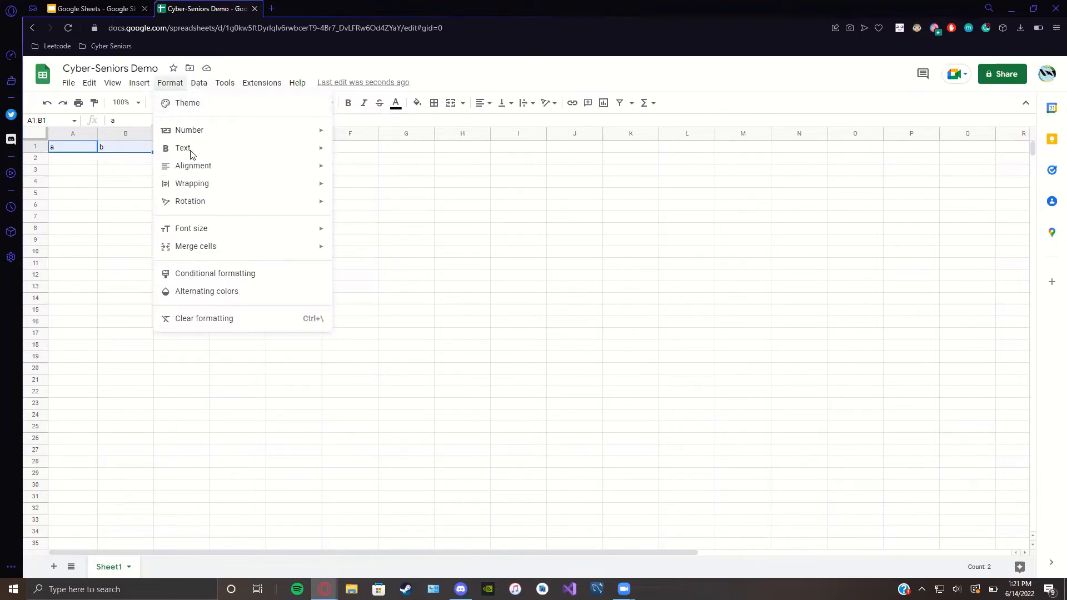
mouse_move(167, 248)
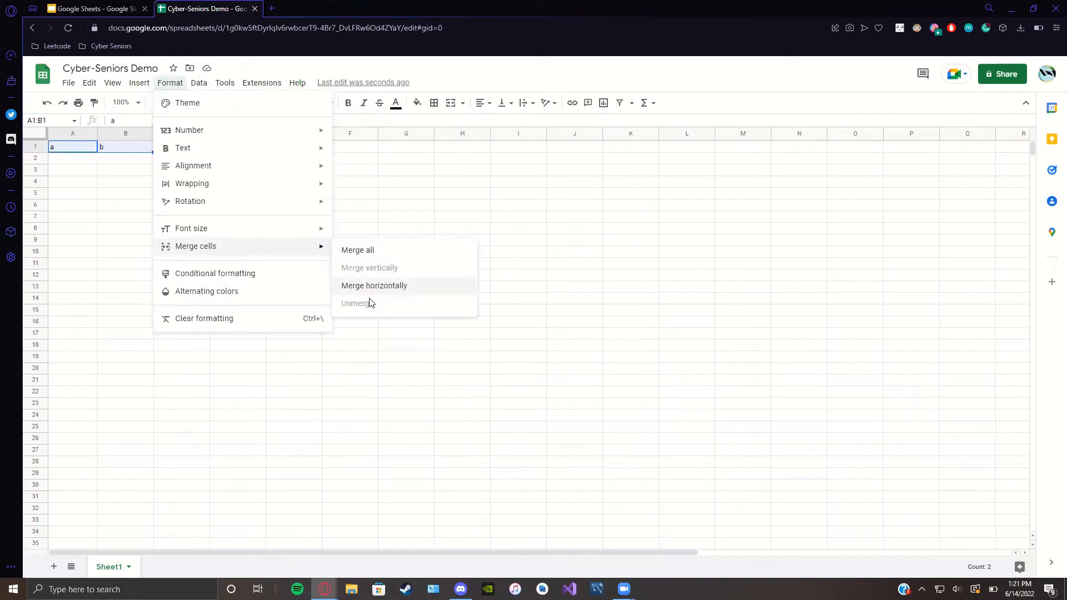
Step: Merge all on A1:B1, accepting the loss of 'b', then unmerge and select empty B1
left_click(382, 259)
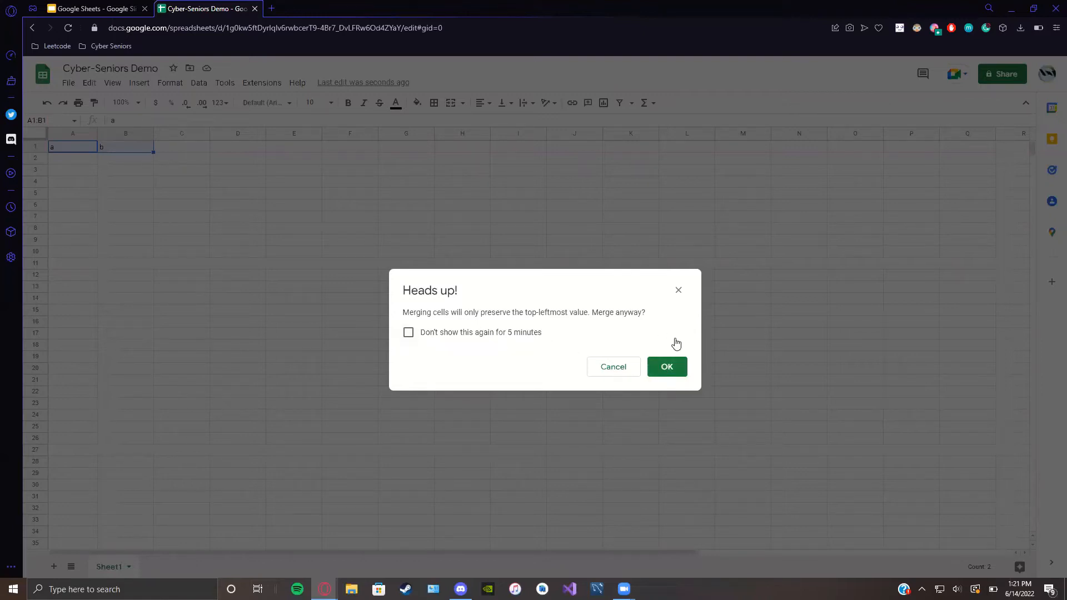
left_click(664, 367)
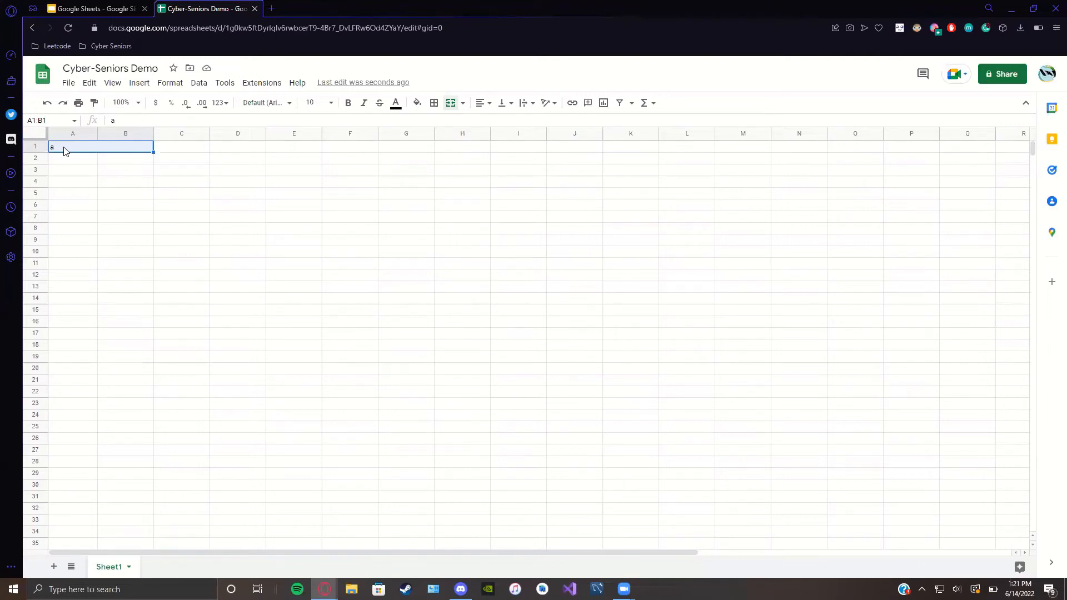
left_click(129, 153)
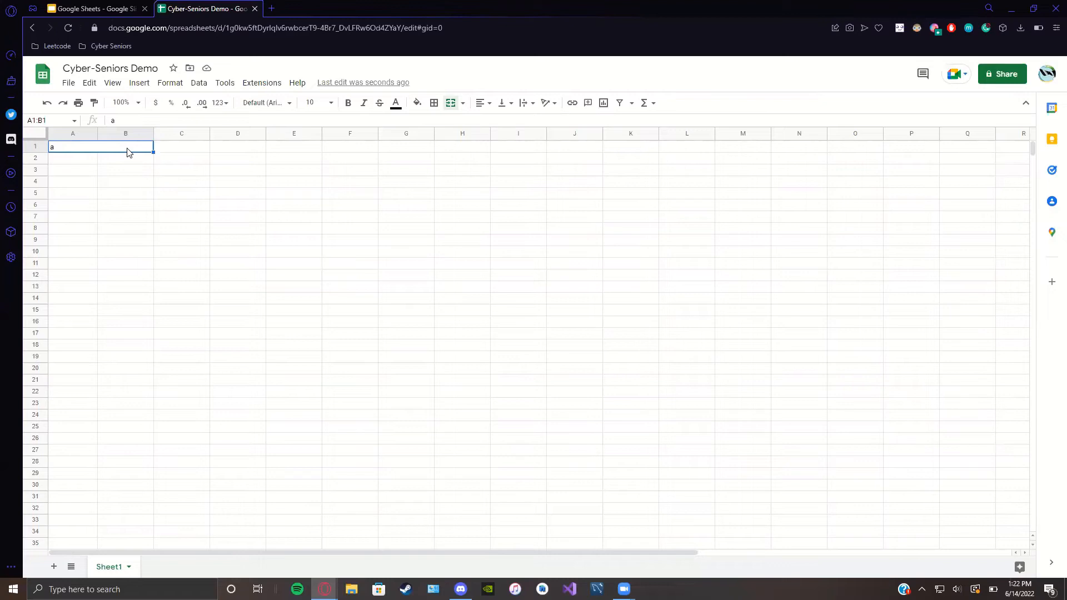
left_click(464, 106)
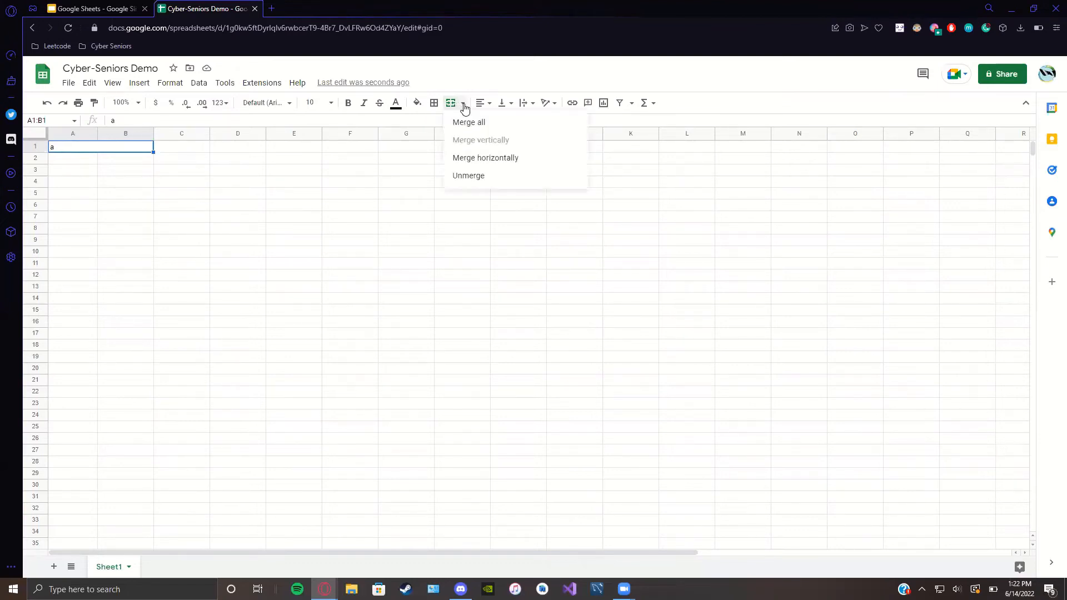
left_click(459, 177)
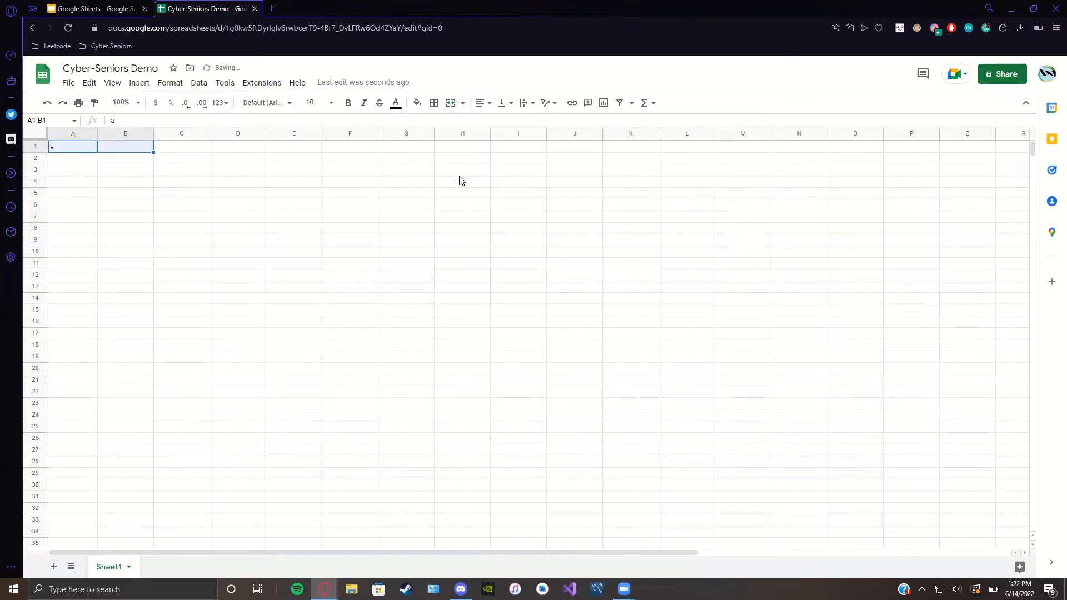
left_click(130, 149)
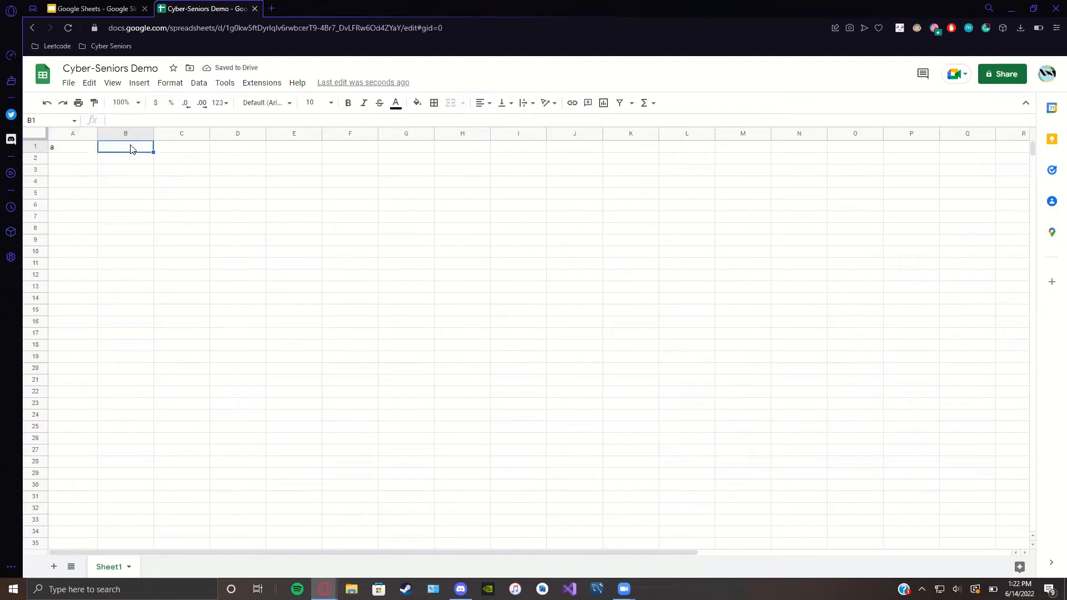
Step: Re-enter 'b' in B1, then view the cell actions for B2 and C2, including Insert/Delete cells
type("b")
key("Return")
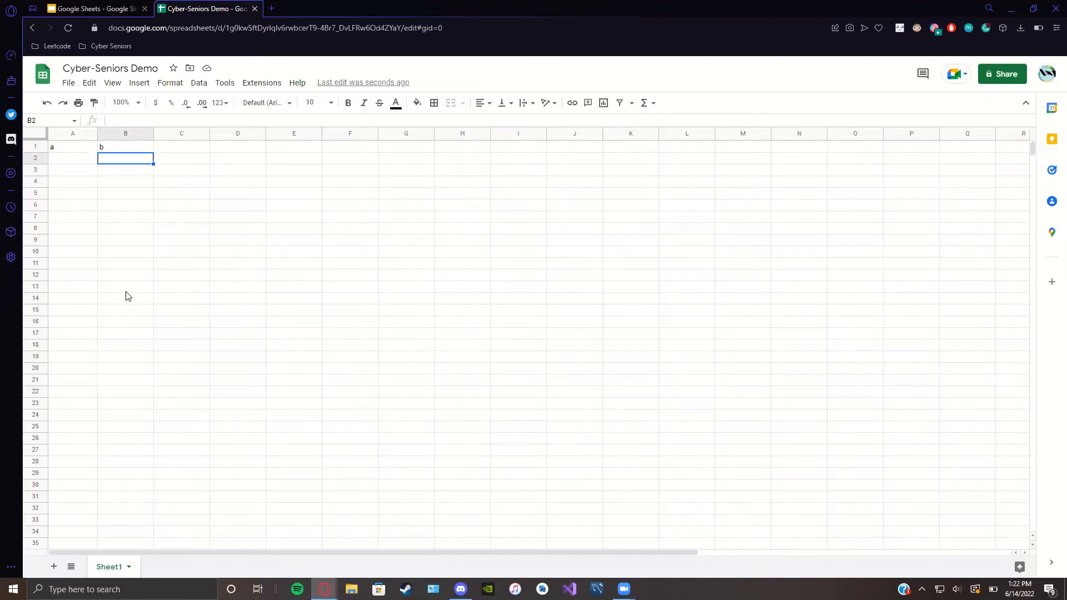
right_click(143, 169)
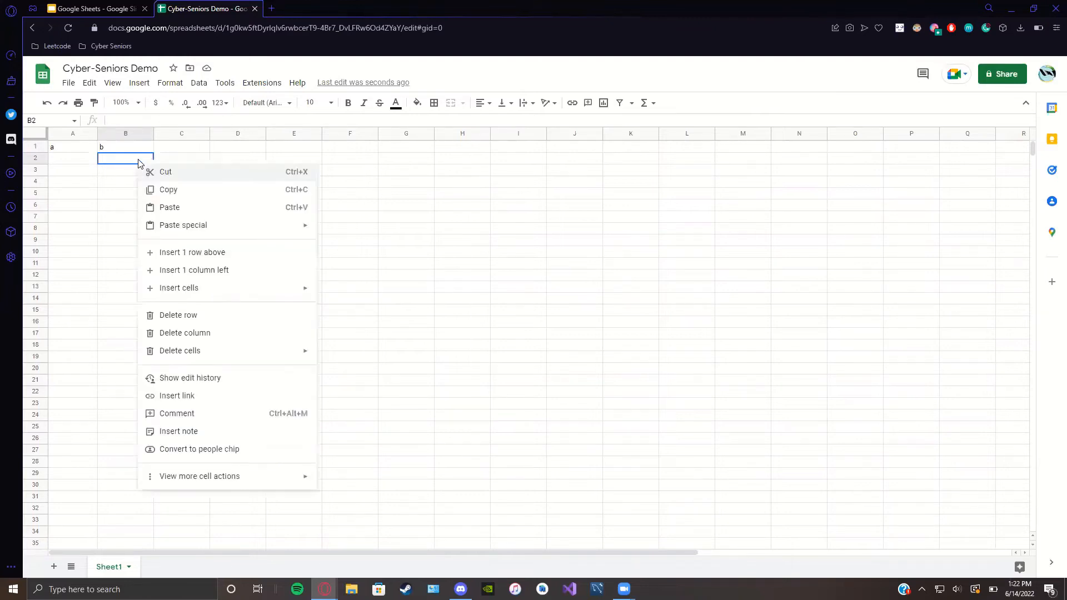
key("Escape")
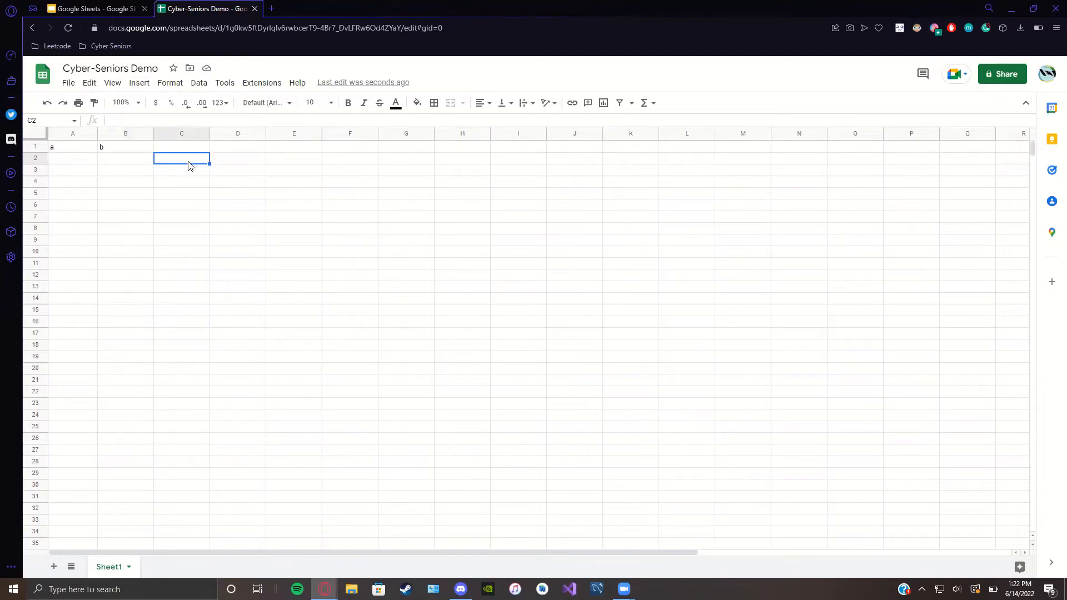
right_click(190, 166)
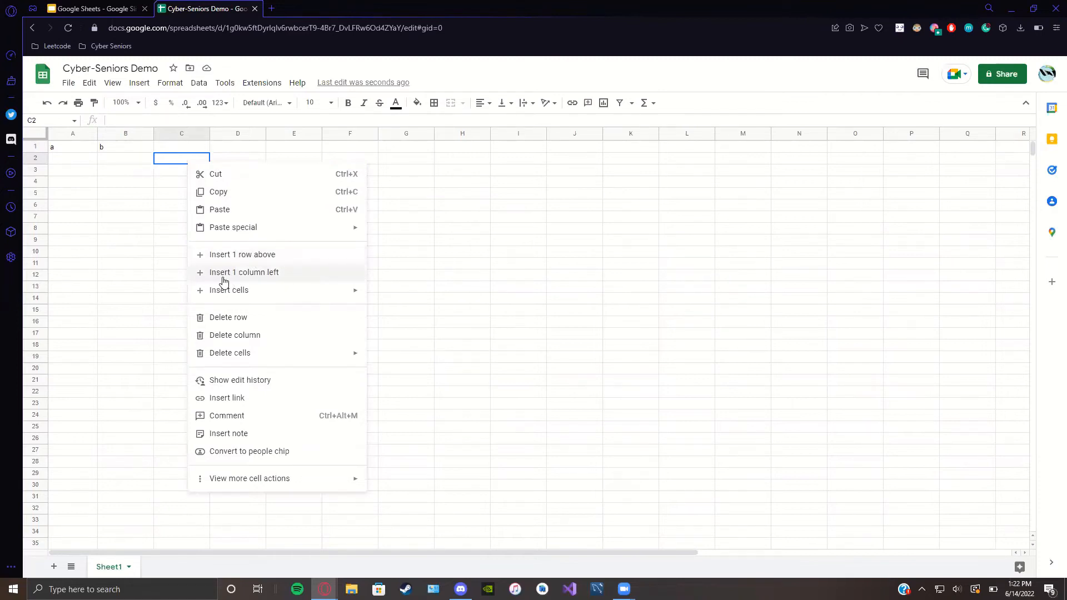
mouse_move(240, 290)
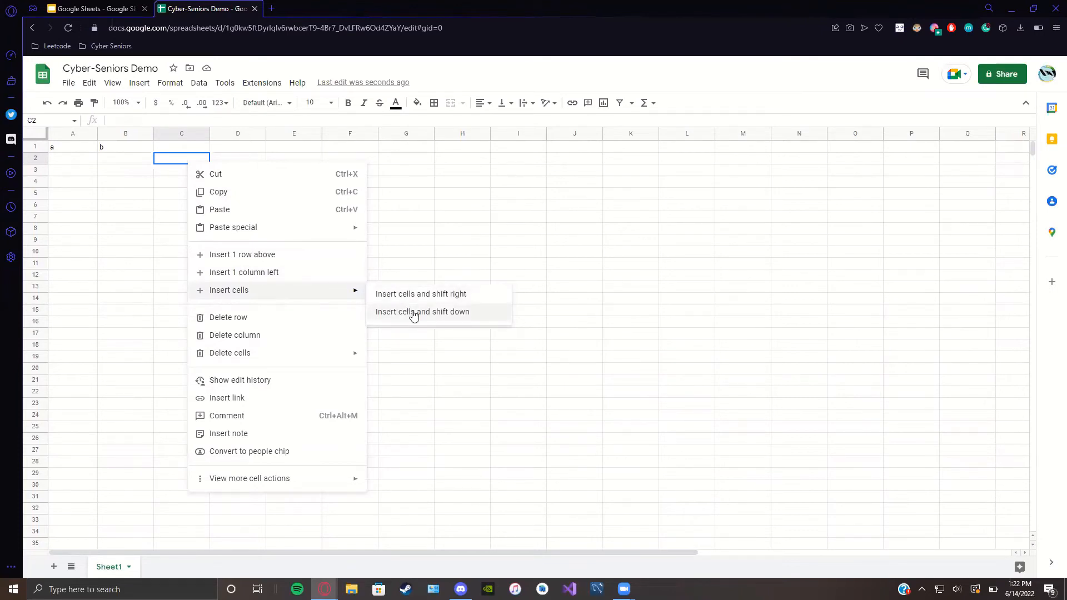
mouse_move(320, 362)
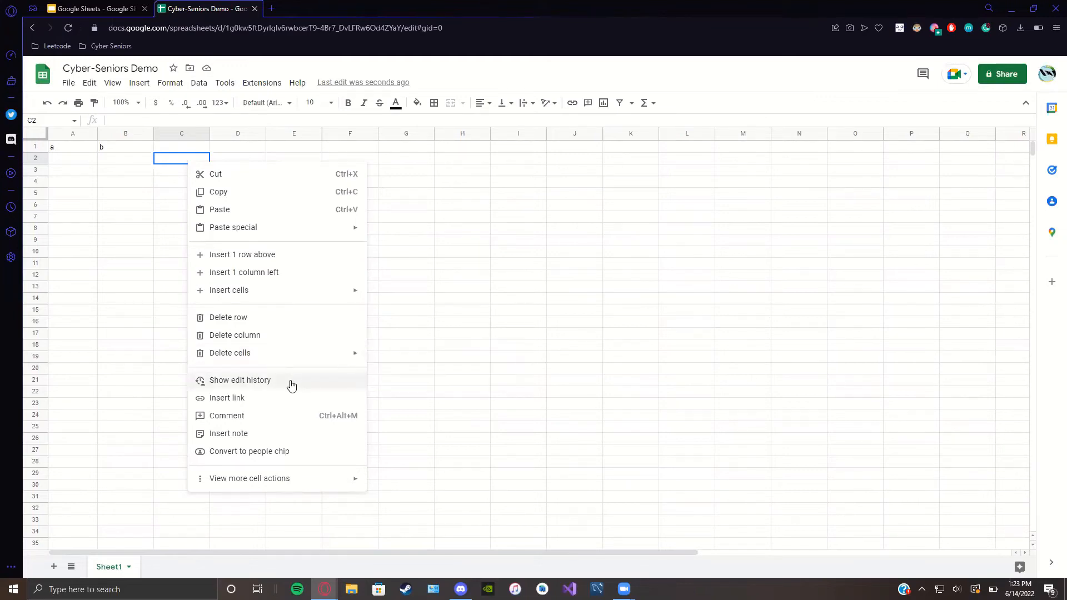
Step: Confirm C2 has no edit history, then enter 12 in C2
left_click(232, 386)
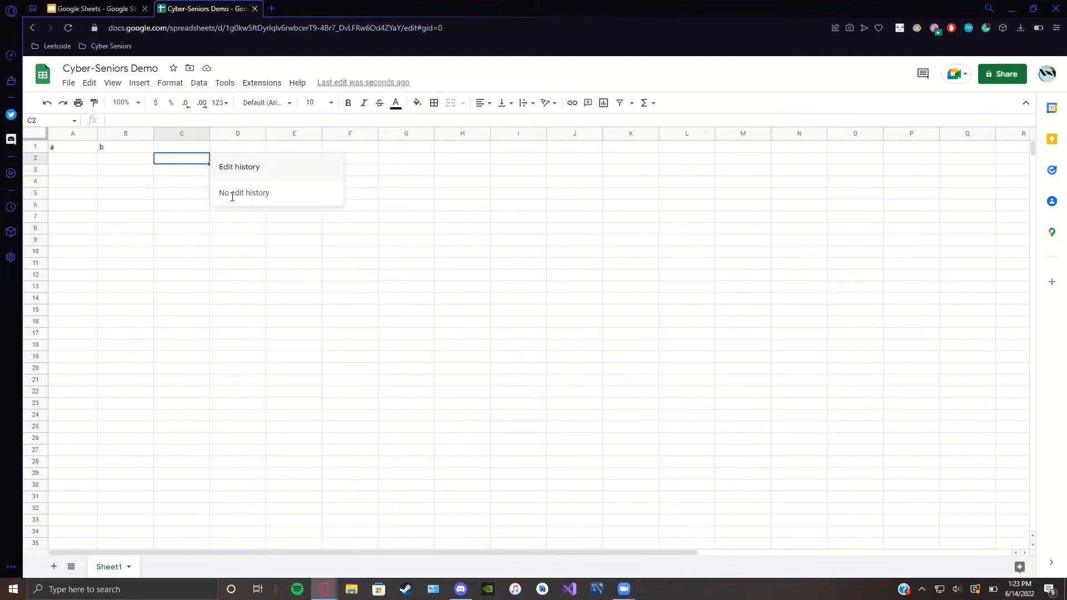
left_click(159, 228)
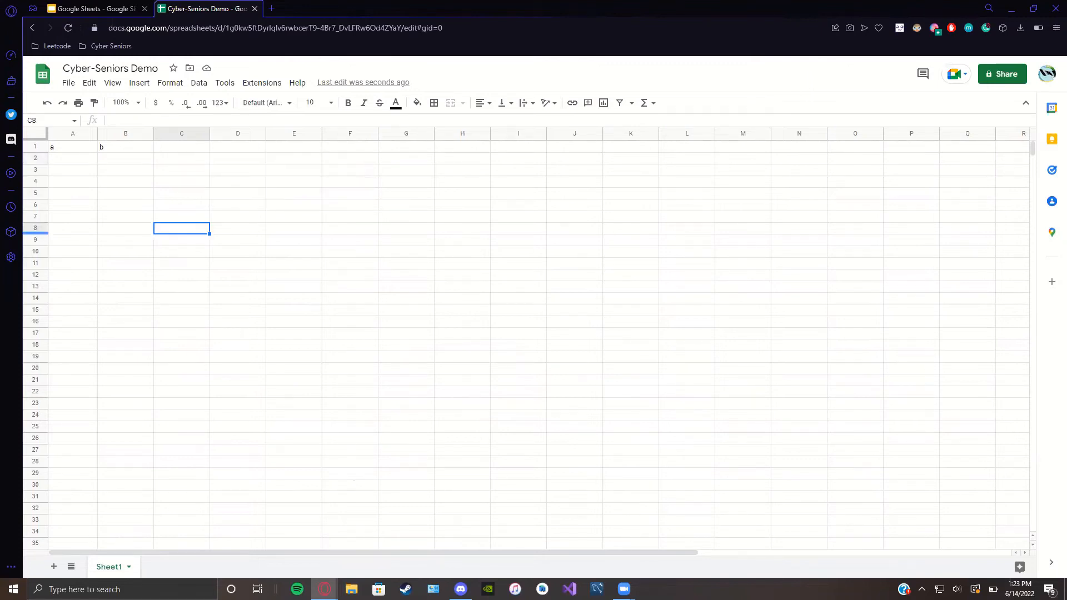
left_click(192, 163)
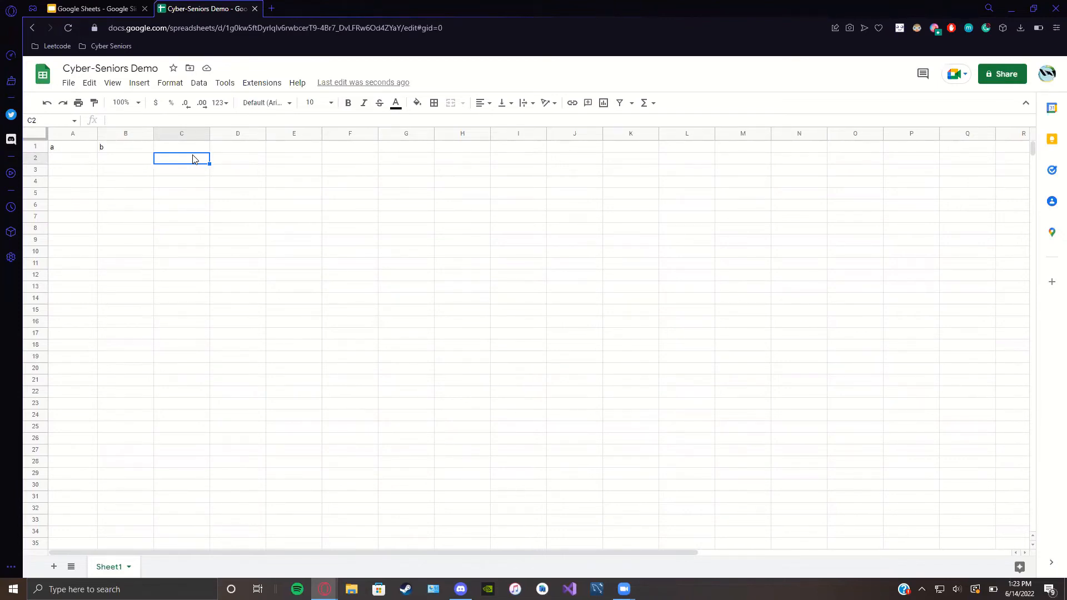
type("12")
key("Return")
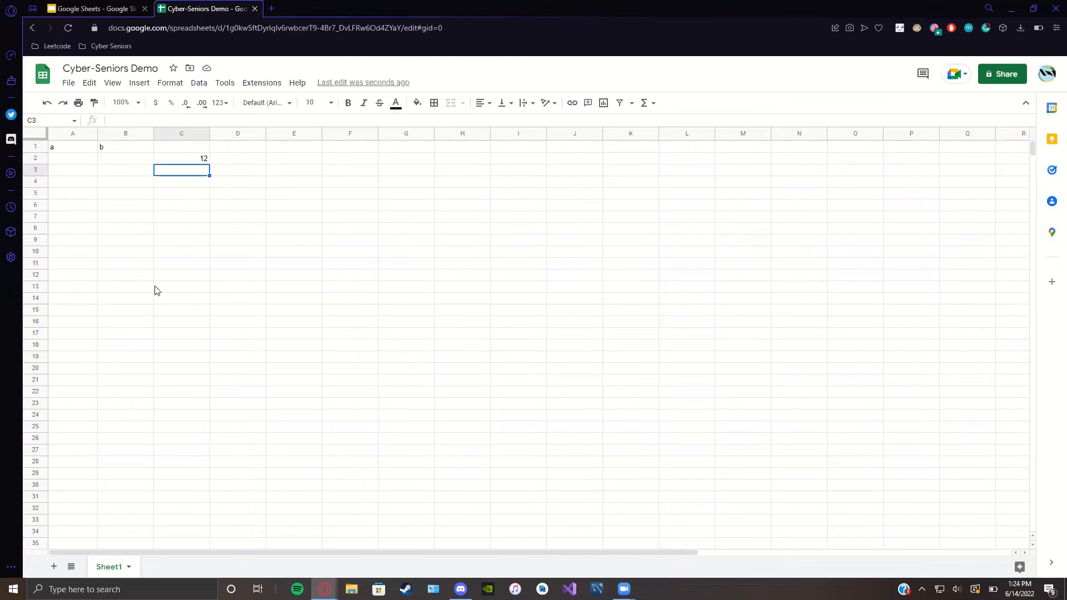
Step: Delete the 12 from C2, then select B1 and A1
left_click(196, 160)
key("Delete")
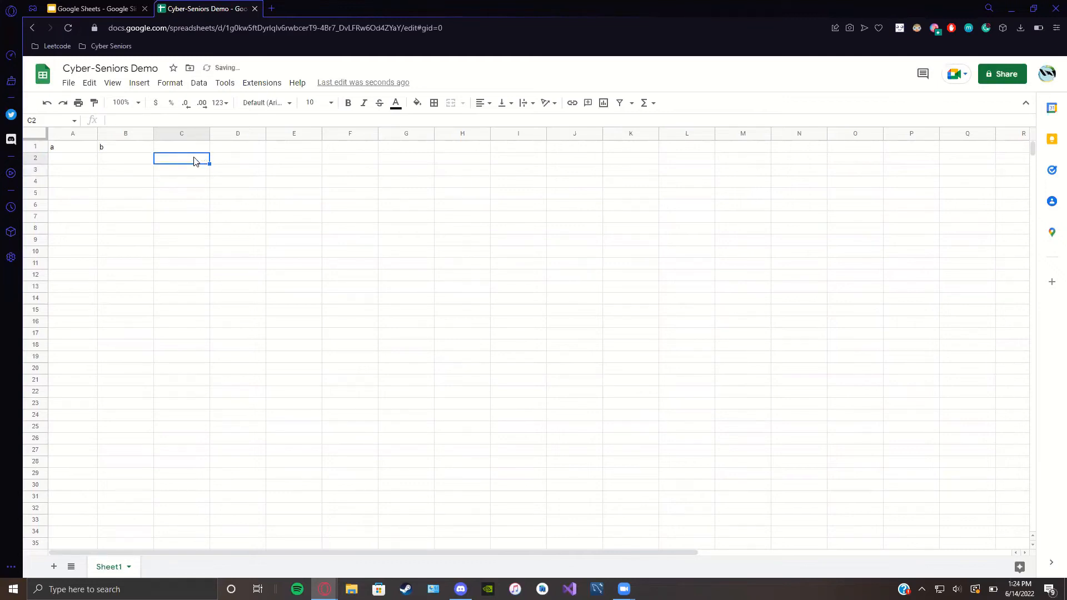
left_click(127, 147)
left_click(67, 151)
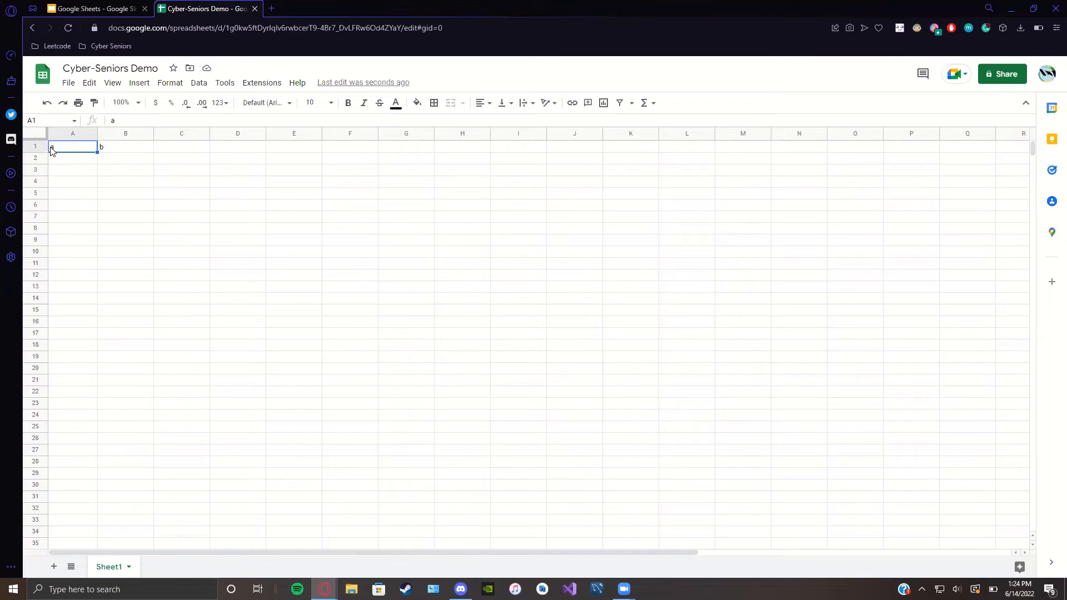
left_click(128, 161, "shift")
left_click_drag(128, 165, 238, 181)
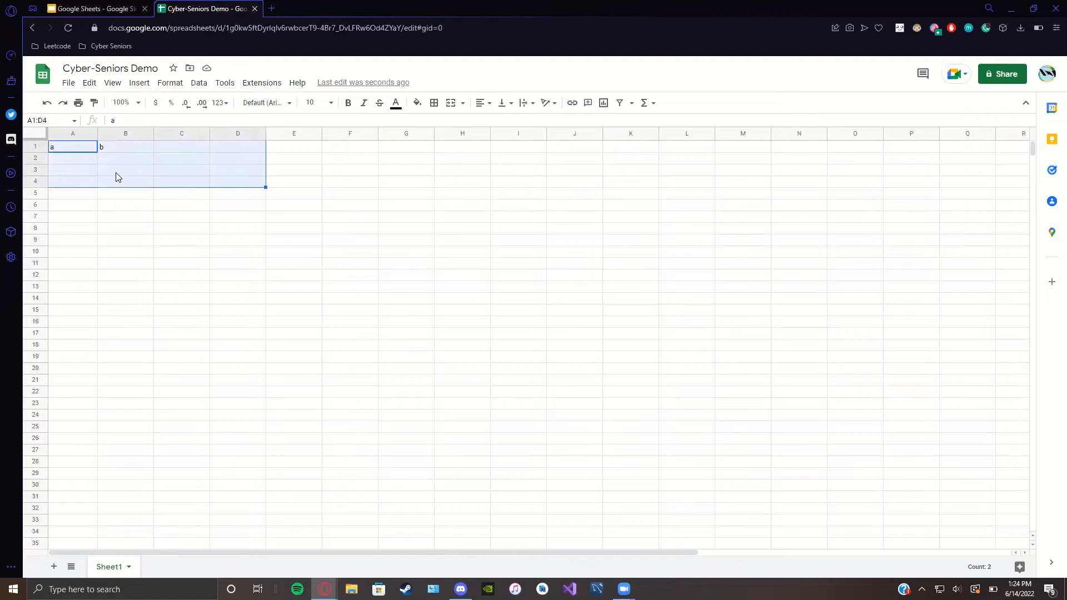
double_click(70, 150)
type("bc")
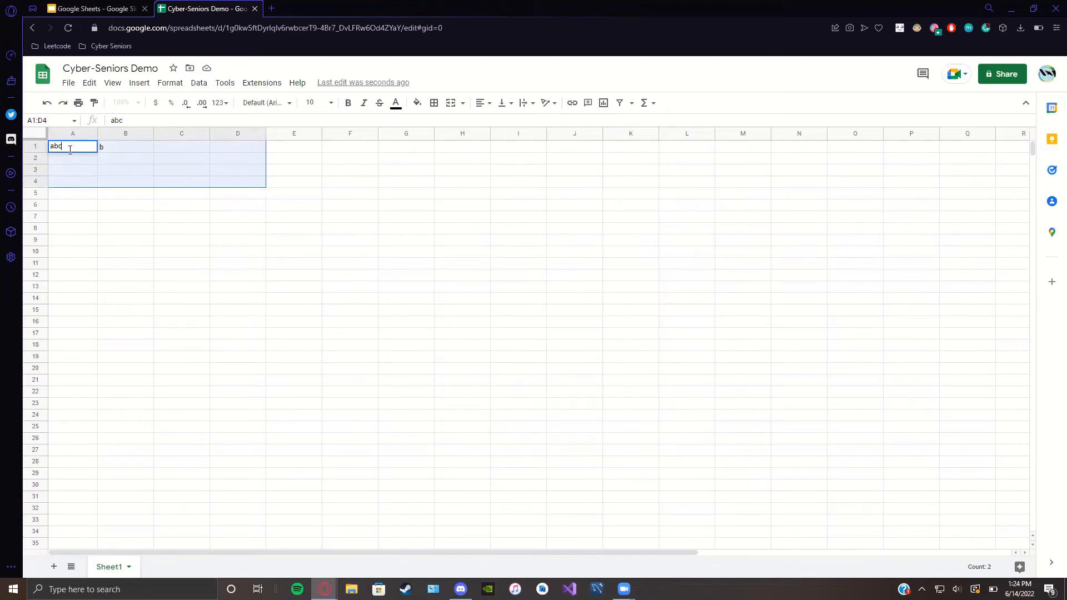
key("Escape")
left_click(69, 234)
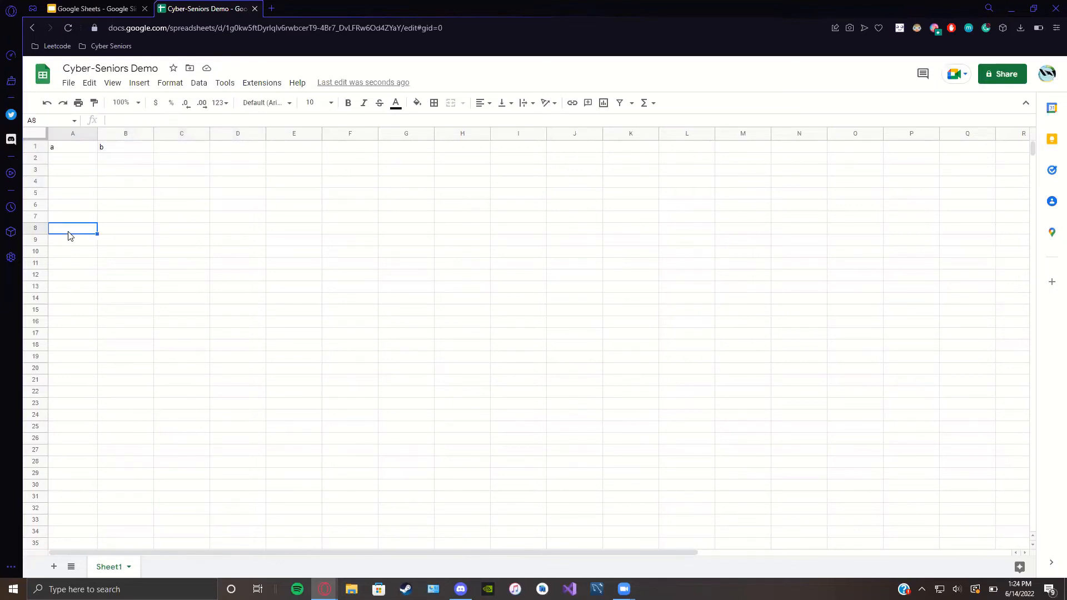
Step: Fill 'a' down column A from A1, undoing the fill-down both times
left_click(88, 153)
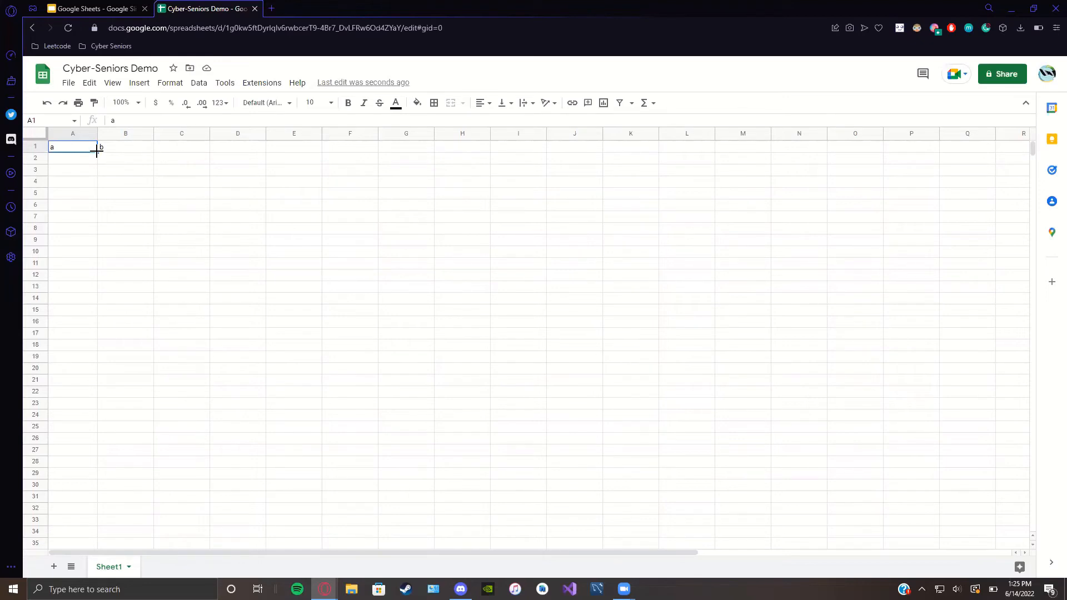
left_click_drag(97, 151, 97, 442)
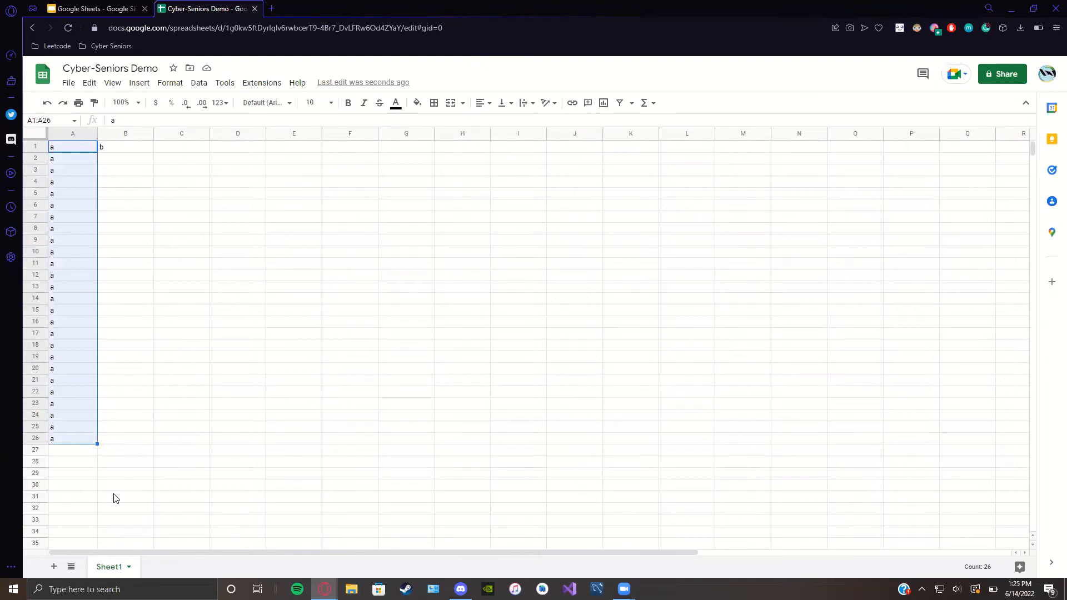
key("ctrl+z")
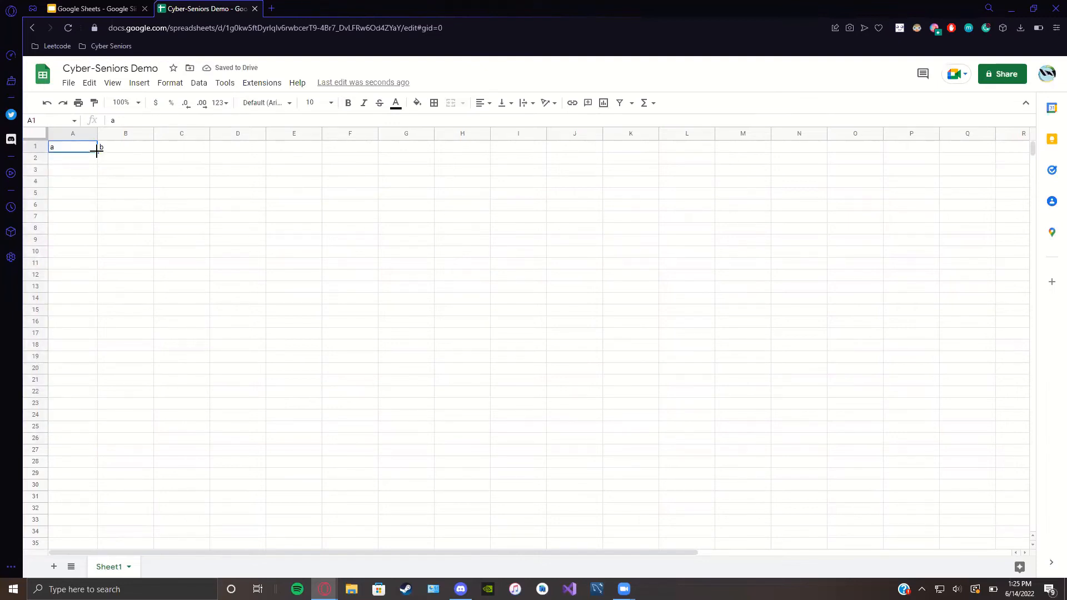
left_click_drag(97, 151, 86, 403)
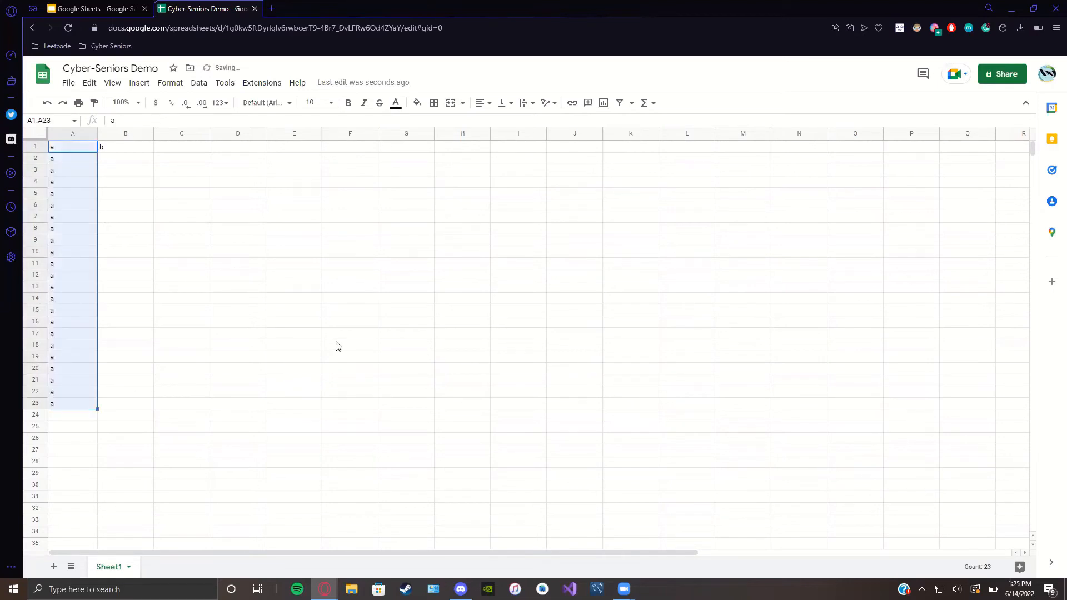
key("ctrl+z")
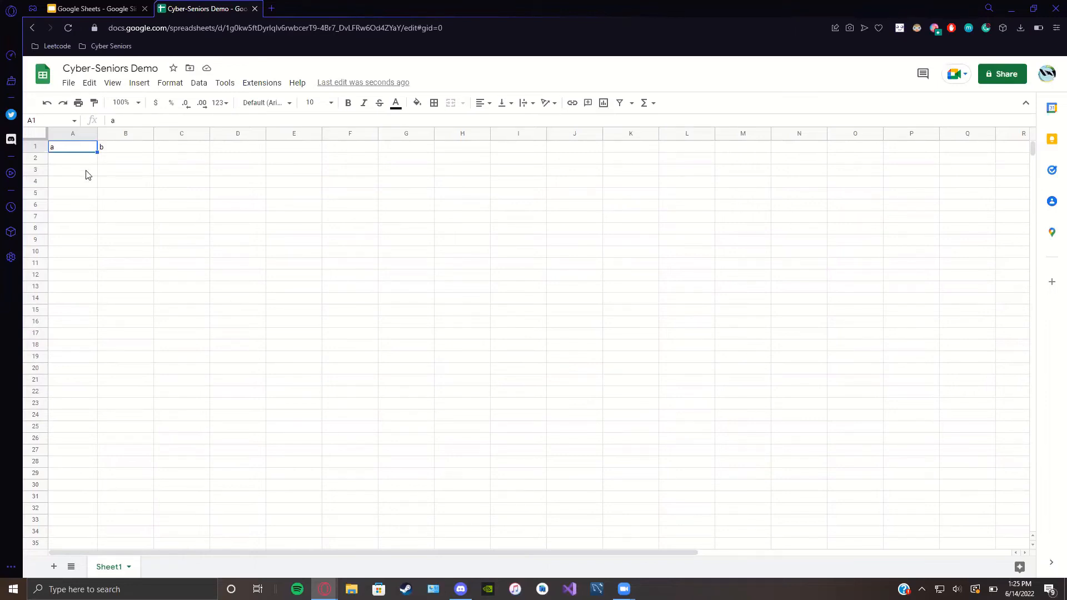
Step: Paste the 'a' from A1 into G1, paste again at H1, then select C2
double_click(75, 151)
left_click(202, 162)
left_click(417, 150)
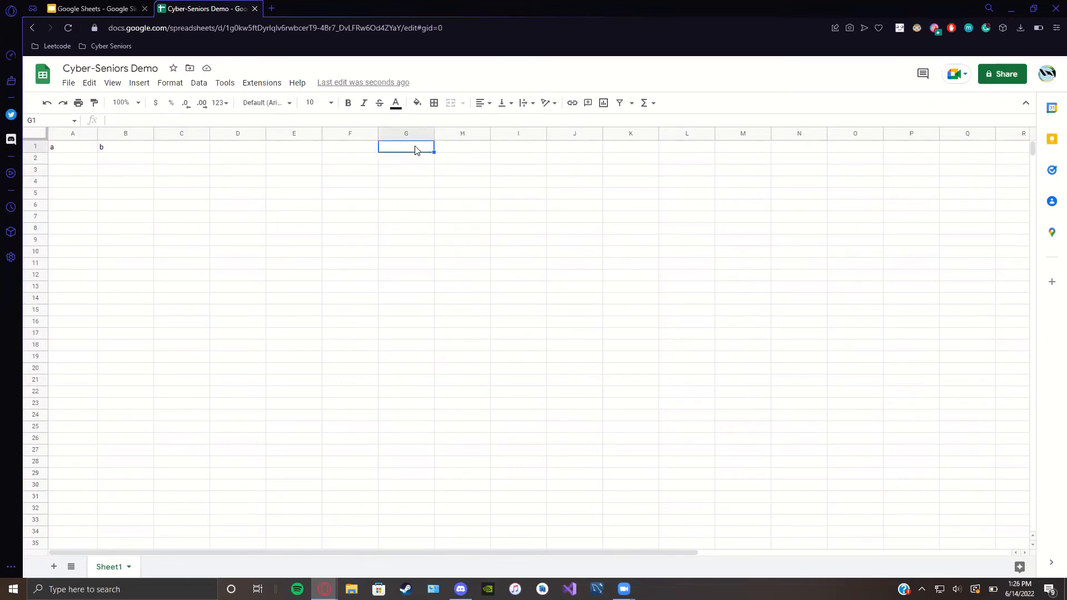
type("a")
left_click(455, 151)
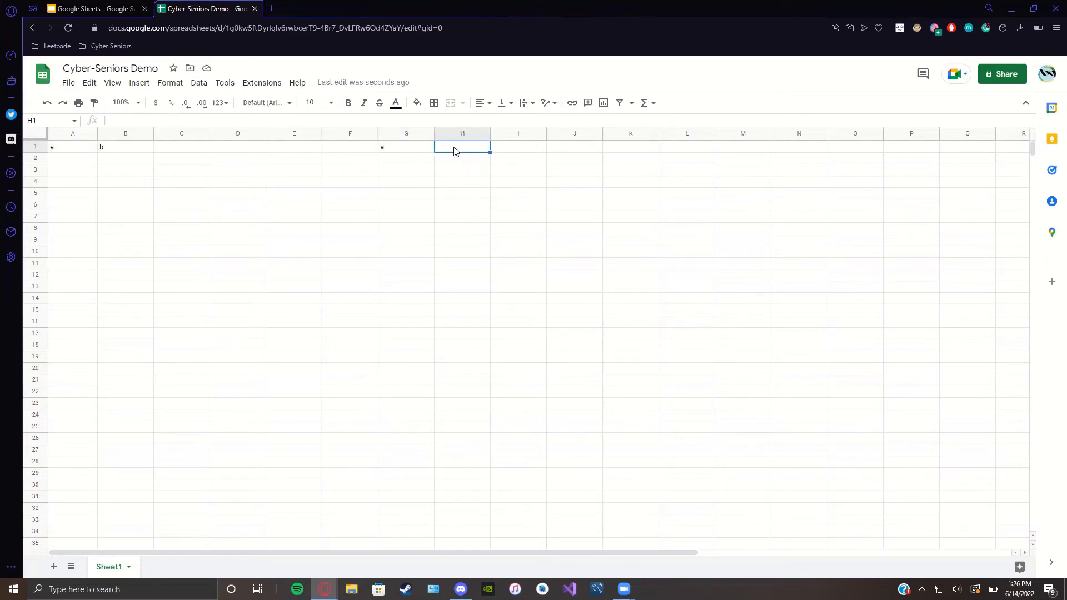
key("ctrl+v")
left_click(508, 152)
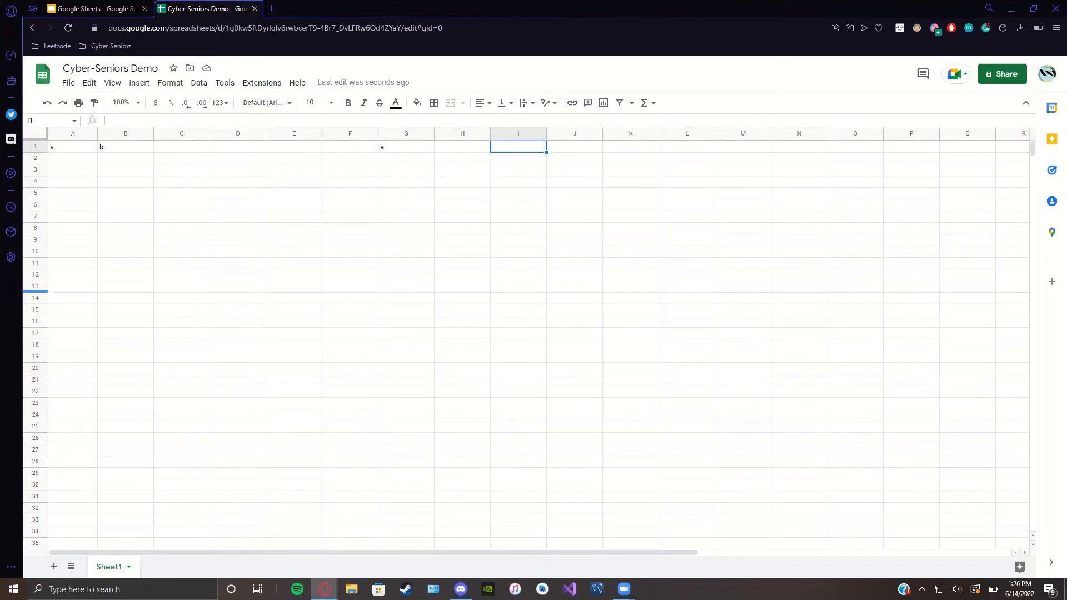
left_click(174, 163)
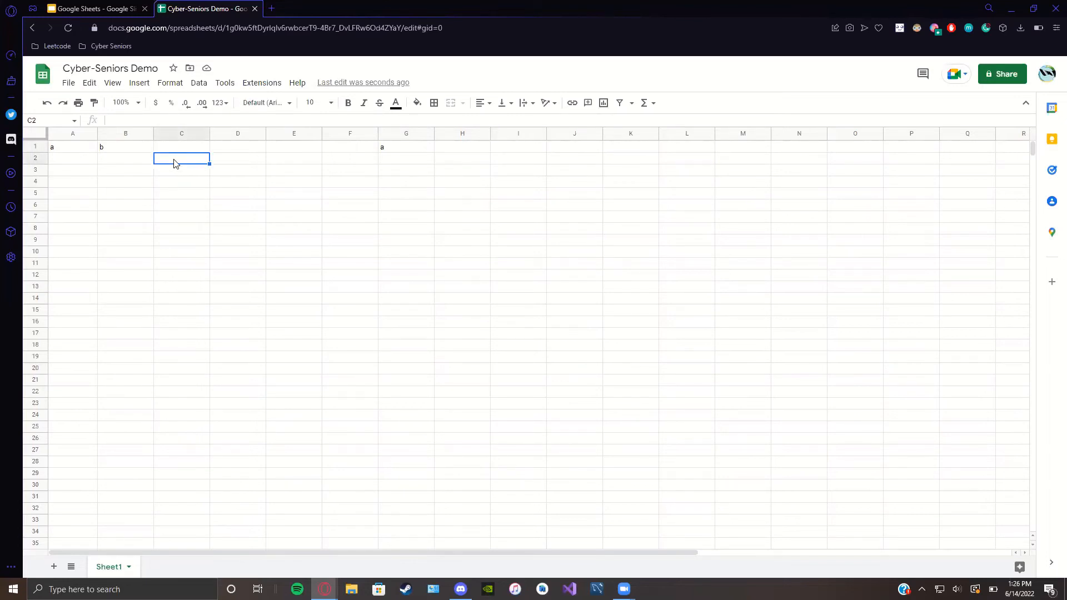
Step: Enter =4*5 in C2, then extend it to =4*5+10 so C2 shows 30
double_click(170, 159)
type("=")
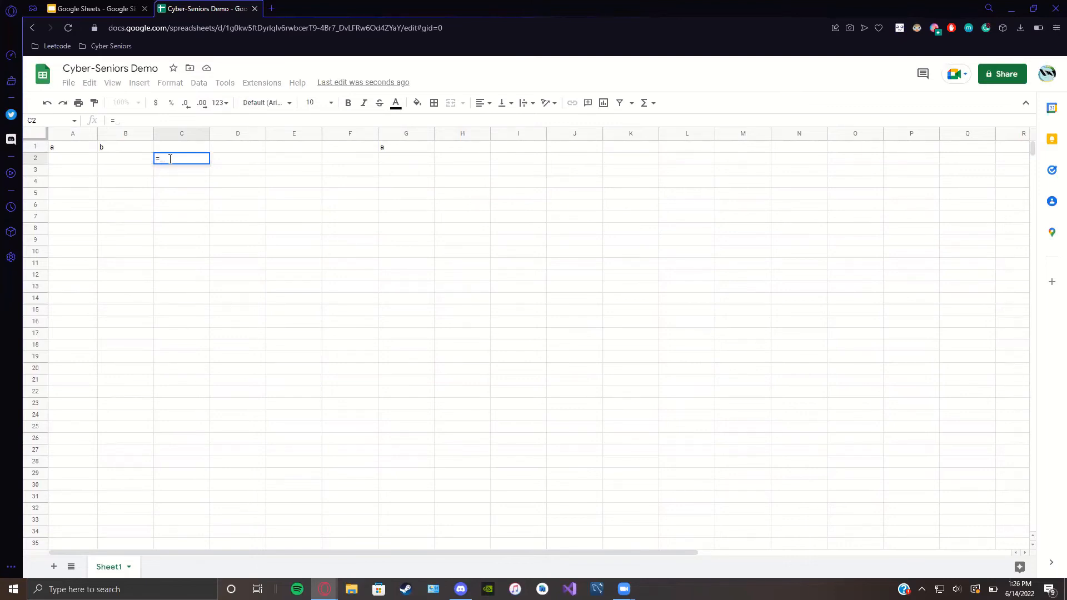
type("4")
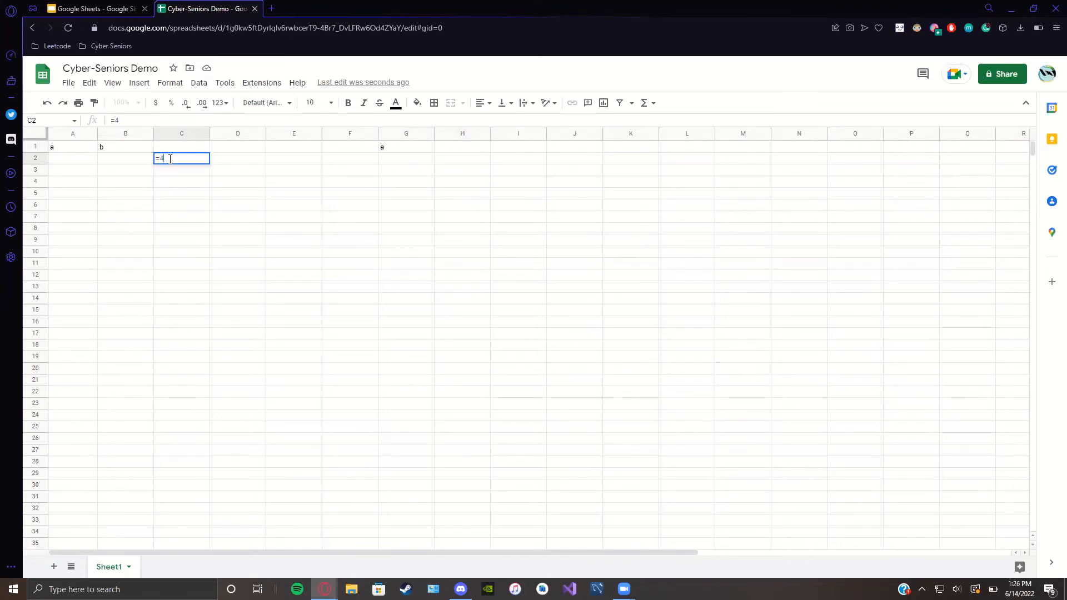
type("*5")
key("Return")
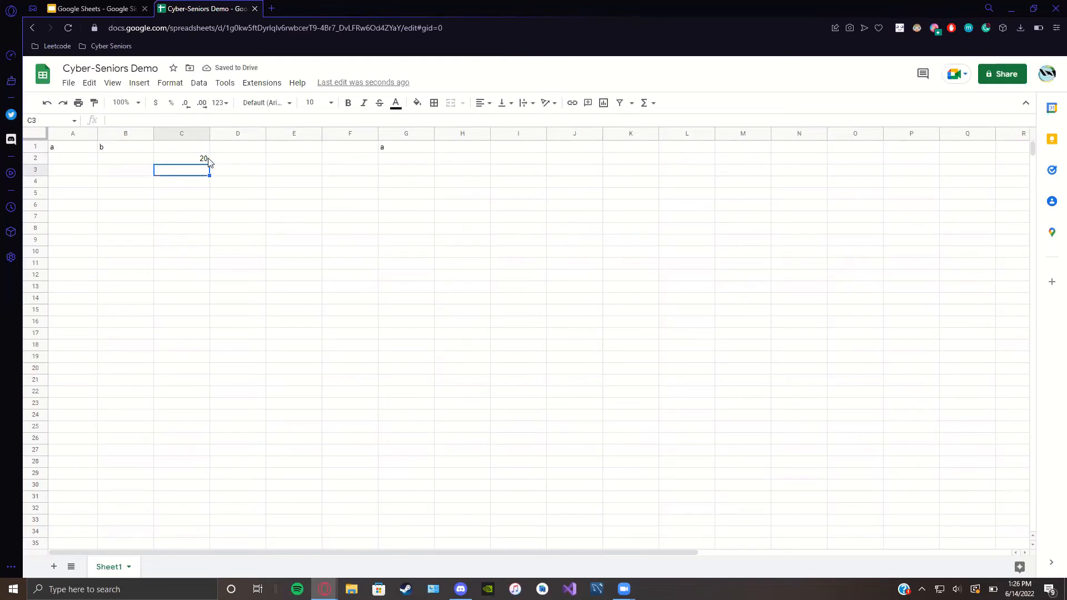
left_click(203, 161)
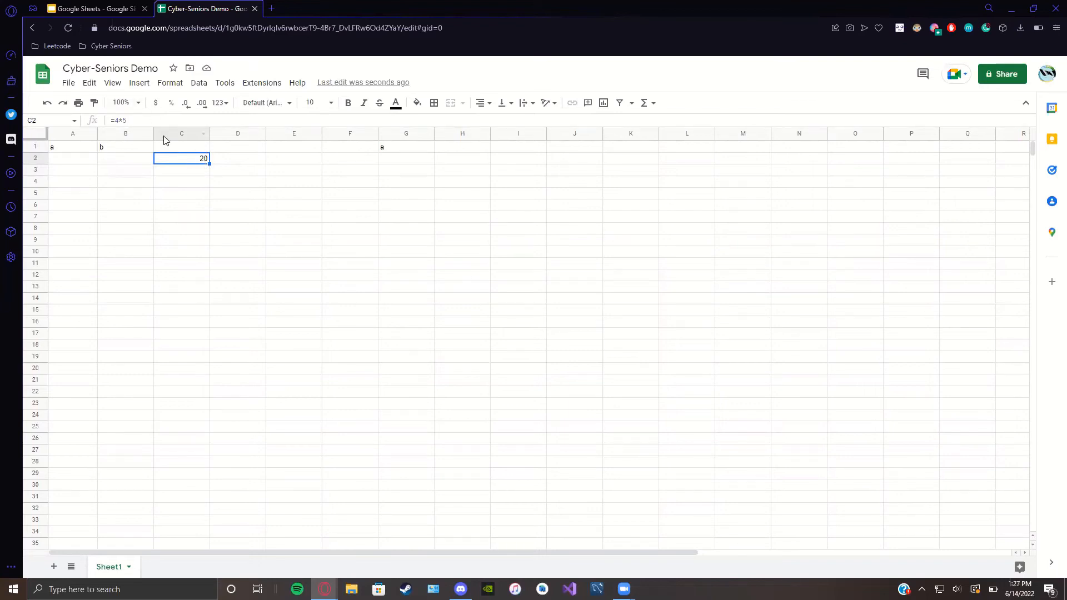
left_click(132, 119)
type("+10")
key("Return")
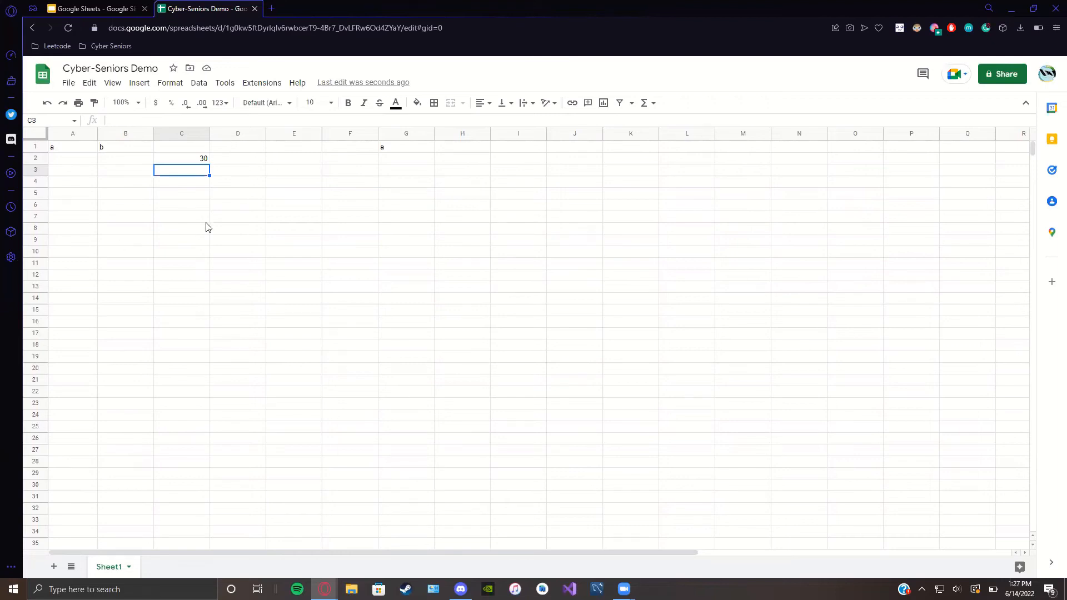
Step: Enter 1 in D2 and in E2, then select the range C2:E2
left_click(237, 160)
type("1")
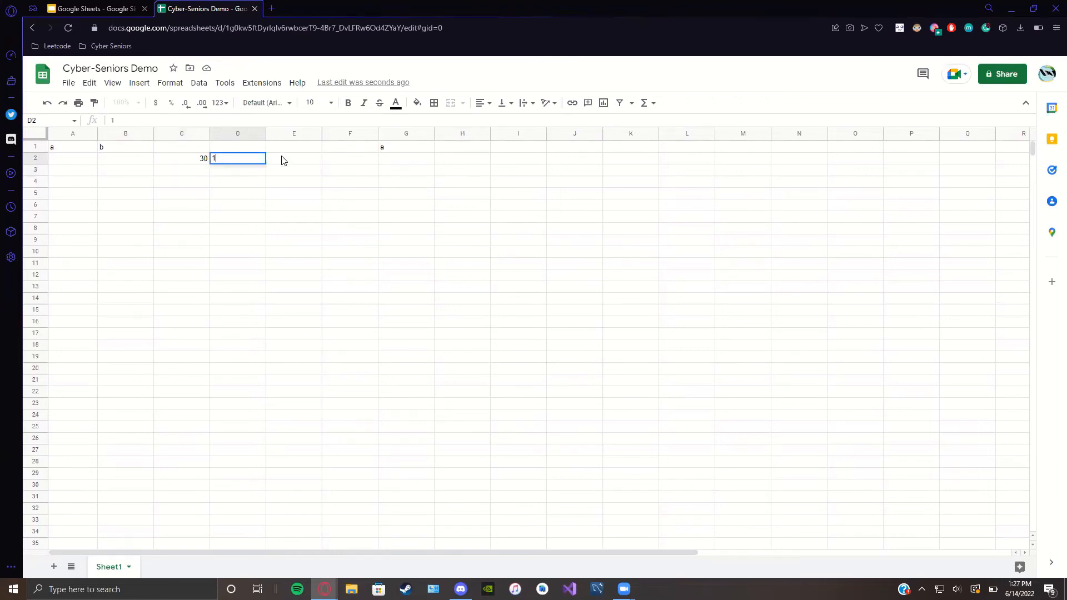
left_click(280, 160)
type("1")
left_click(401, 163)
left_click(214, 162)
left_click(201, 162)
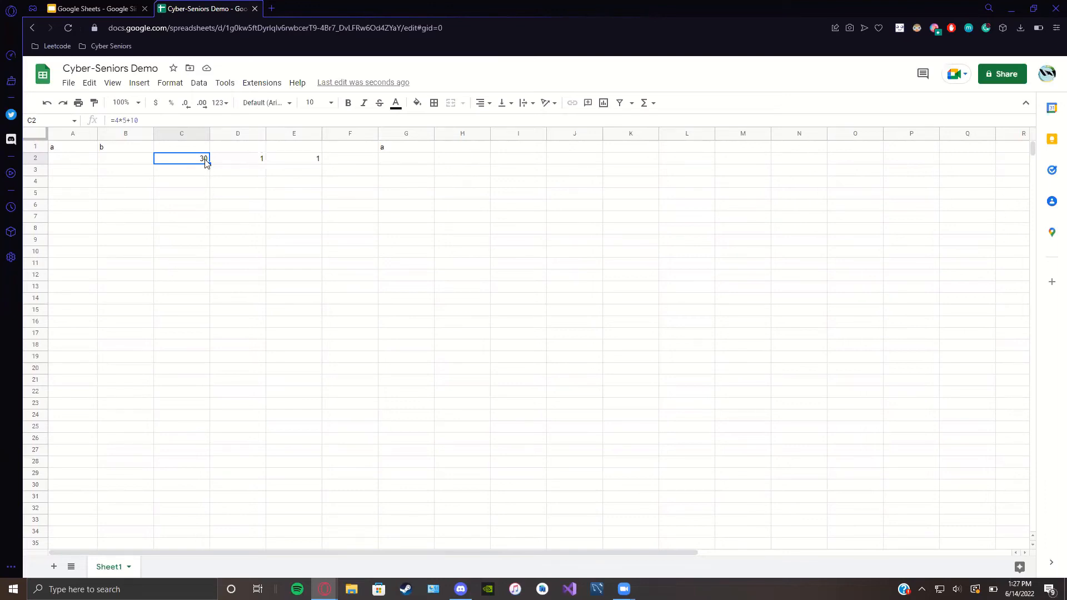
left_click_drag(205, 160, 236, 161)
left_click_drag(304, 161, 318, 160)
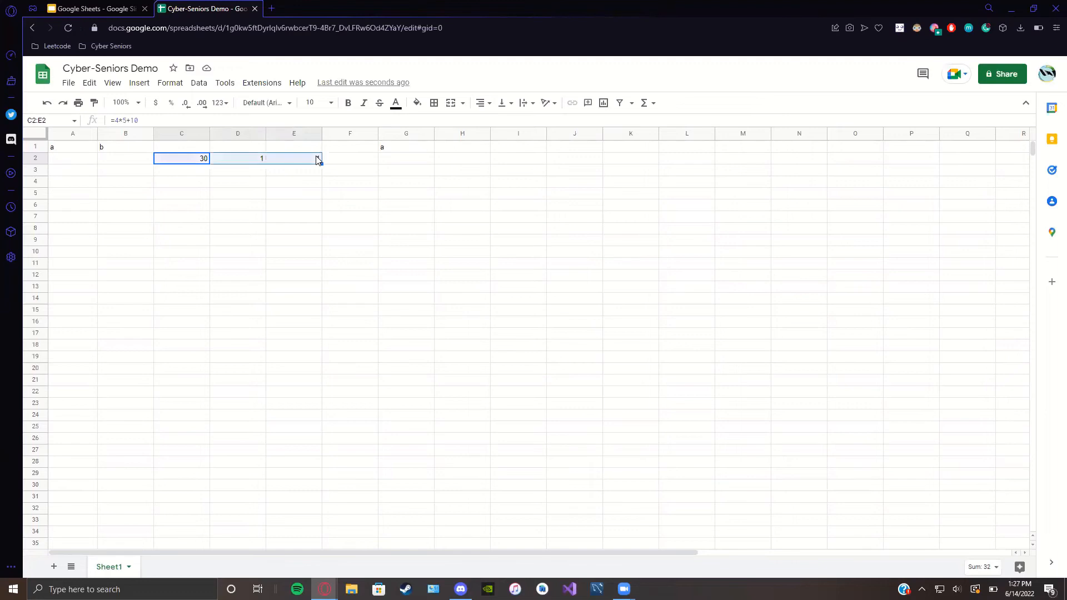
Step: Insert =SUM(C2:E2) in F2 from the Functions menu, totalling 32
left_click(646, 107)
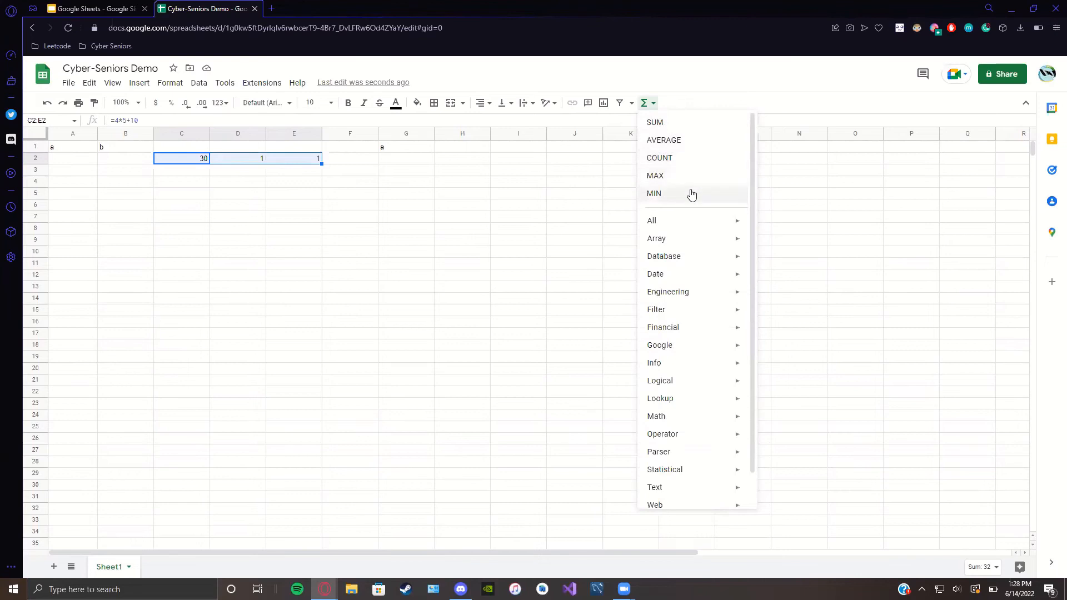
mouse_move(736, 224)
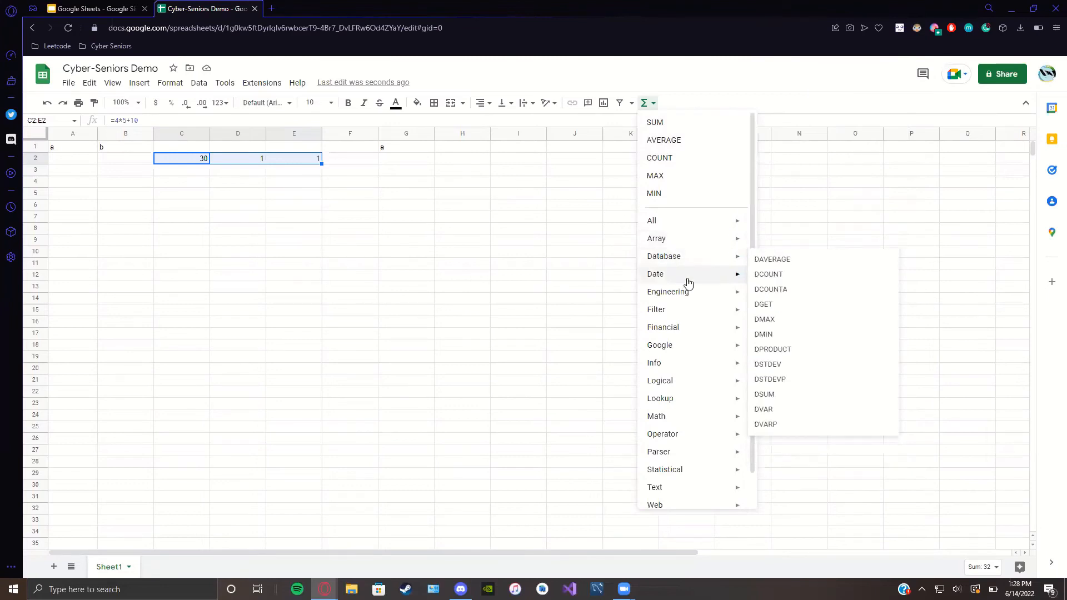
mouse_move(689, 282)
scroll(688, 283, "down", 1)
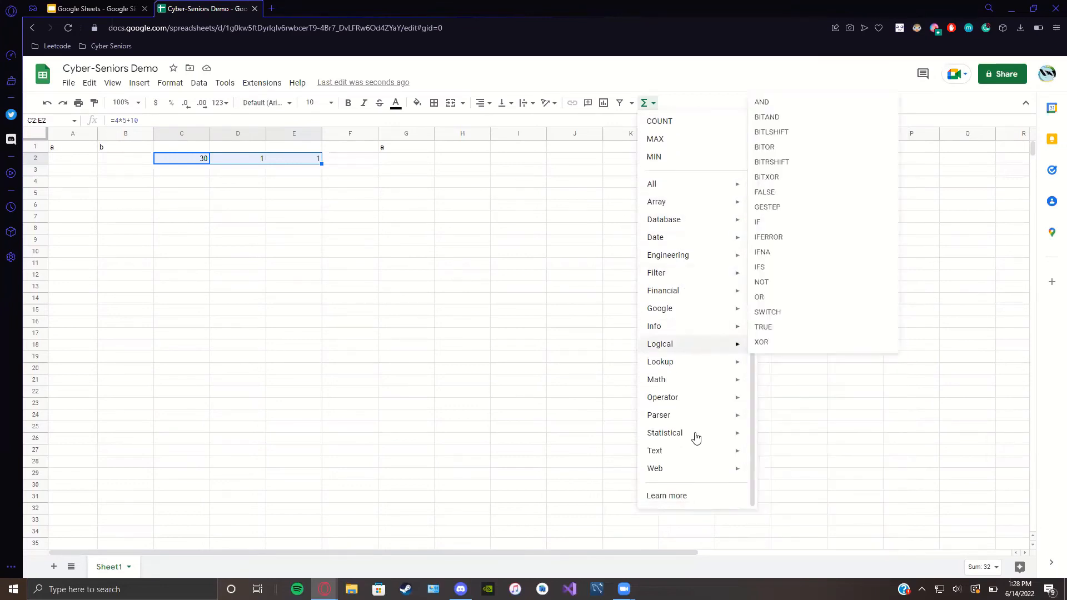
mouse_move(696, 449)
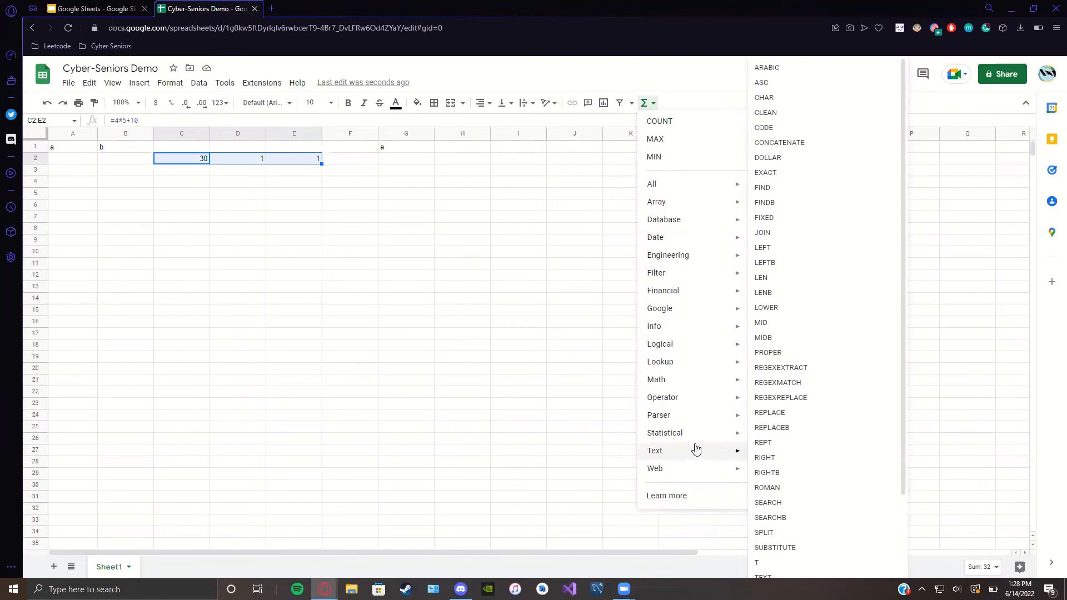
scroll(696, 449, "up", 1)
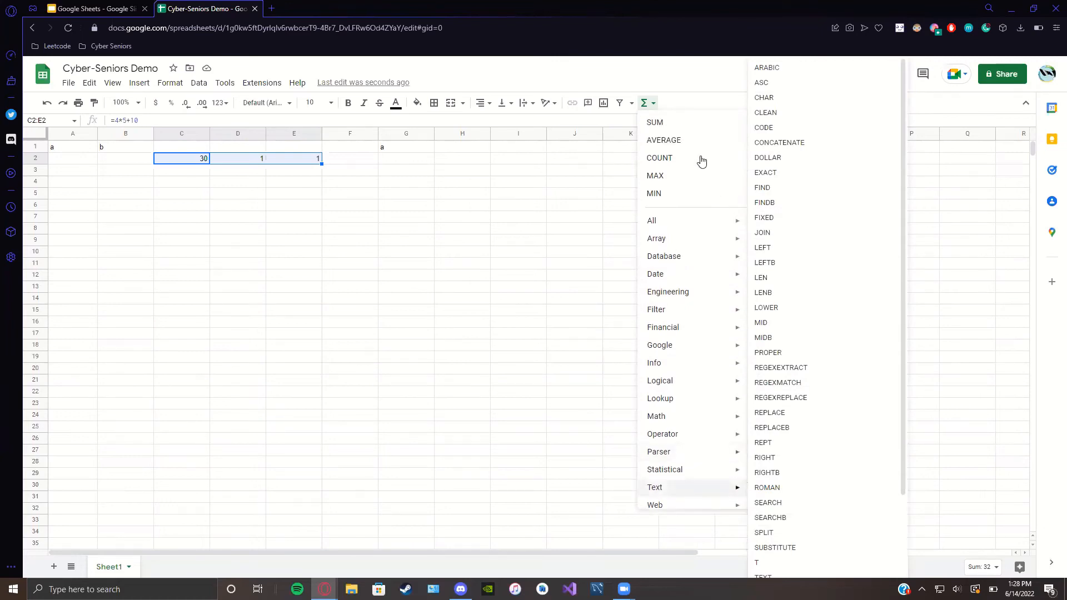
left_click(675, 125)
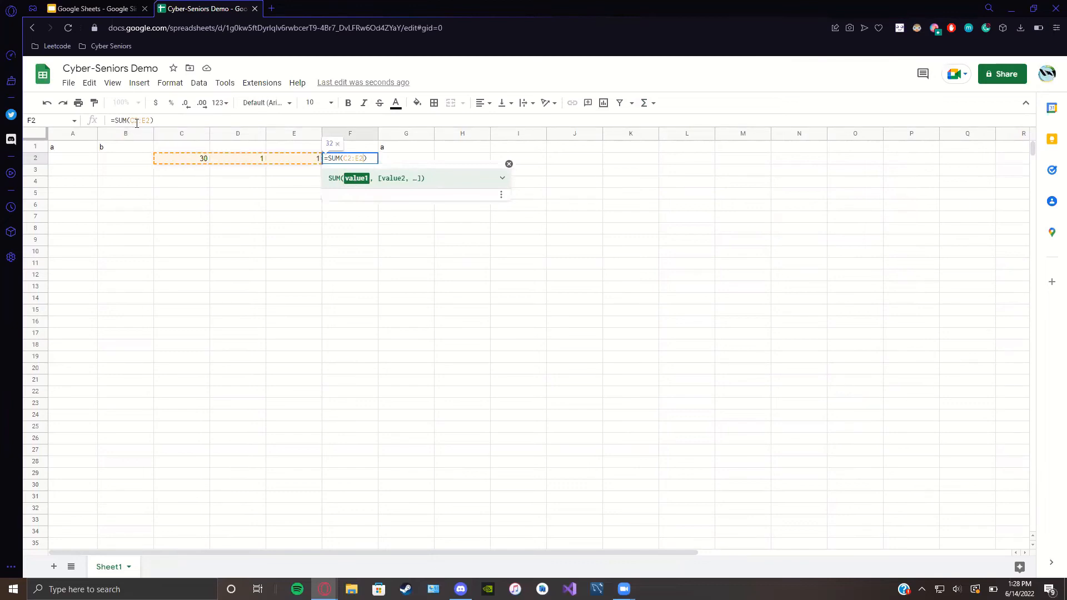
left_click(369, 157)
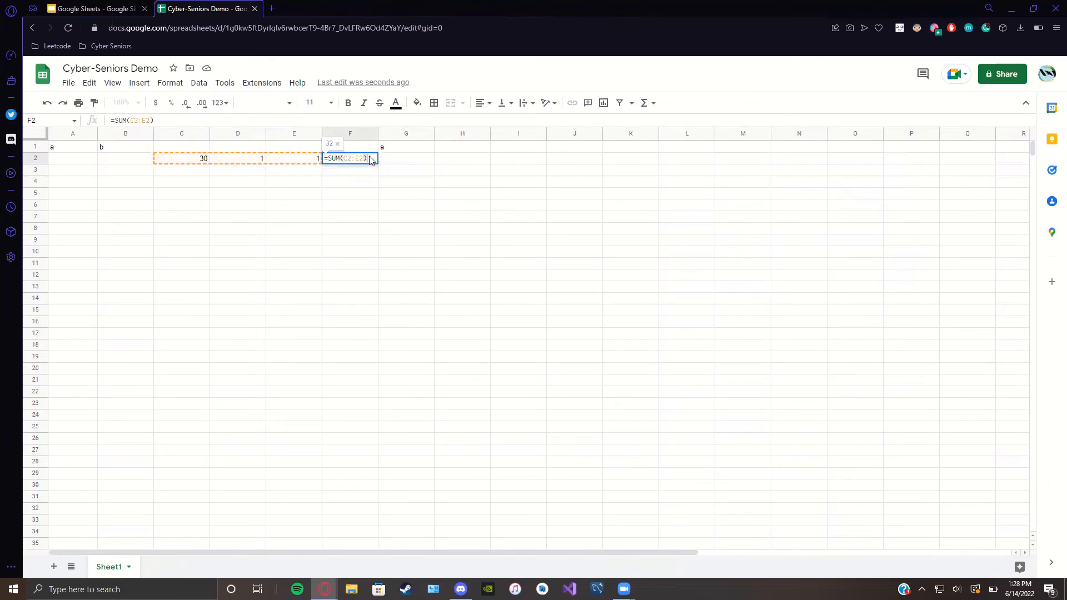
key("Return")
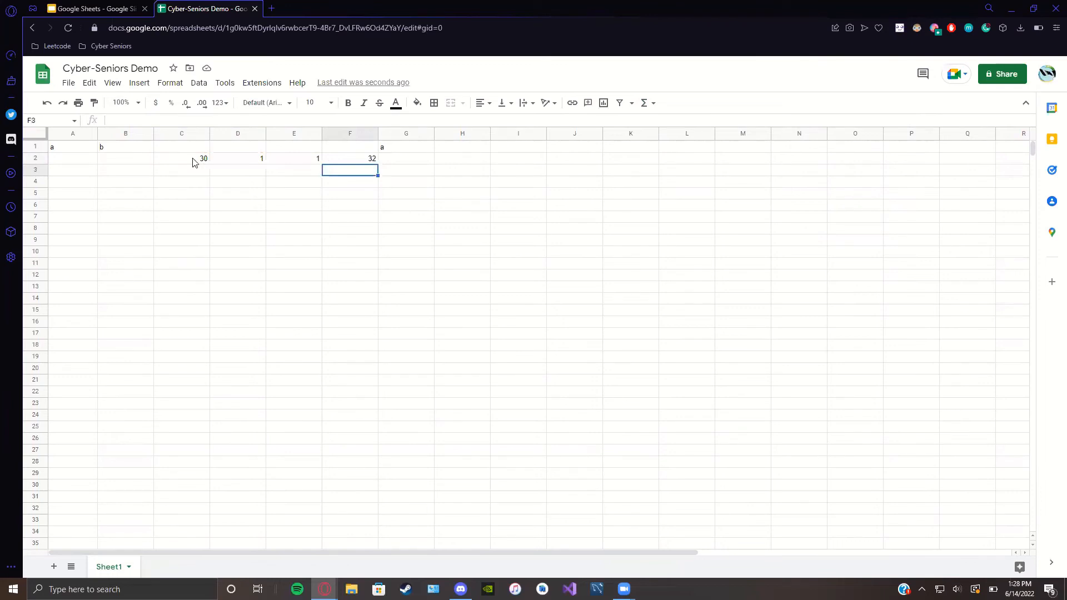
Step: Enter the formula =C2-D2 in E4, giving 29
left_click_drag(183, 159, 301, 163)
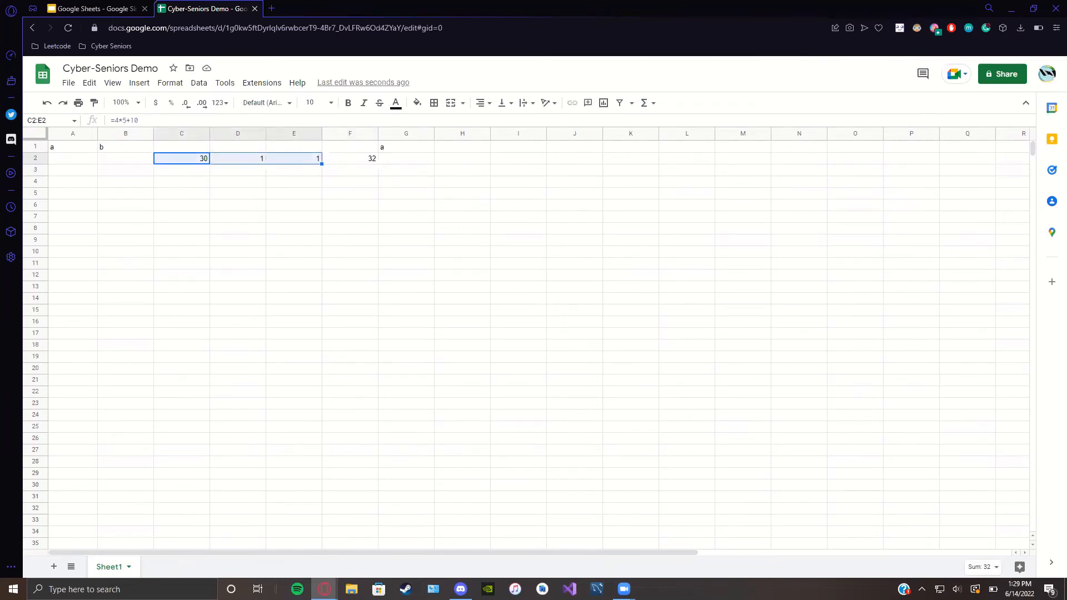
left_click(310, 313)
double_click(282, 181)
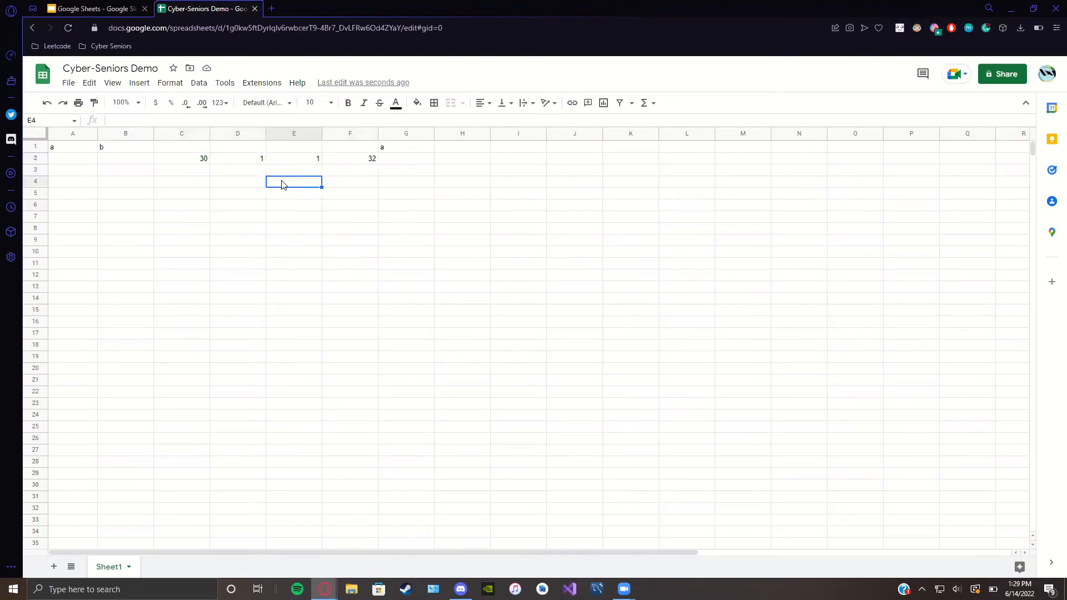
type("=")
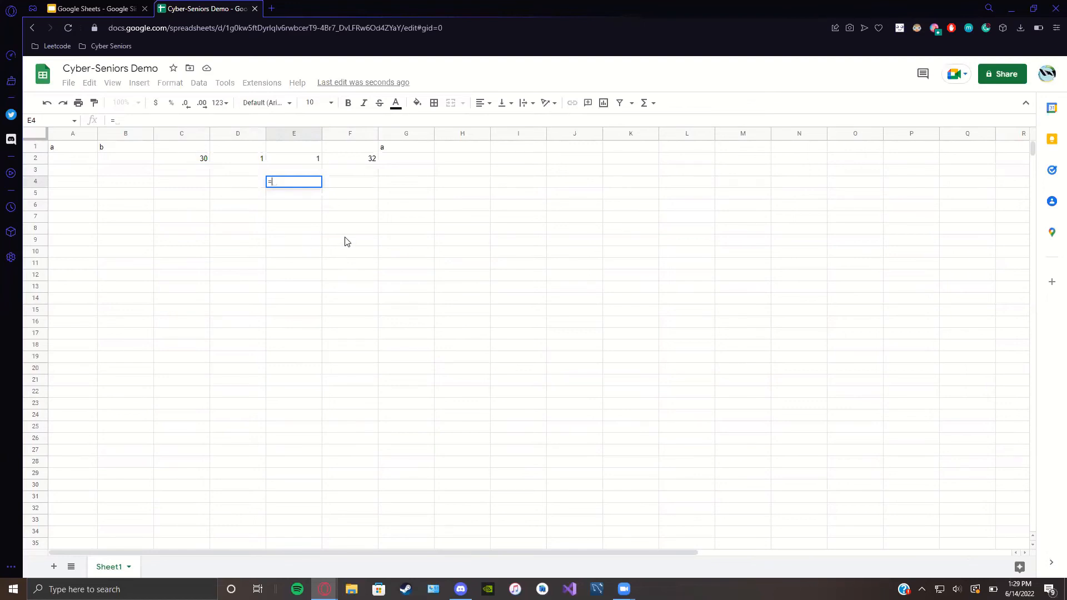
type("C")
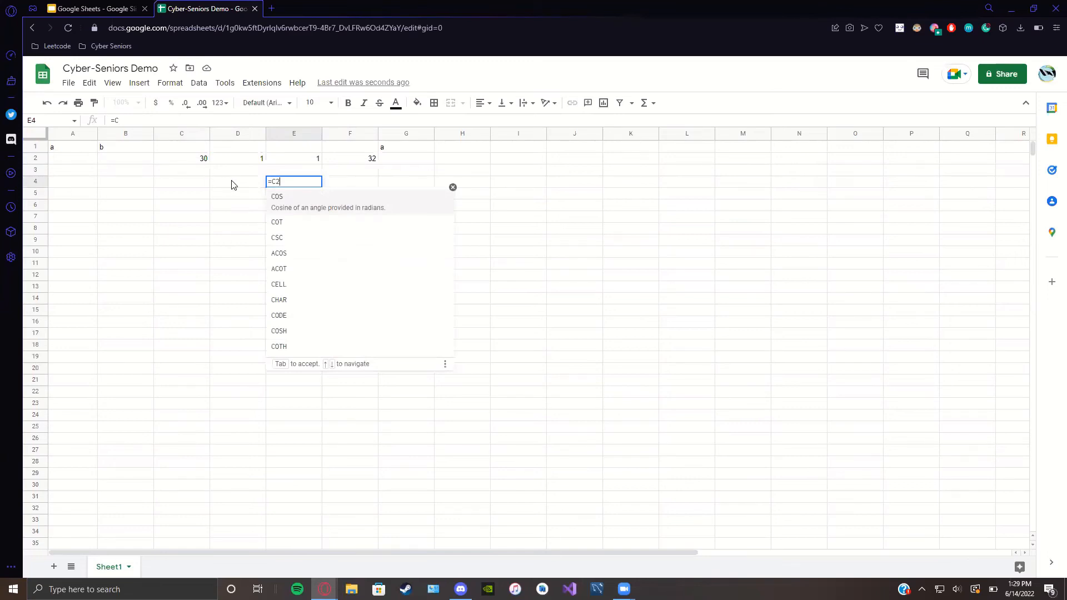
type("2")
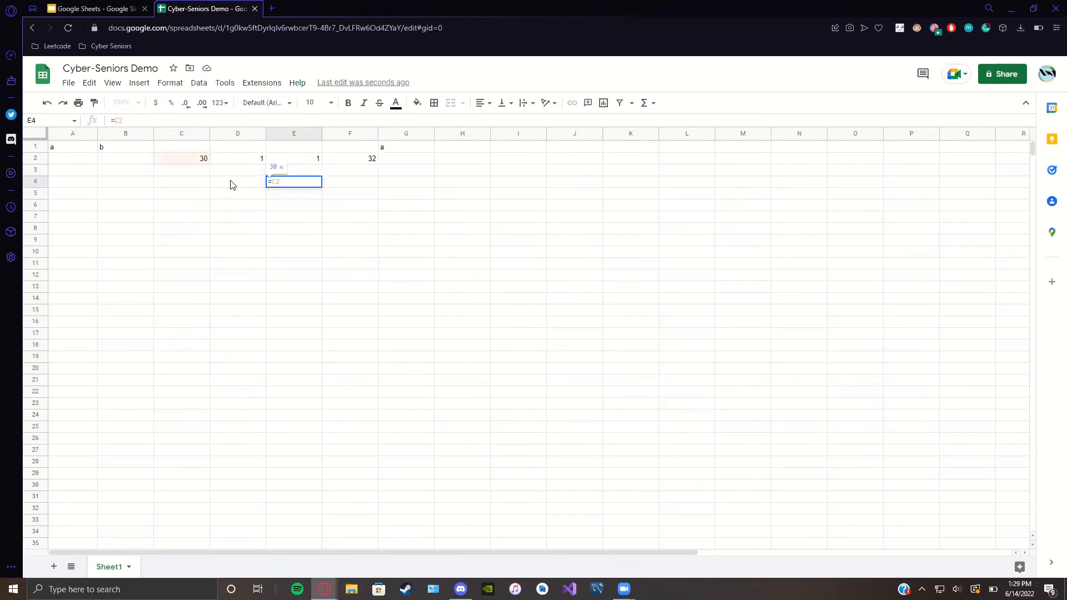
type("-")
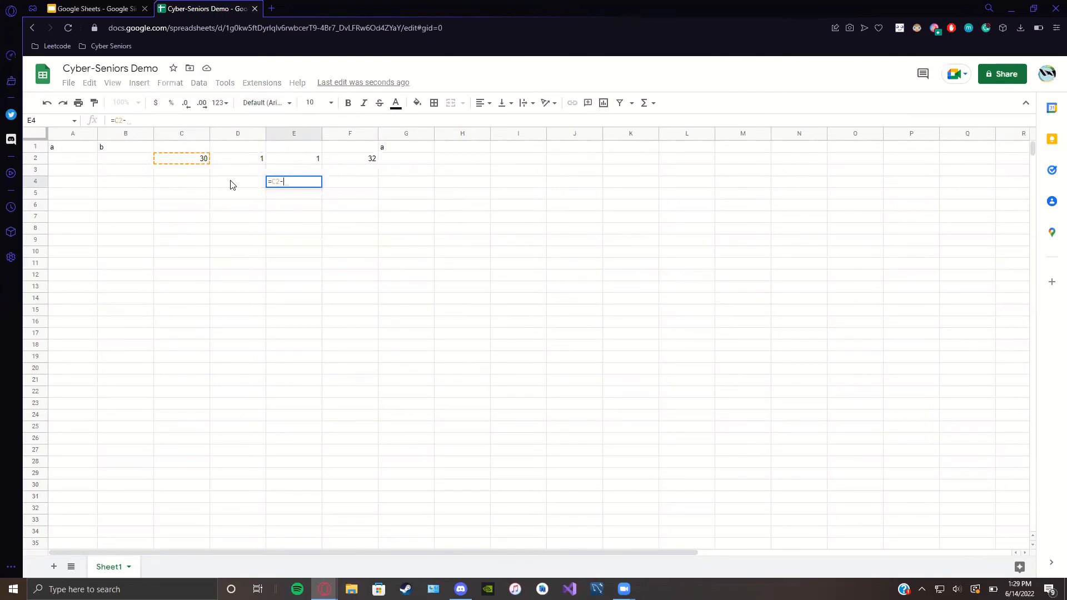
type("D2")
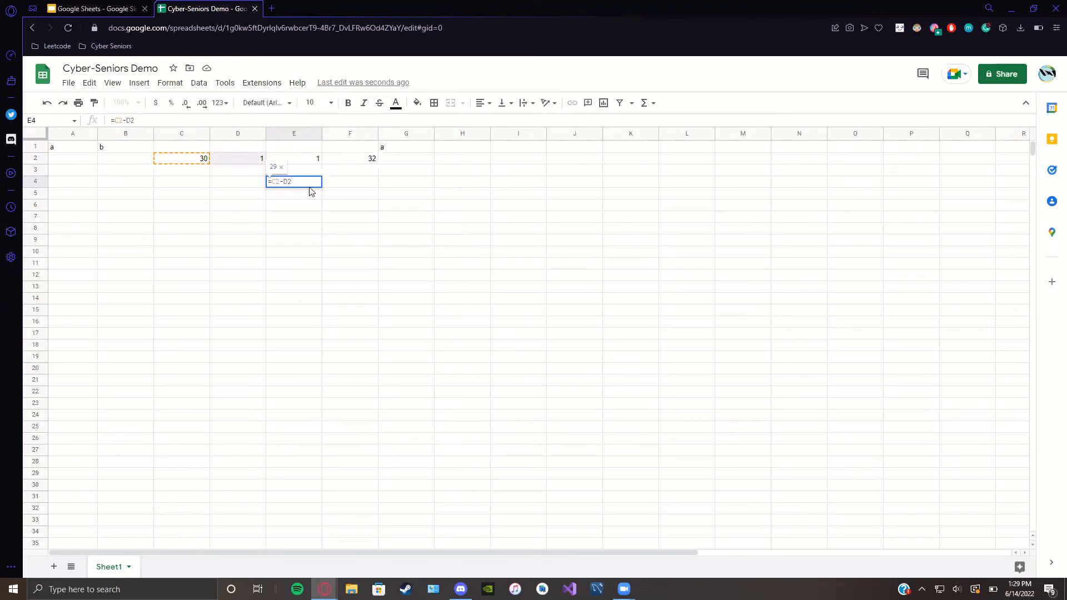
key("Return")
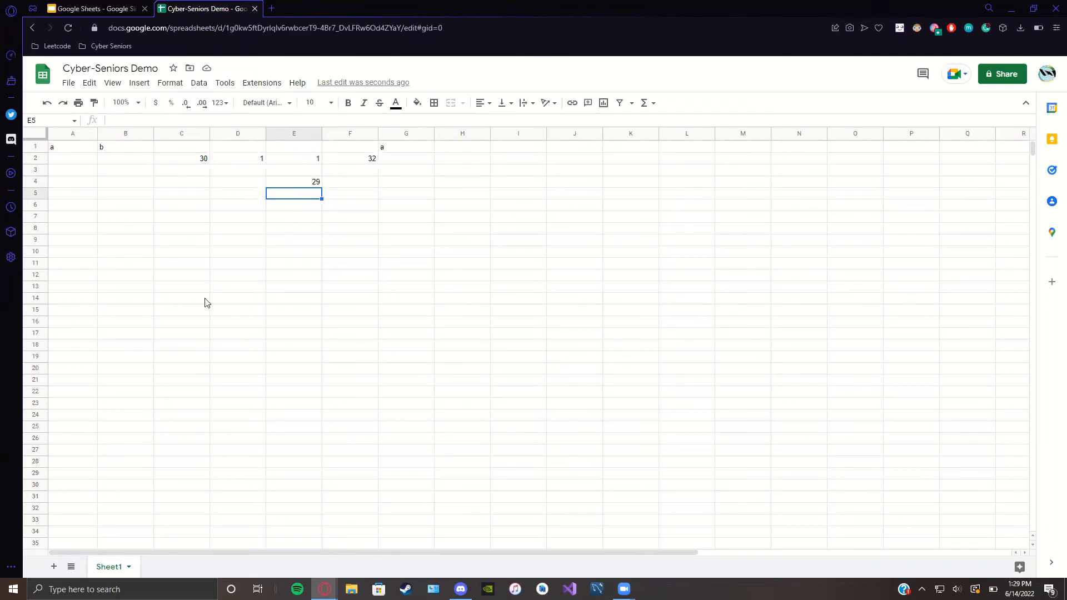
Step: Change E4's formula to =C2+D2 so it shows 31
left_click(315, 185)
double_click(315, 185)
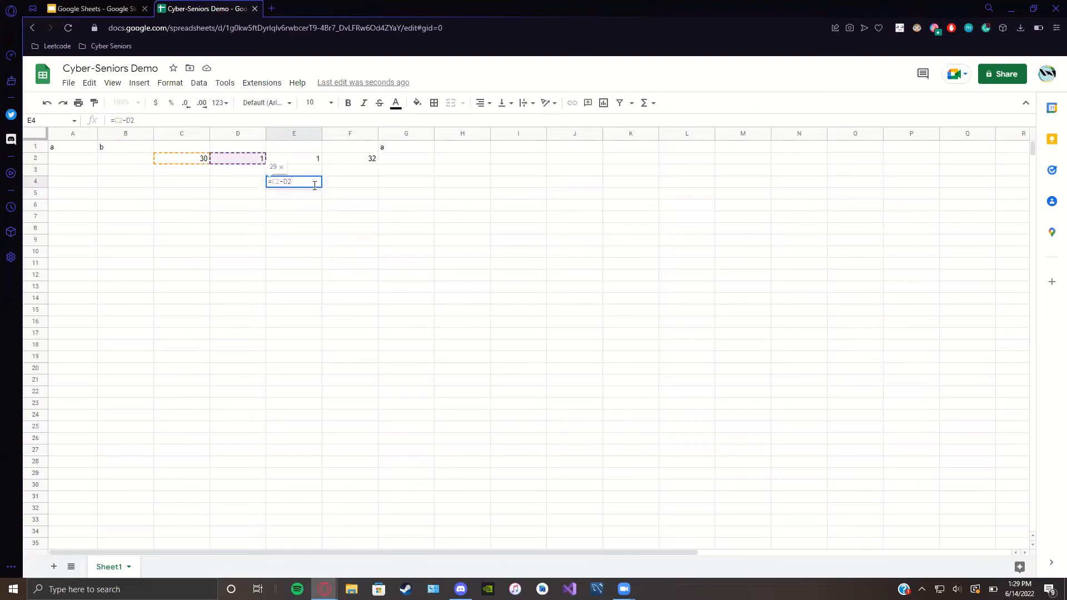
key("Left")
key("Left")
key("BackSpace")
type("+")
key("Return")
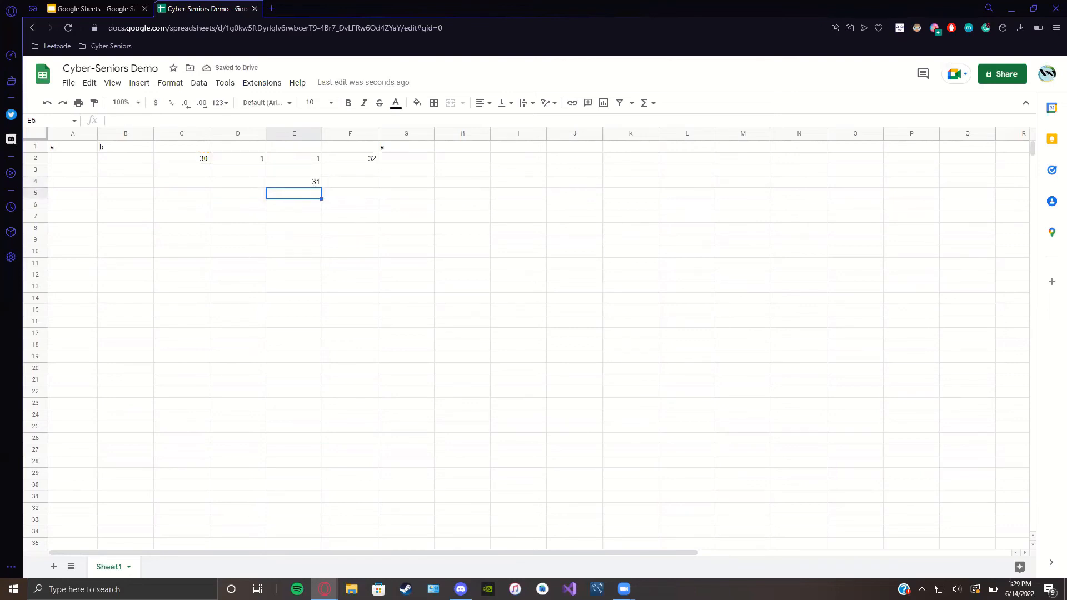
Step: Enter the letters c, d, a, n, z, a, h down cells A2 through A8
left_click(56, 161)
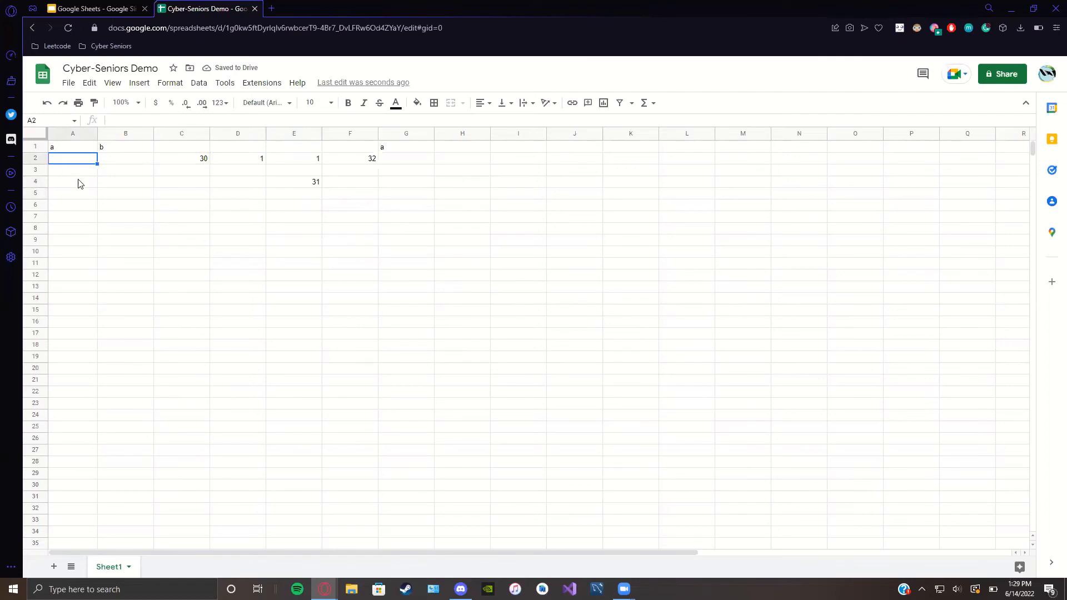
type("c")
key("Return")
type("d")
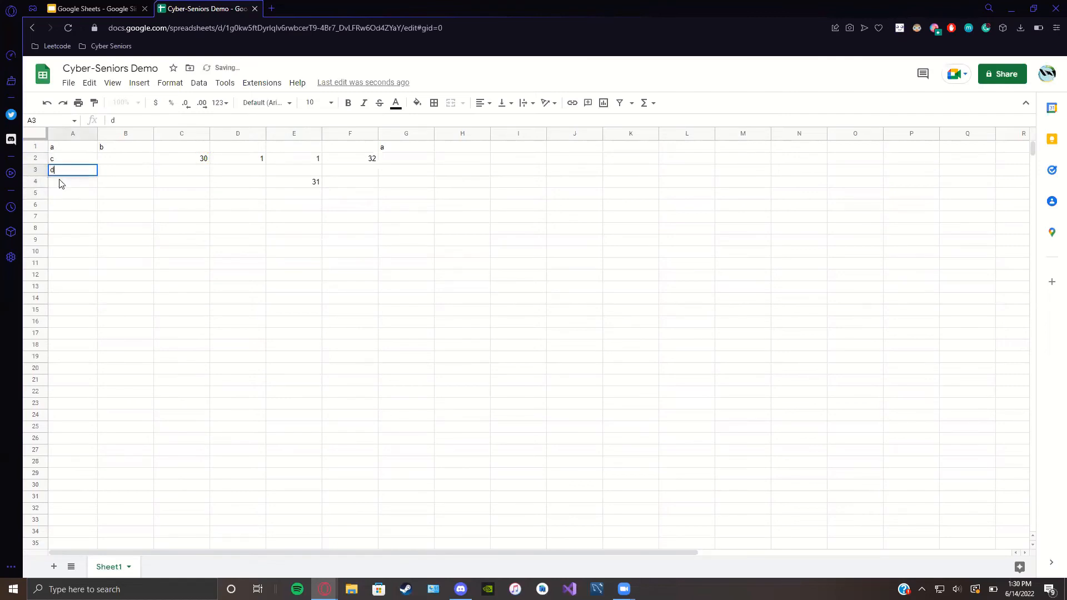
key("Return")
type("a")
key("Return")
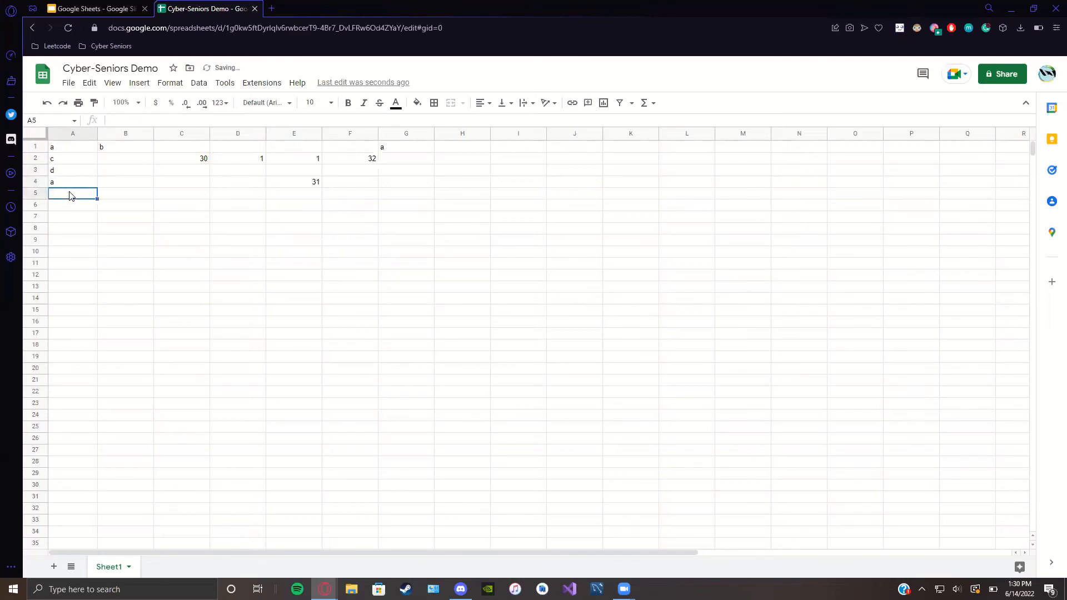
type("n")
key("Return")
type("z")
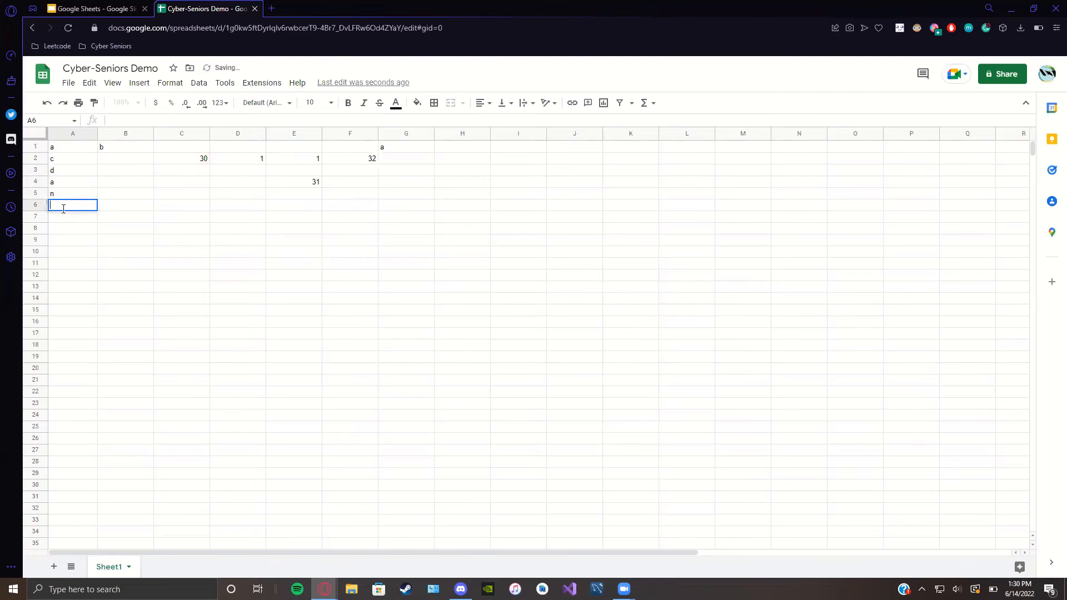
key("Return")
type("a")
key("Return")
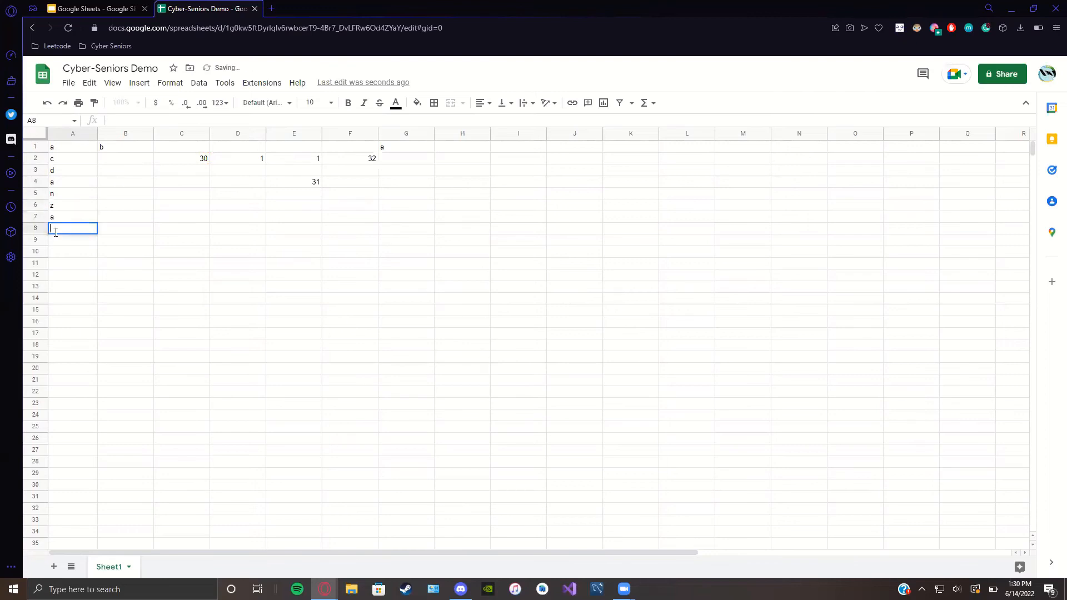
type("h")
key("Return")
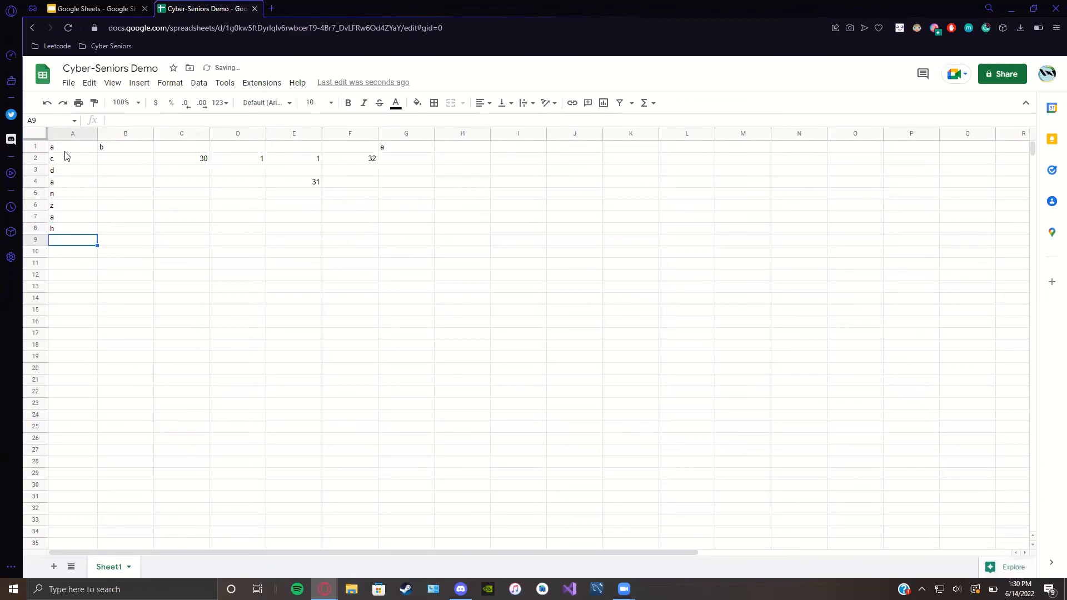
Step: Select A1:A8 and sort the sheet by column A, A to Z
left_click_drag(65, 152, 68, 233)
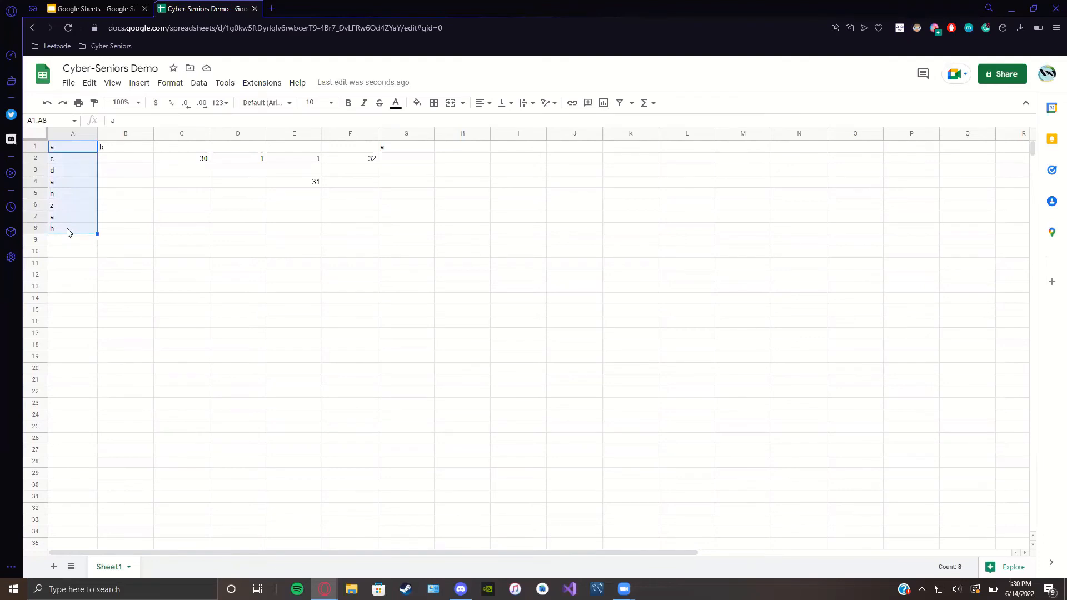
left_click(172, 83)
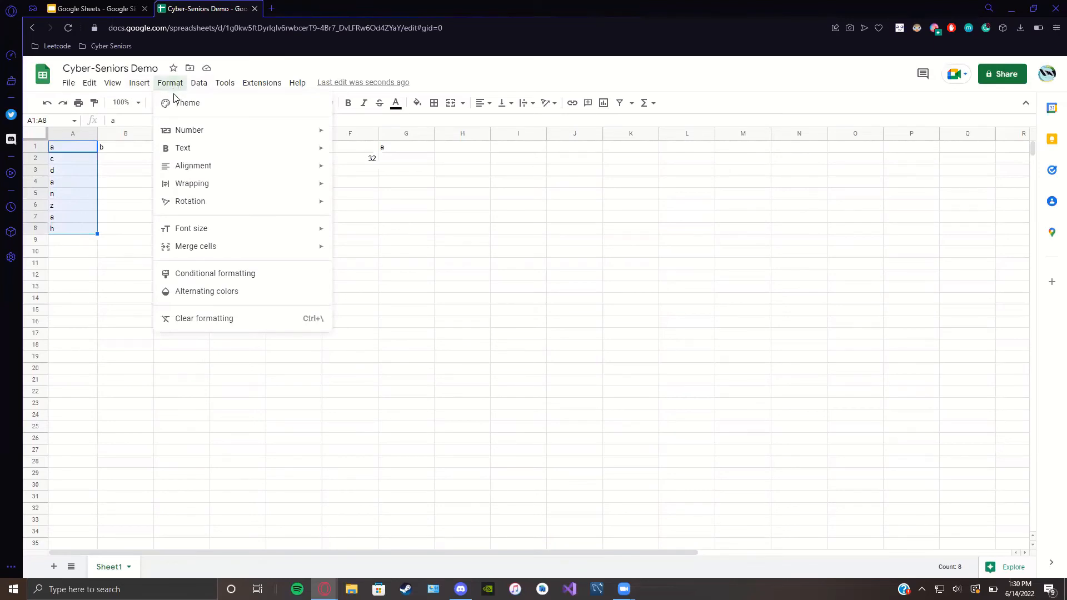
mouse_move(201, 88)
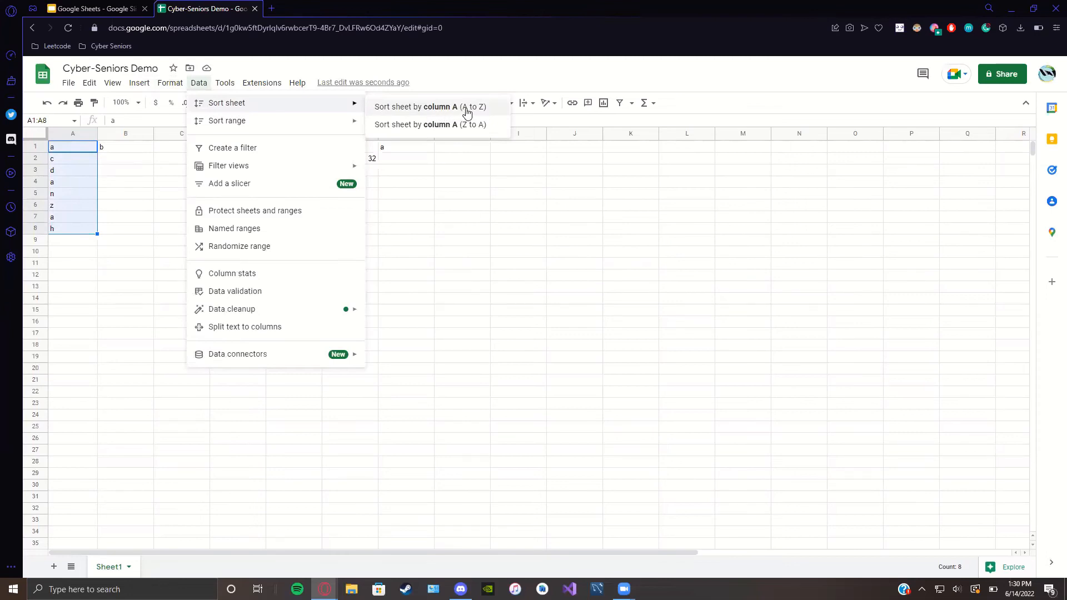
left_click(495, 109)
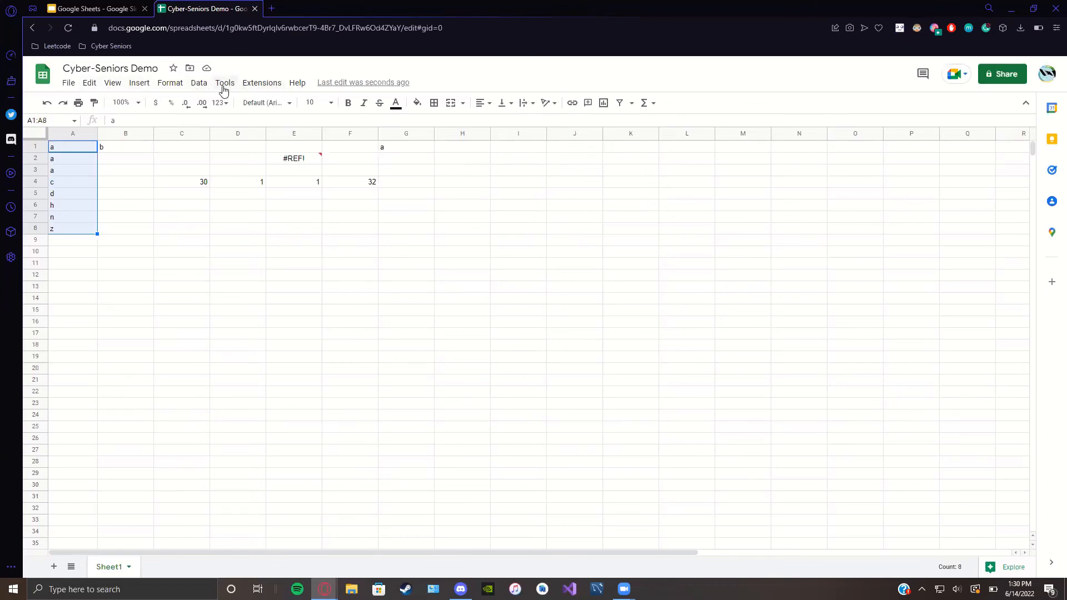
Step: Re-sort the sheet by column A from Z to A, then deselect
left_click(203, 86)
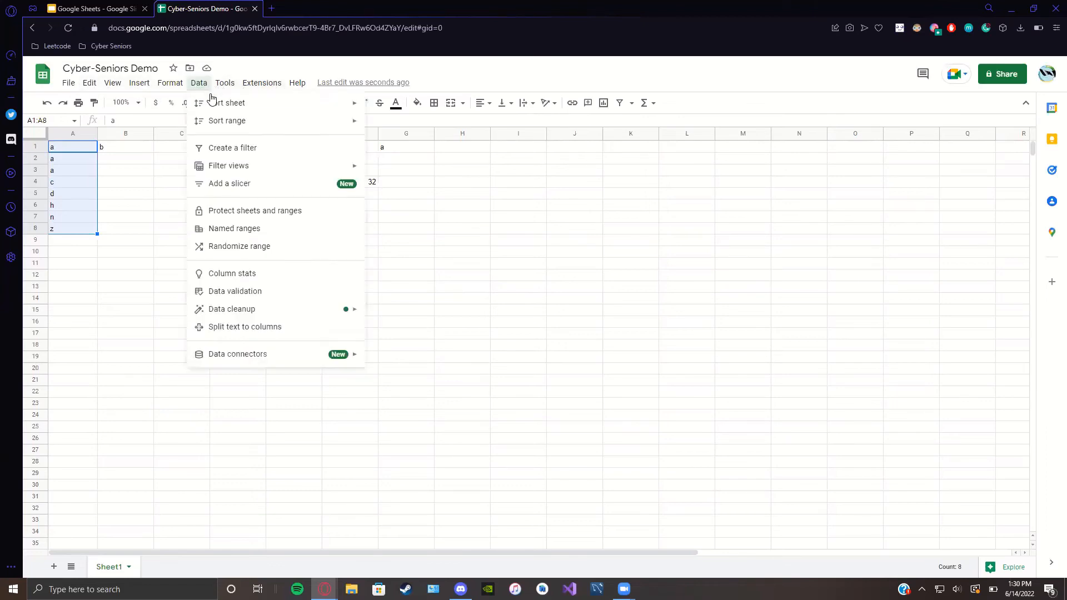
mouse_move(213, 106)
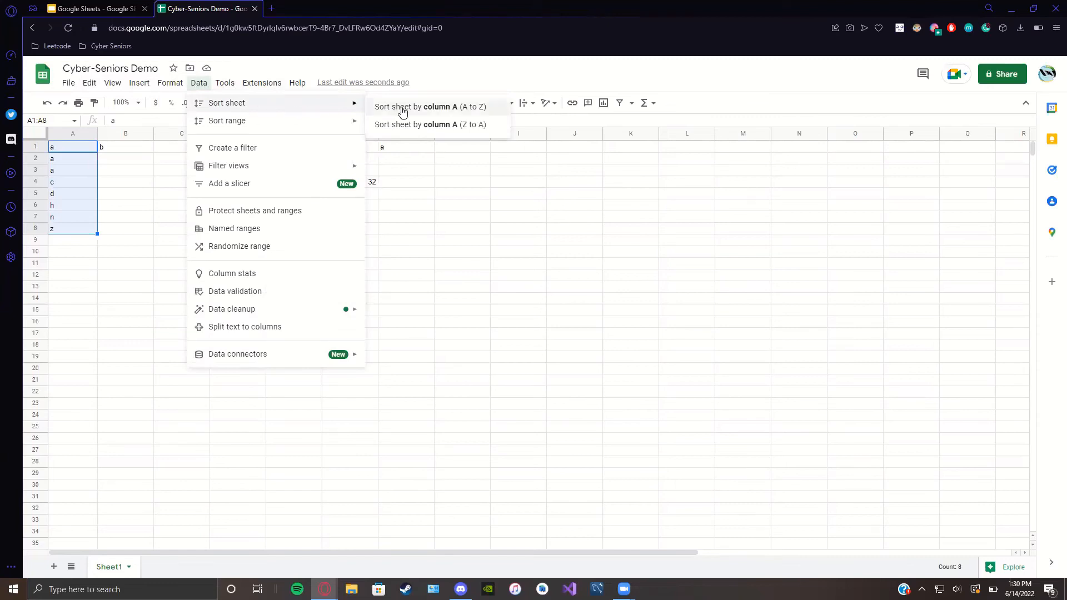
left_click(482, 127)
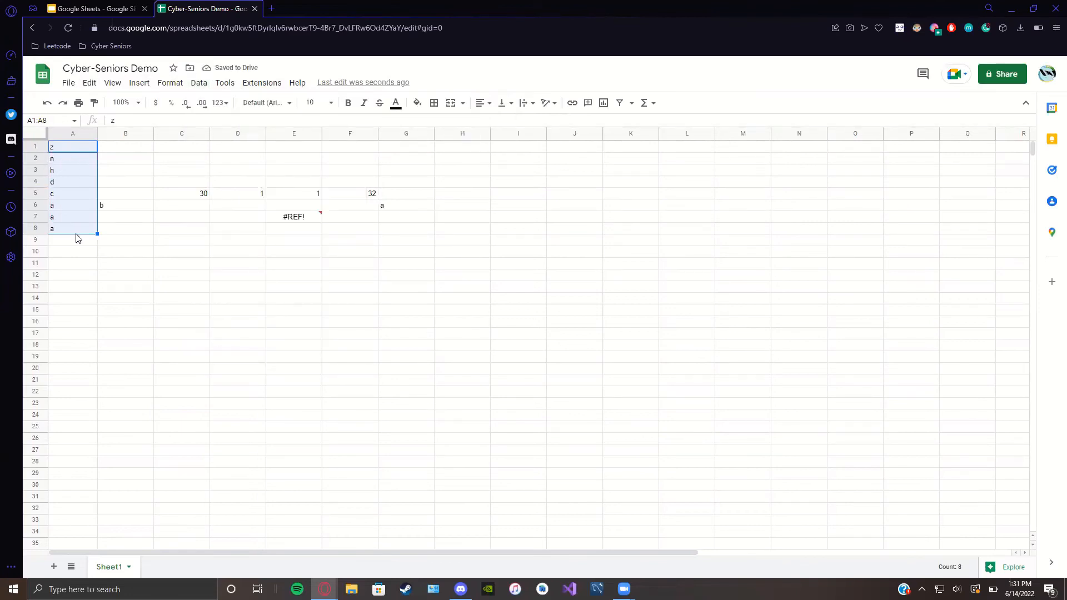
left_click(101, 302)
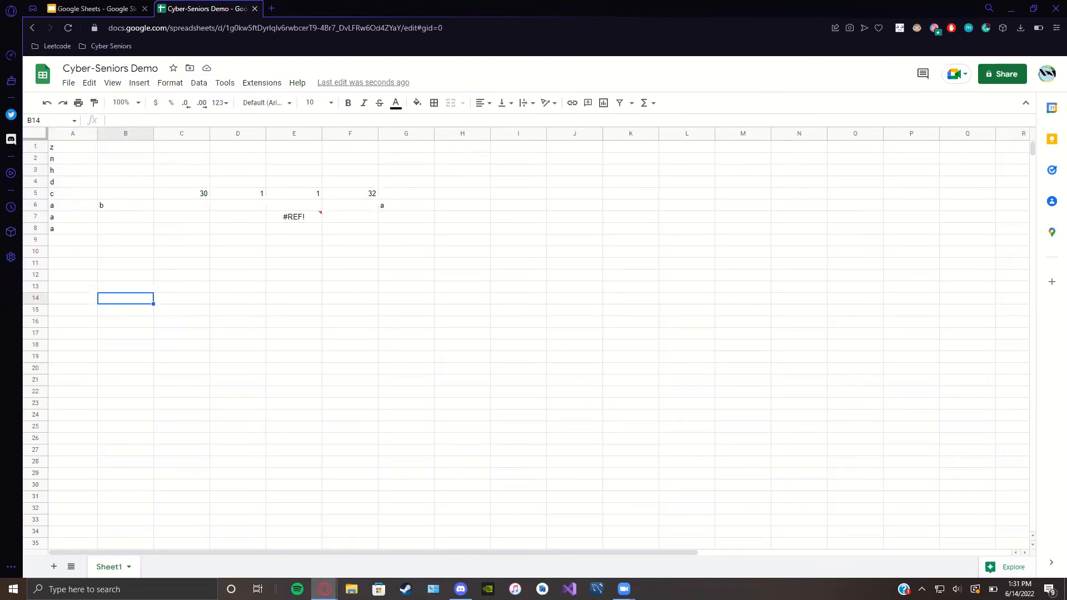
Step: Enter the labels a, b and c in cells I1, J1 and K1
left_click(514, 147)
type("a")
left_click(577, 152)
type("b")
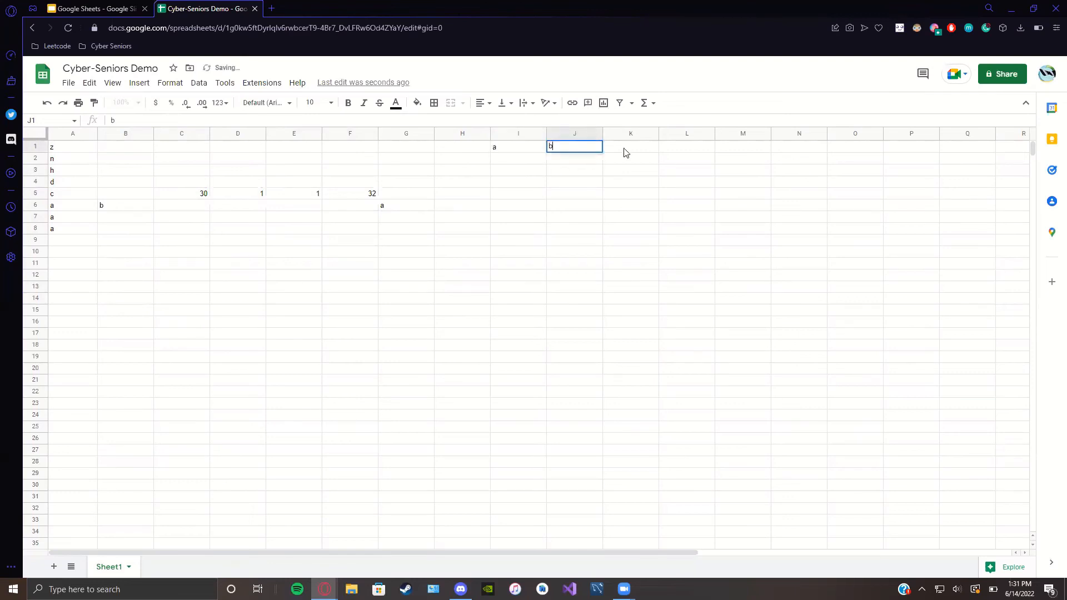
left_click(625, 149)
type("c")
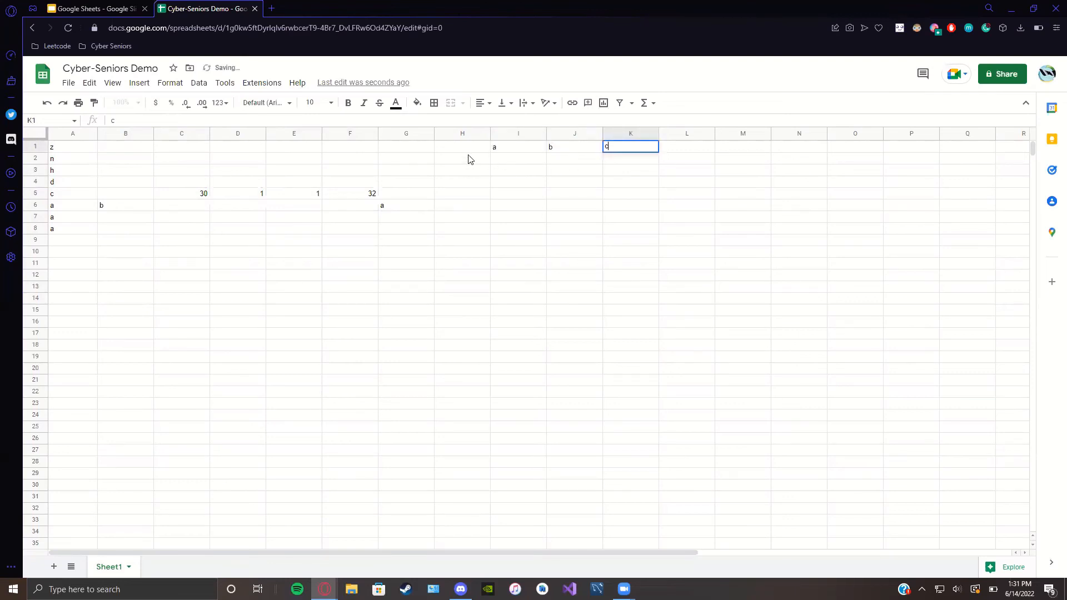
left_click(452, 163)
Step: Enter the values 1, 2 and 4 in cells I2, J2 and K2
left_click(528, 162)
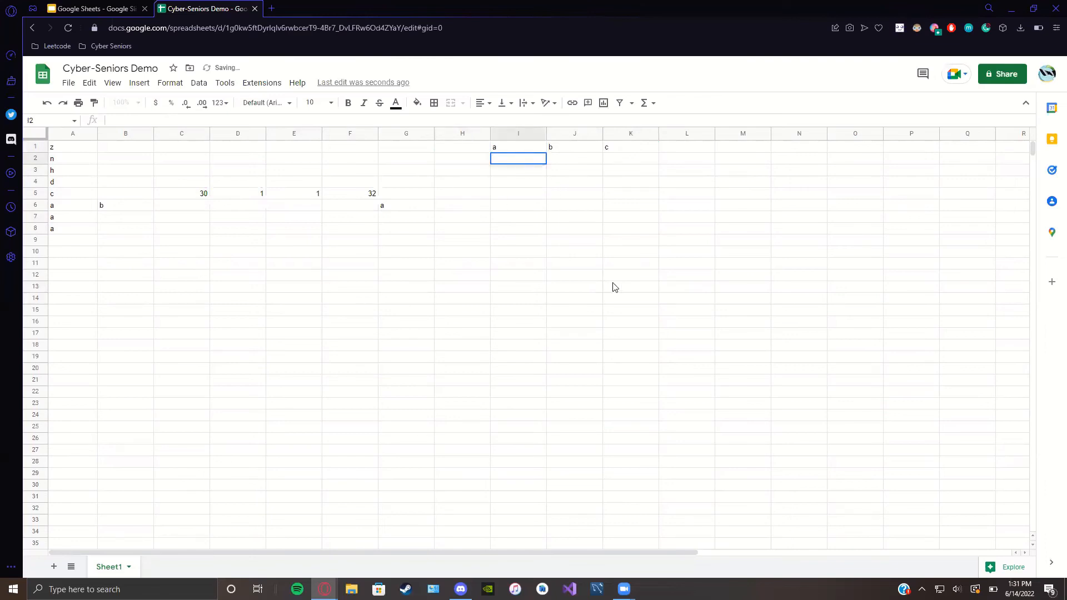
left_click(568, 165)
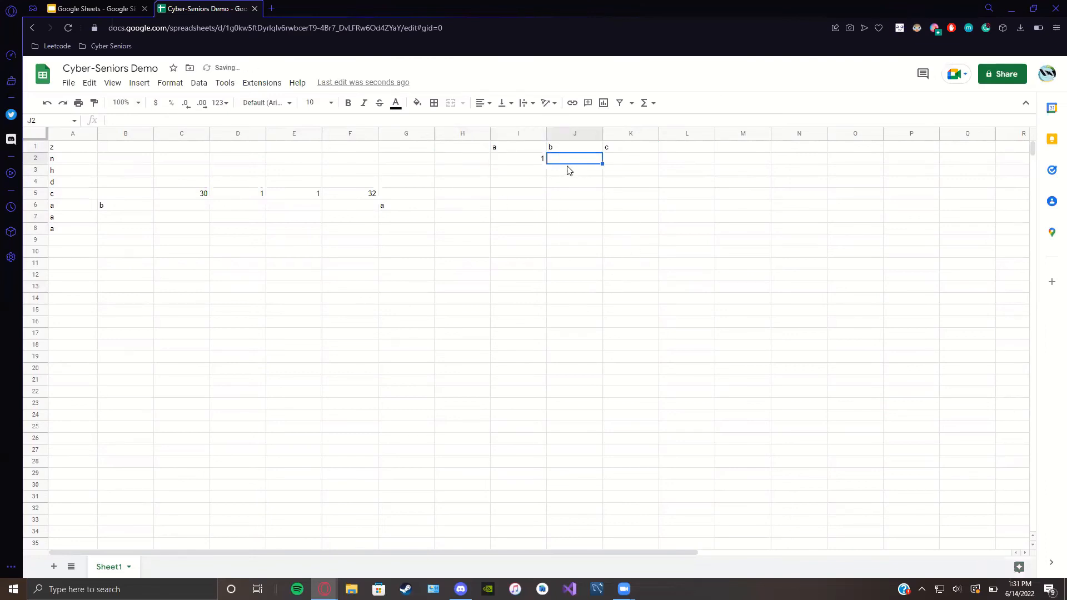
type("2")
left_click(622, 163)
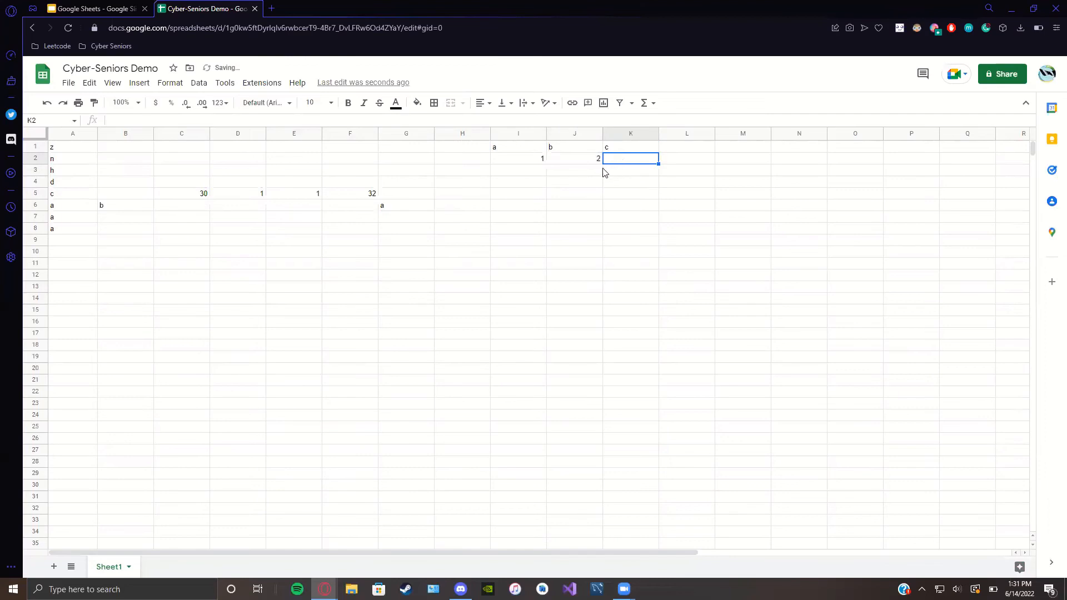
type("4")
key("Return")
Step: Select the new table range I1:K2
left_click(521, 151)
left_click_drag(522, 154, 639, 161)
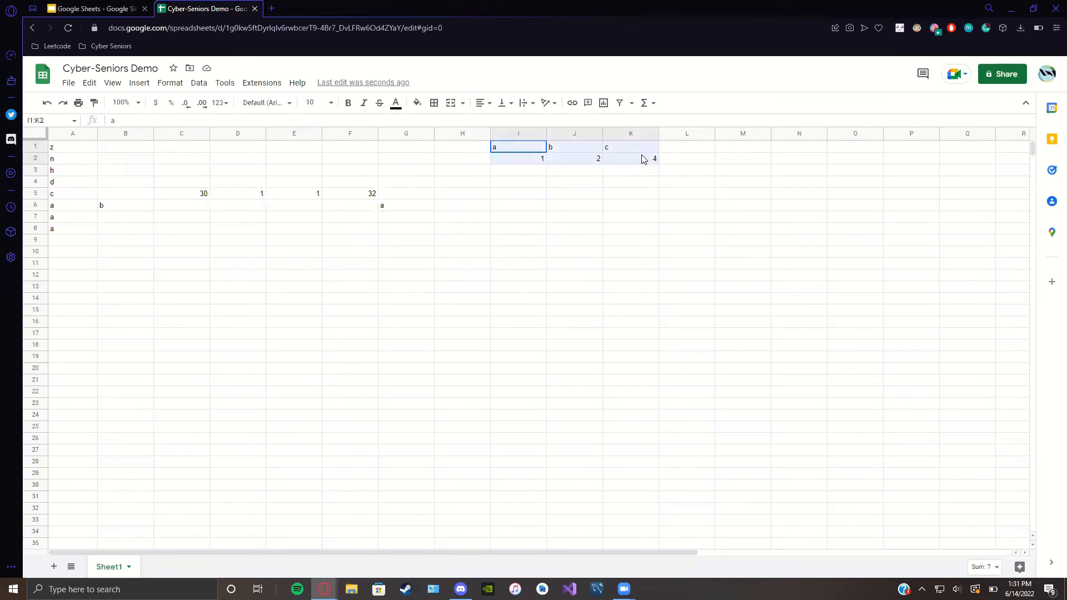
left_click_drag(641, 155, 642, 155)
Step: Insert a chart of the selected I1:K2 data from the Insert menu
left_click(140, 83)
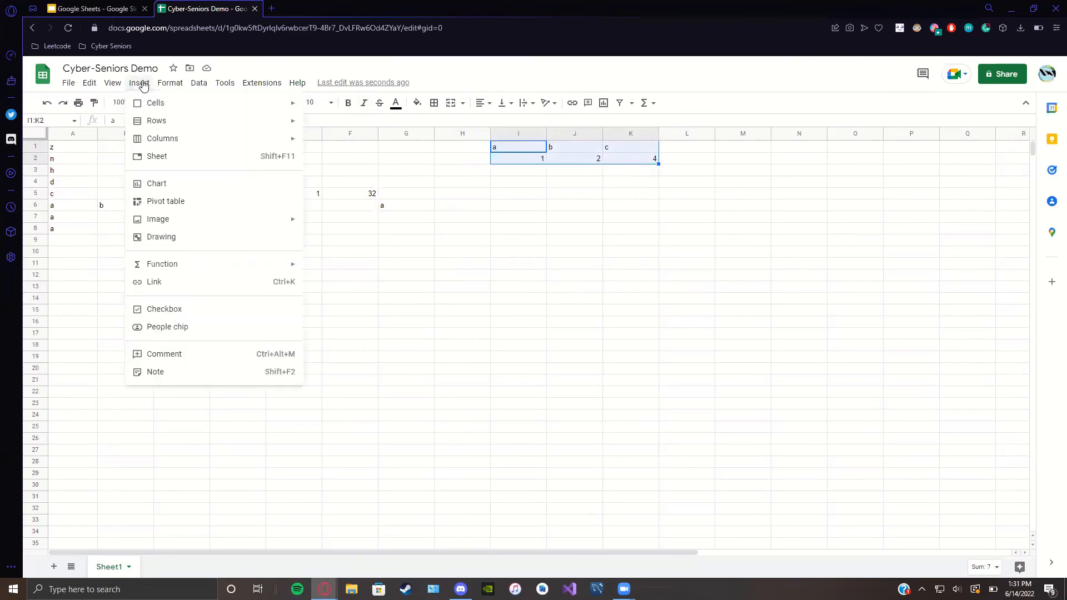
left_click(167, 189)
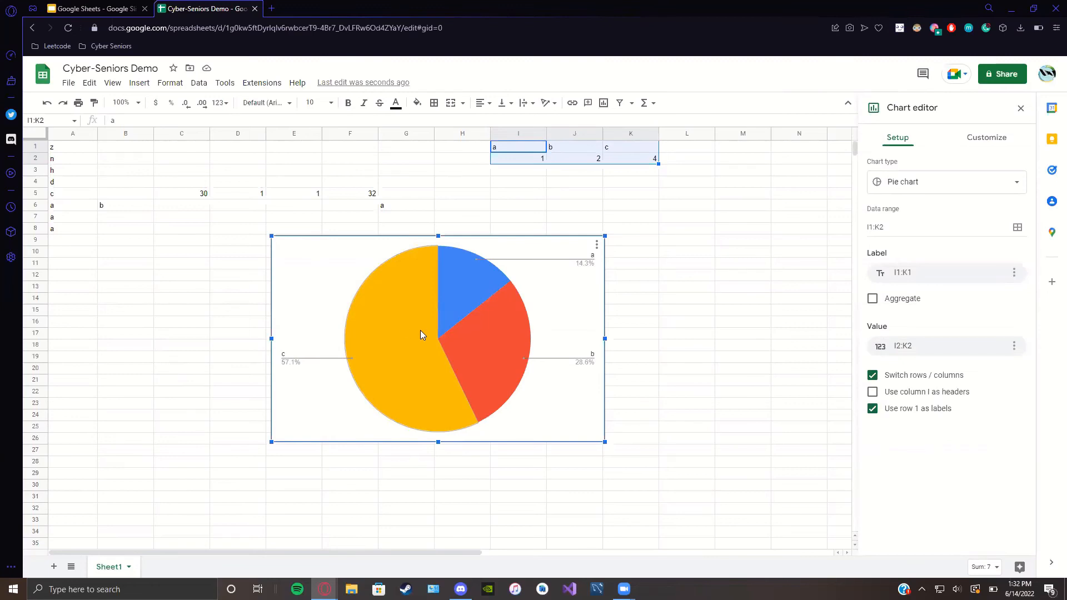
Step: Change the chart type to a column chart, then to a horizontal bar chart
left_click(893, 191)
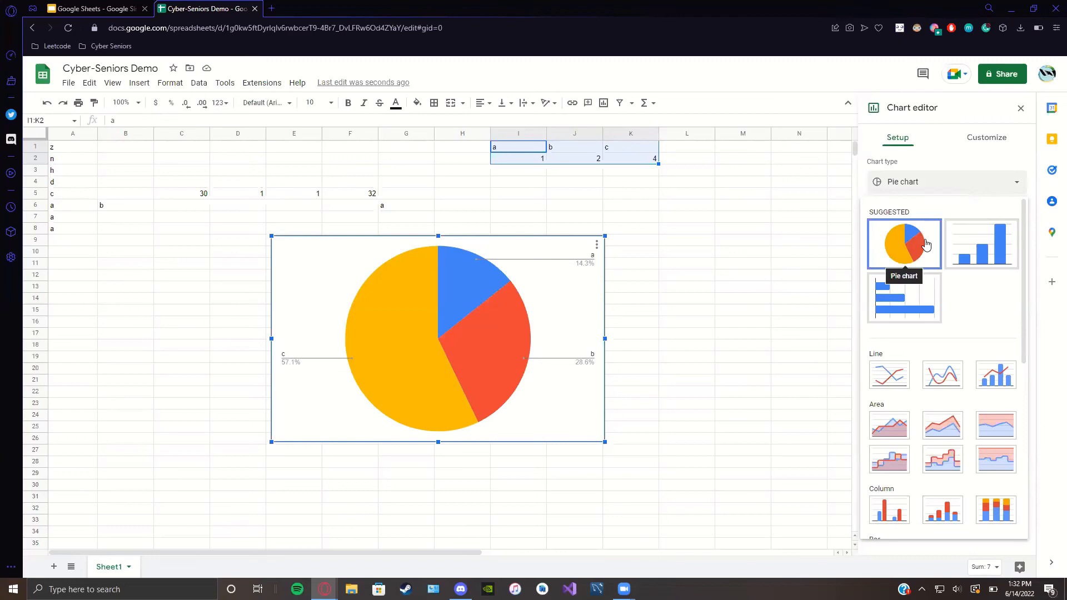
left_click(968, 248)
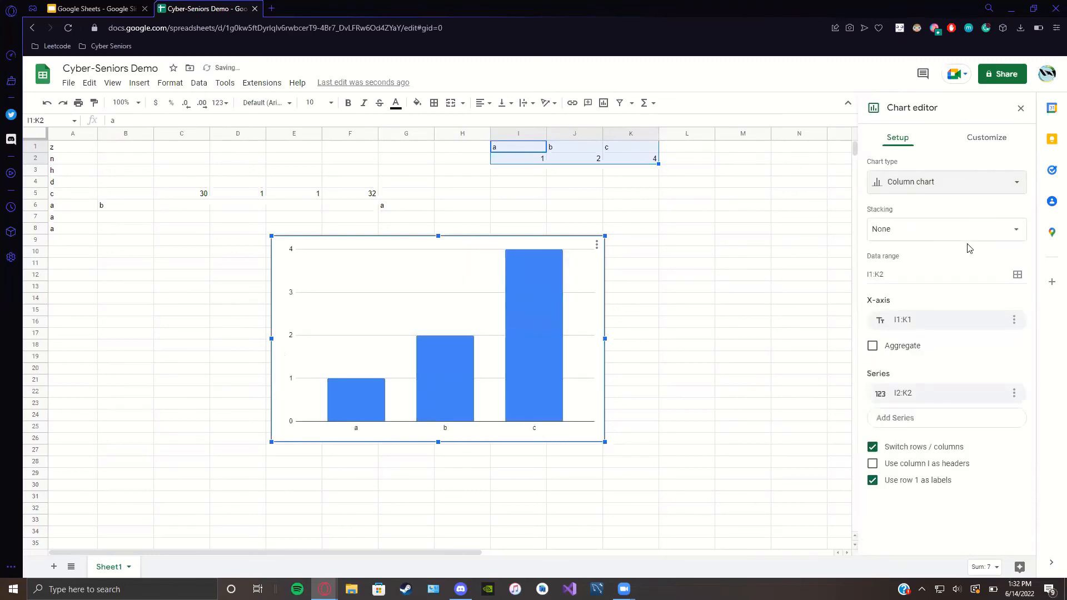
left_click(941, 184)
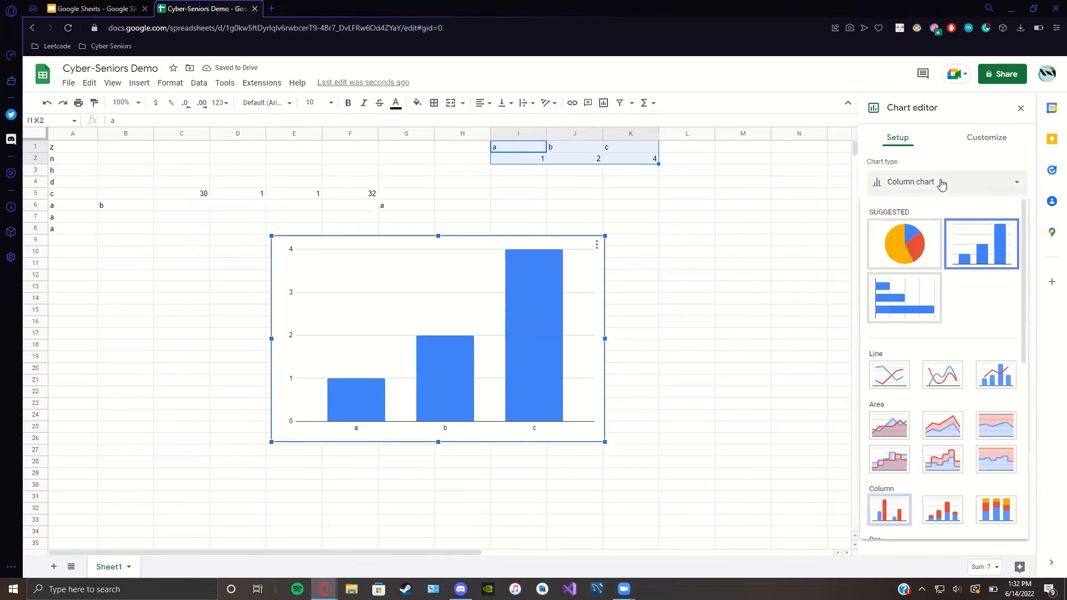
left_click(913, 310)
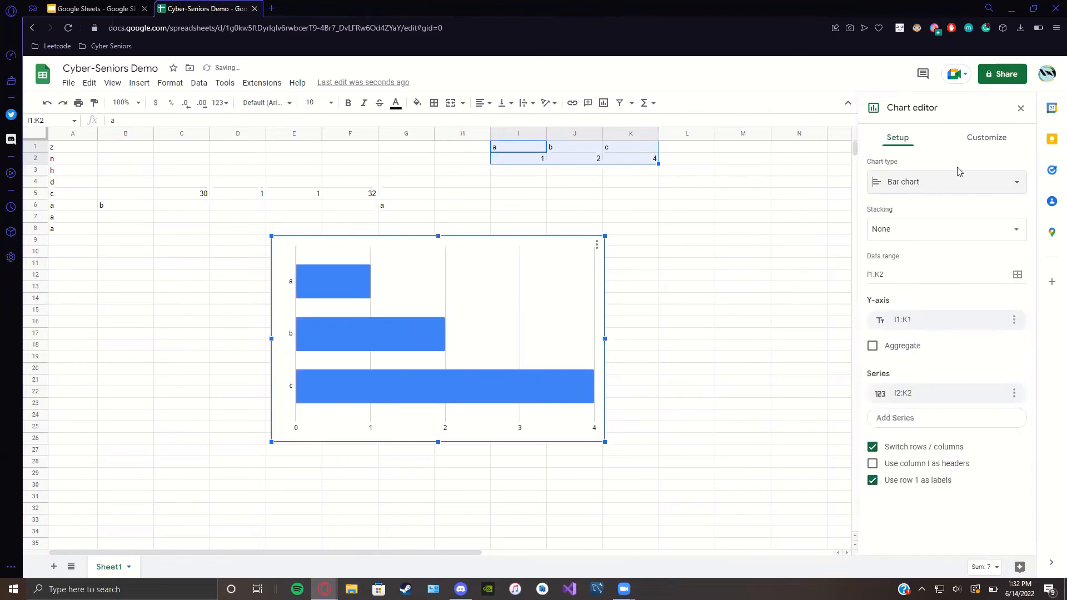
Step: Browse the full list of chart types in the Chart editor
left_click(957, 186)
scroll(892, 334, "down", 1)
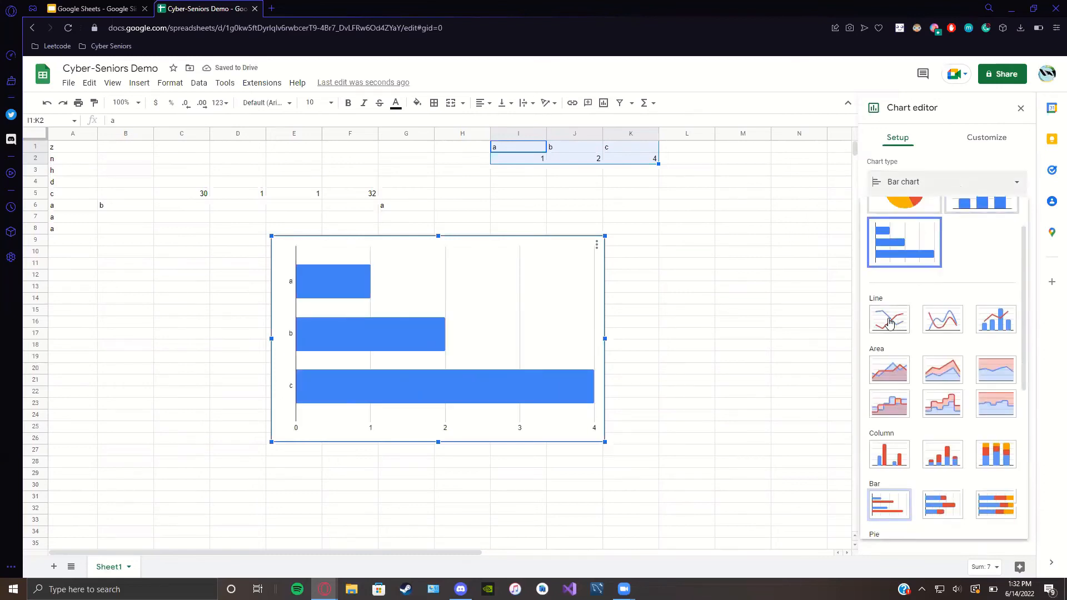
scroll(890, 322, "down", 1)
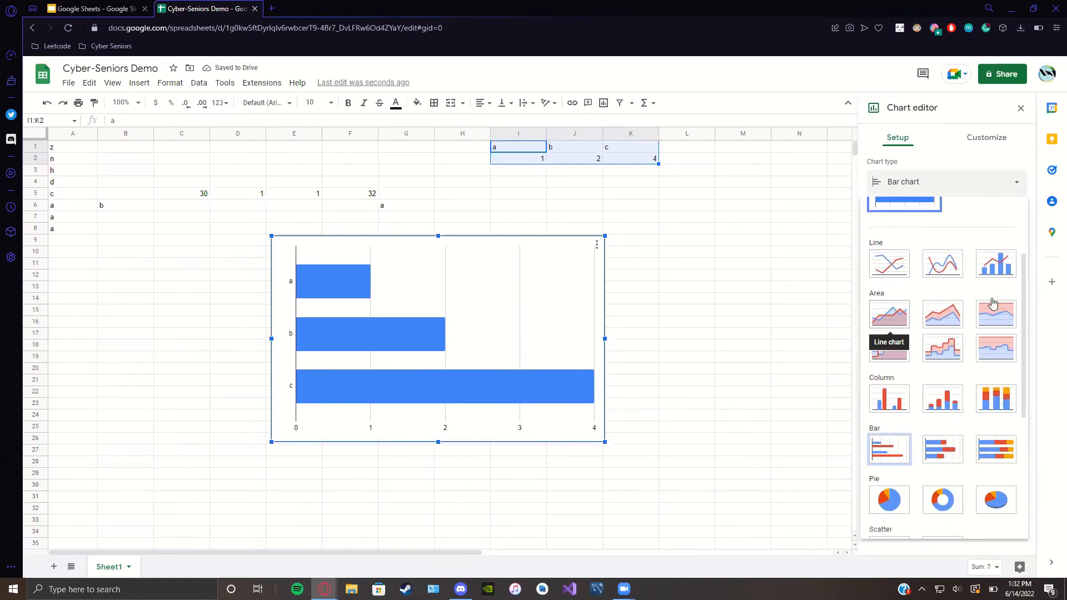
scroll(902, 423, "down", 1)
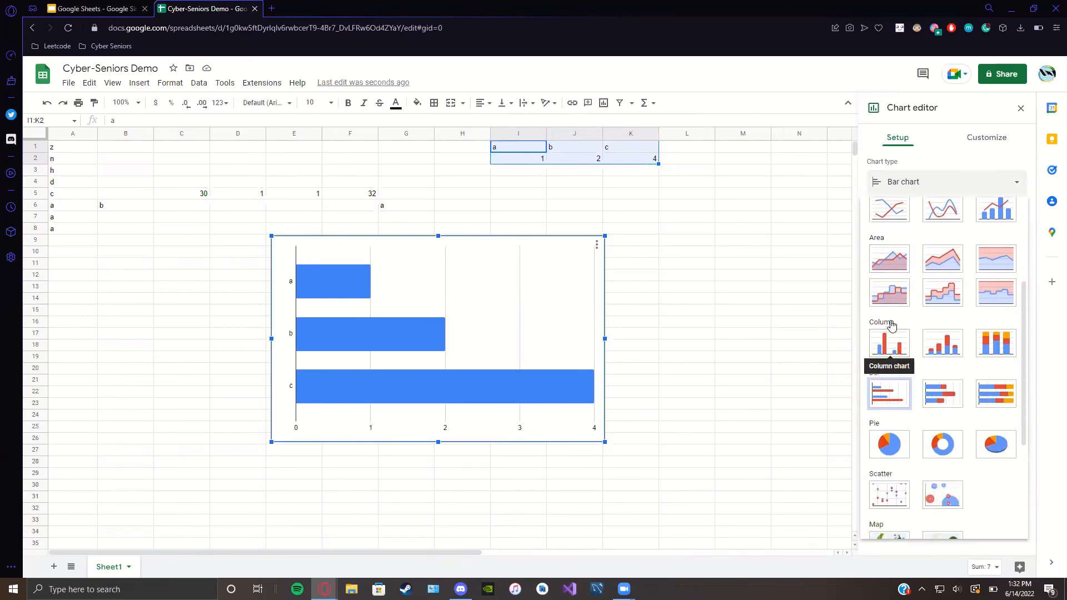
scroll(892, 328, "down", 2)
scroll(887, 385, "down", 1)
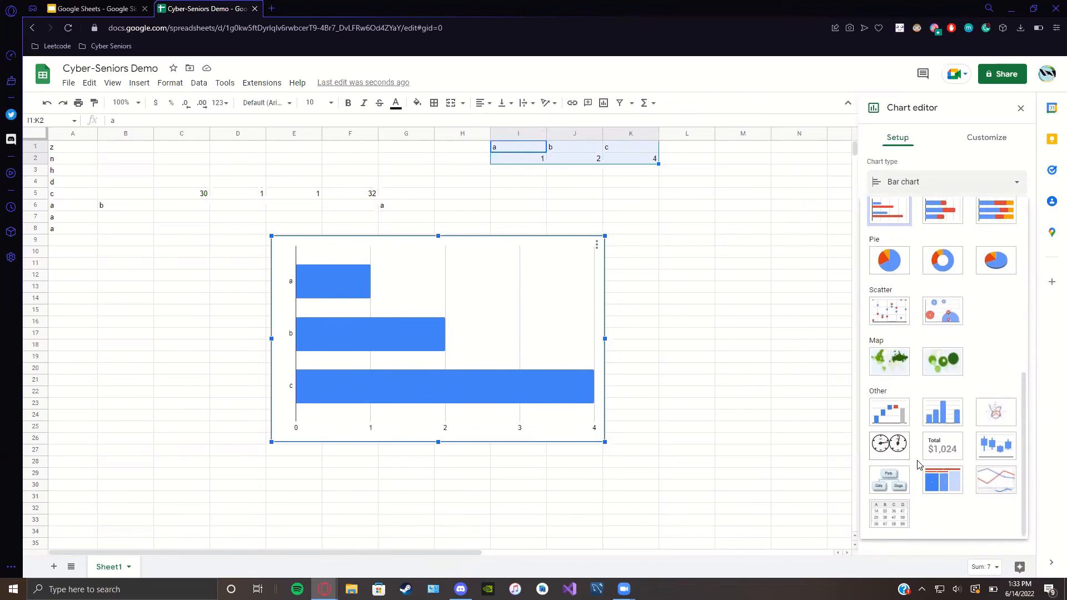
scroll(919, 464, "up", 6)
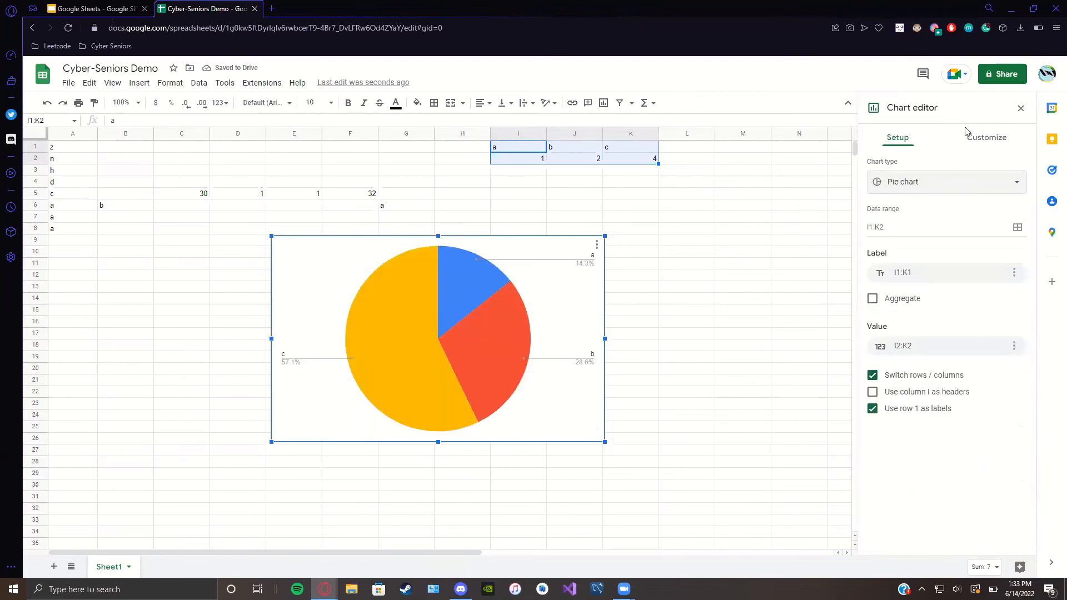
Step: Expand the Chart style, Pie chart, Pie slice, Chart & axis titles and Legend sections under Customize
left_click(978, 142)
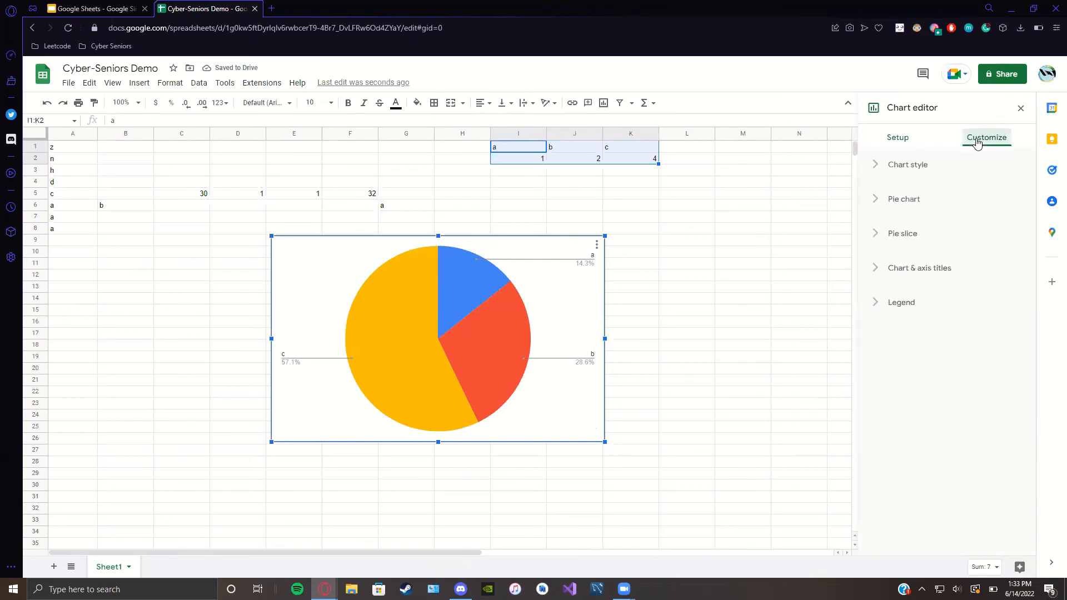
left_click(877, 165)
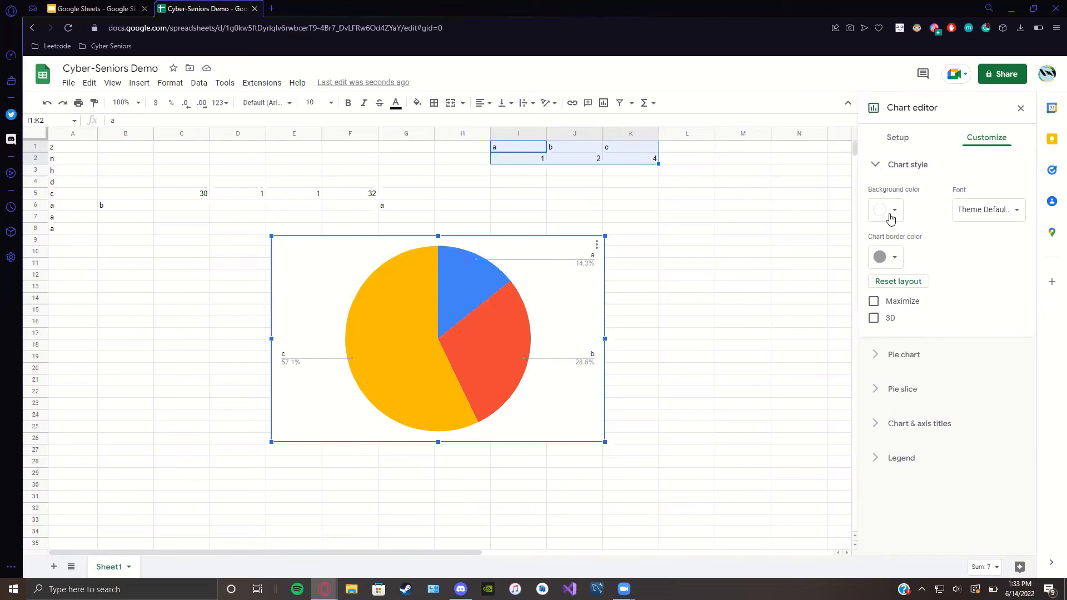
left_click(886, 354)
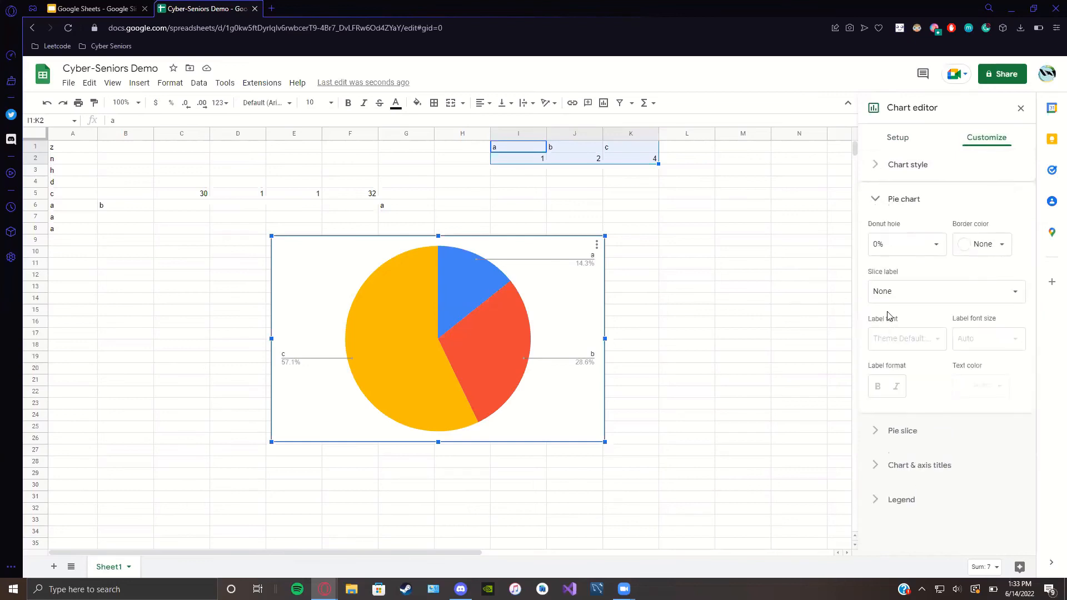
left_click(876, 431)
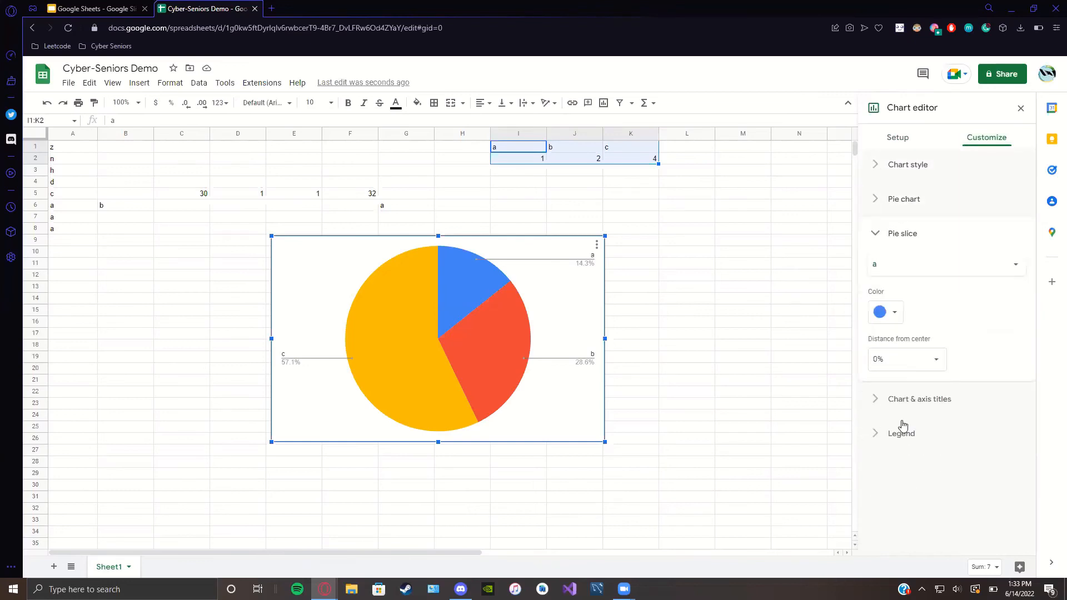
left_click(901, 400)
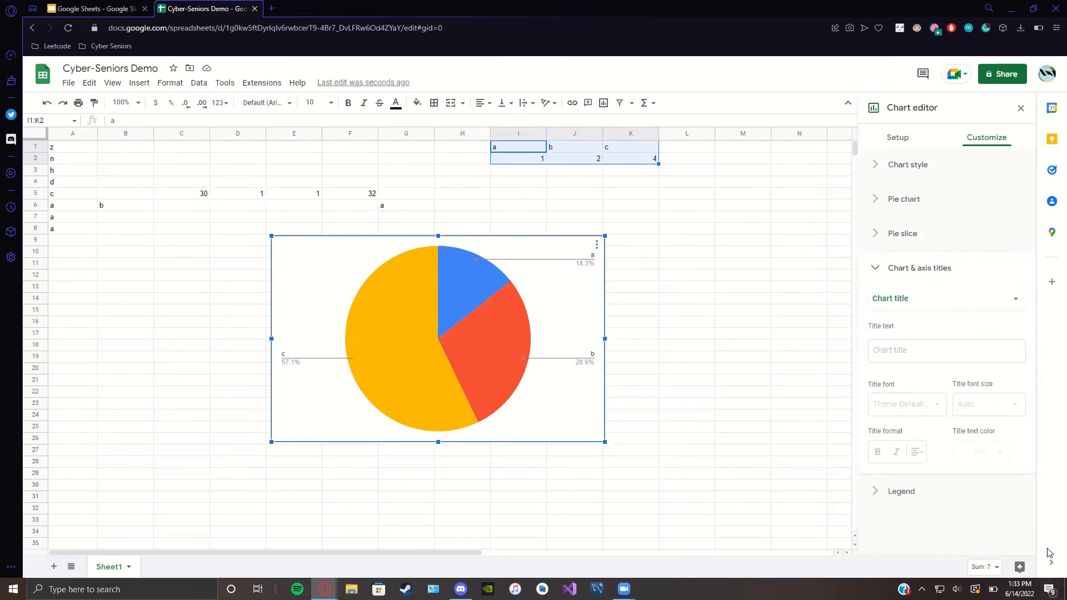
left_click(905, 493)
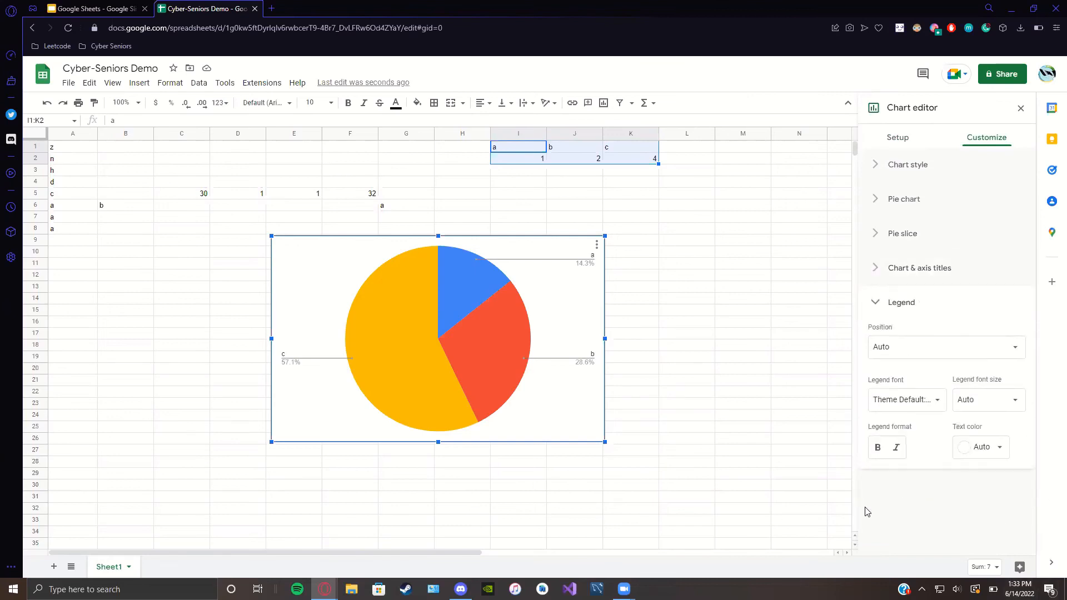
Step: Try legend positions Top and None, then undo back to Auto
left_click(932, 354)
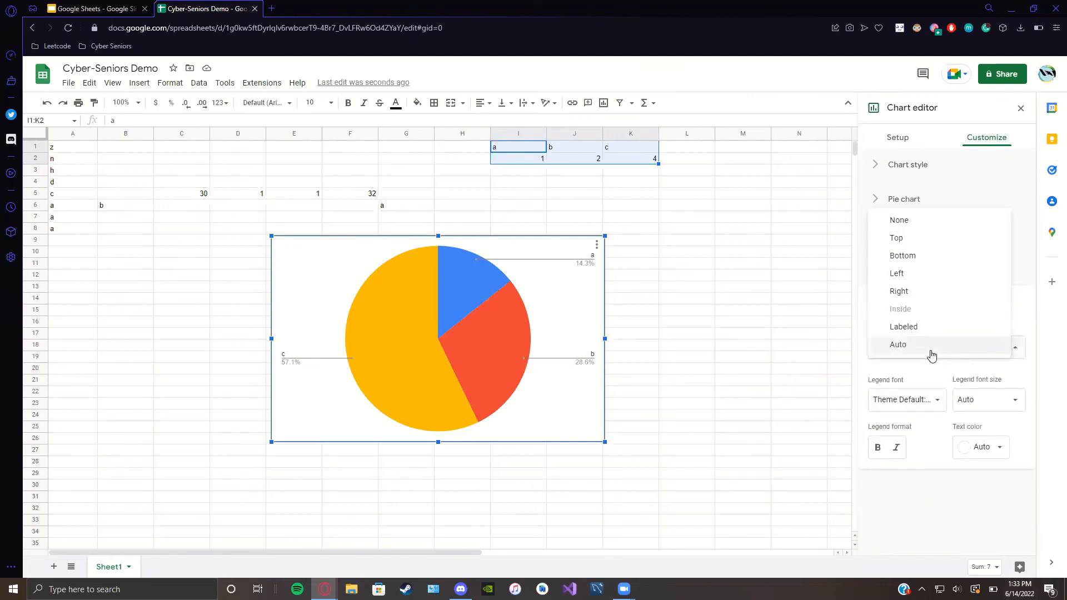
left_click(909, 245)
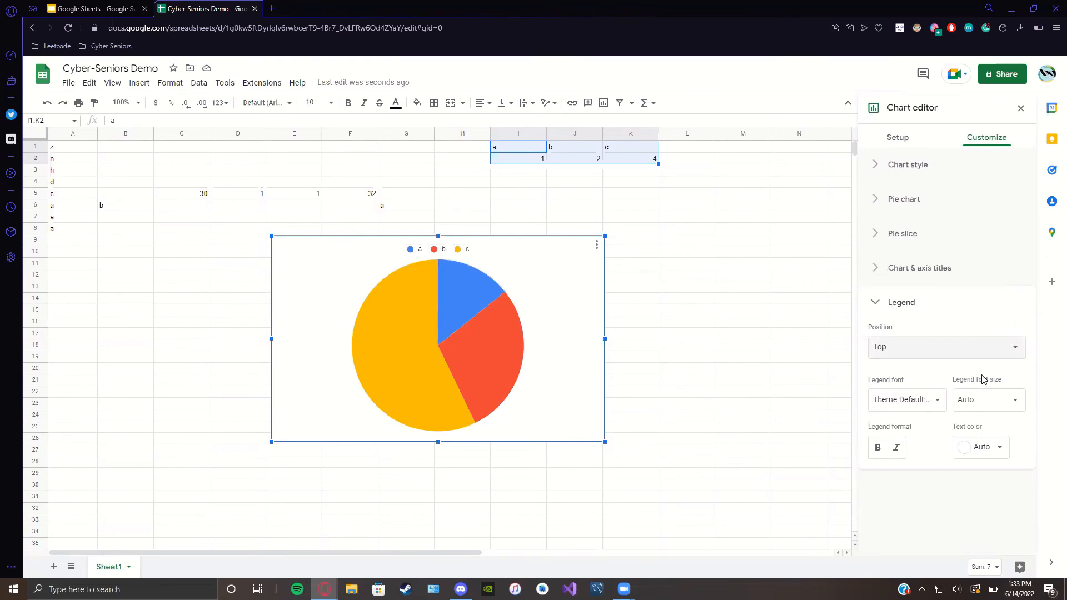
left_click(958, 349)
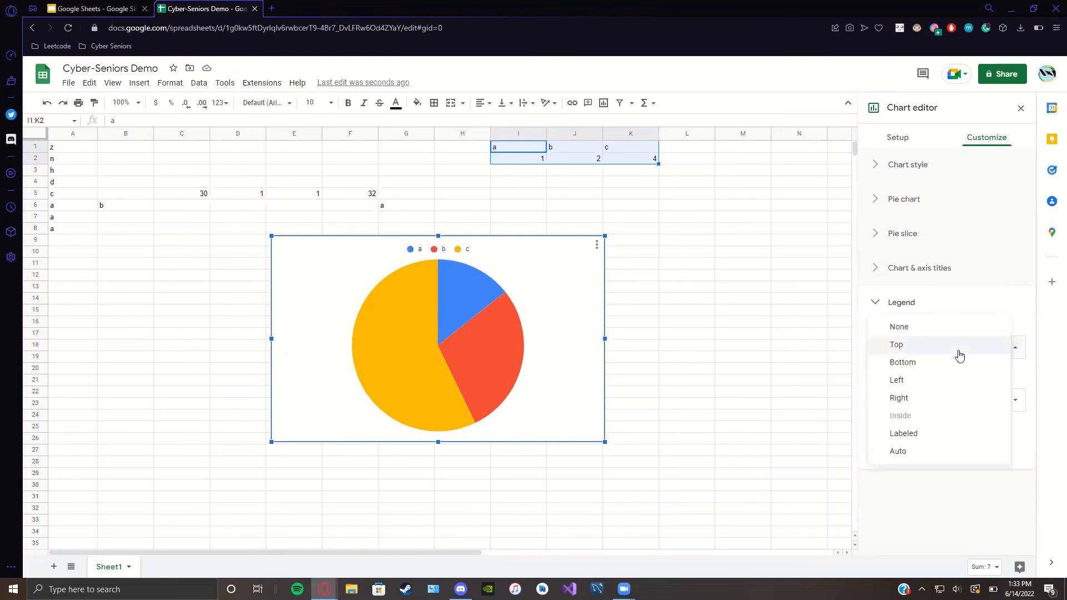
left_click(903, 334)
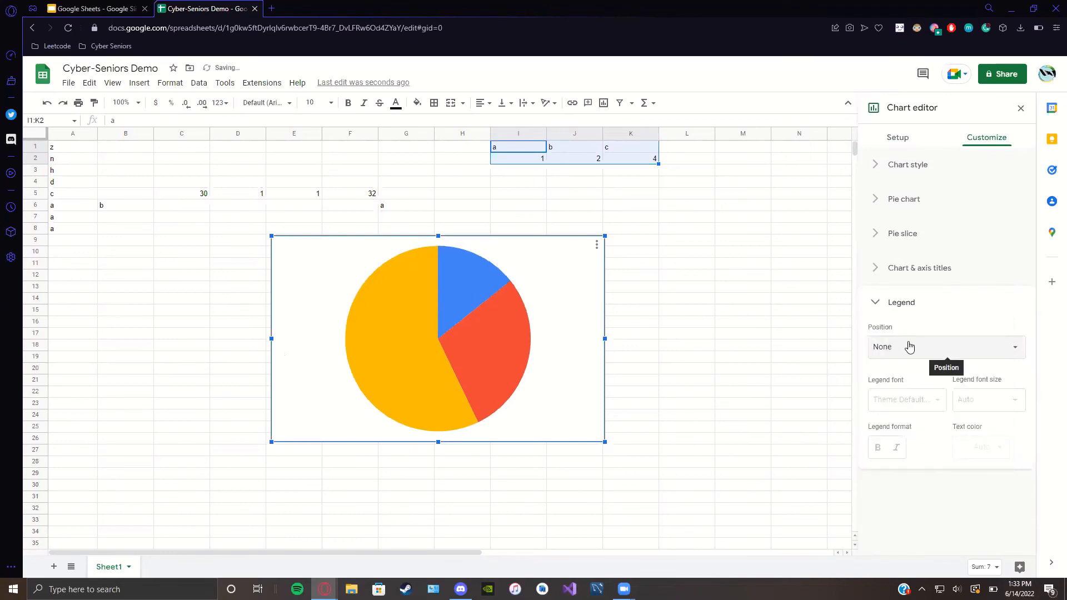
left_click(908, 347)
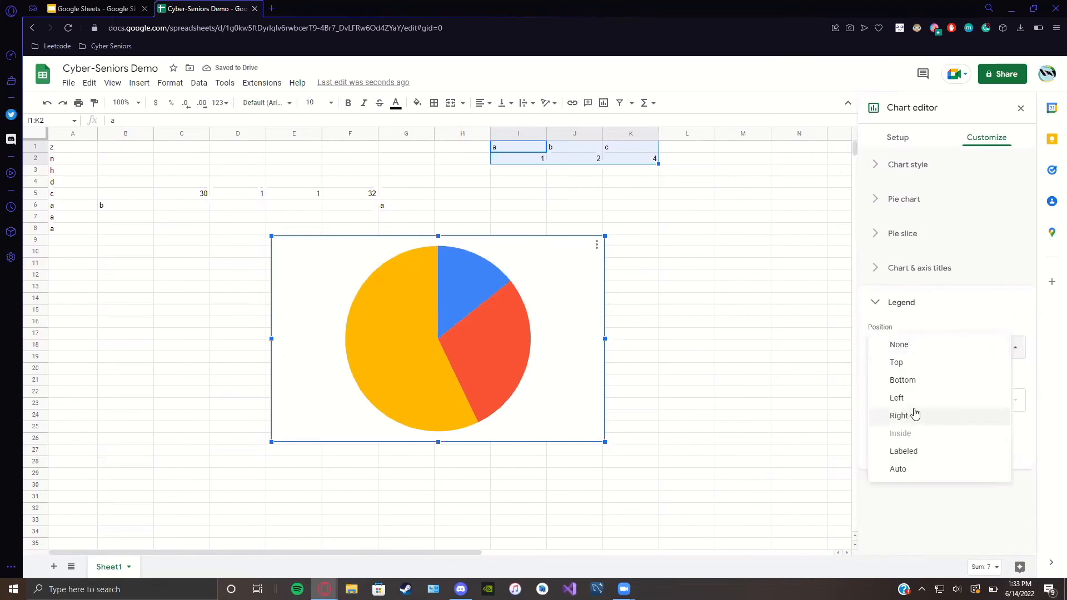
key("ctrl+z")
key("ctrl+z")
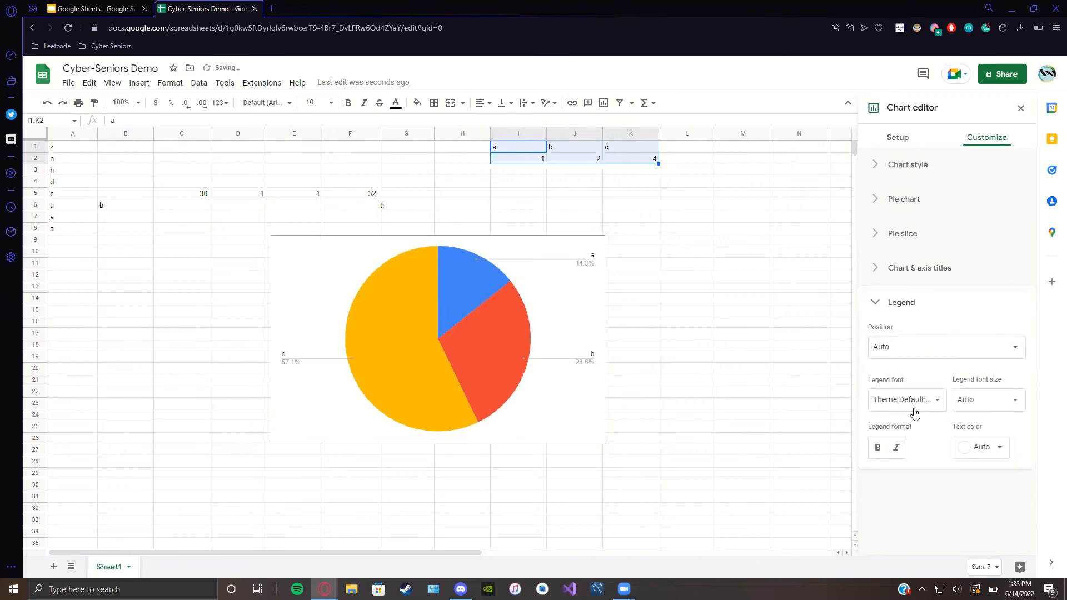
left_click(888, 269)
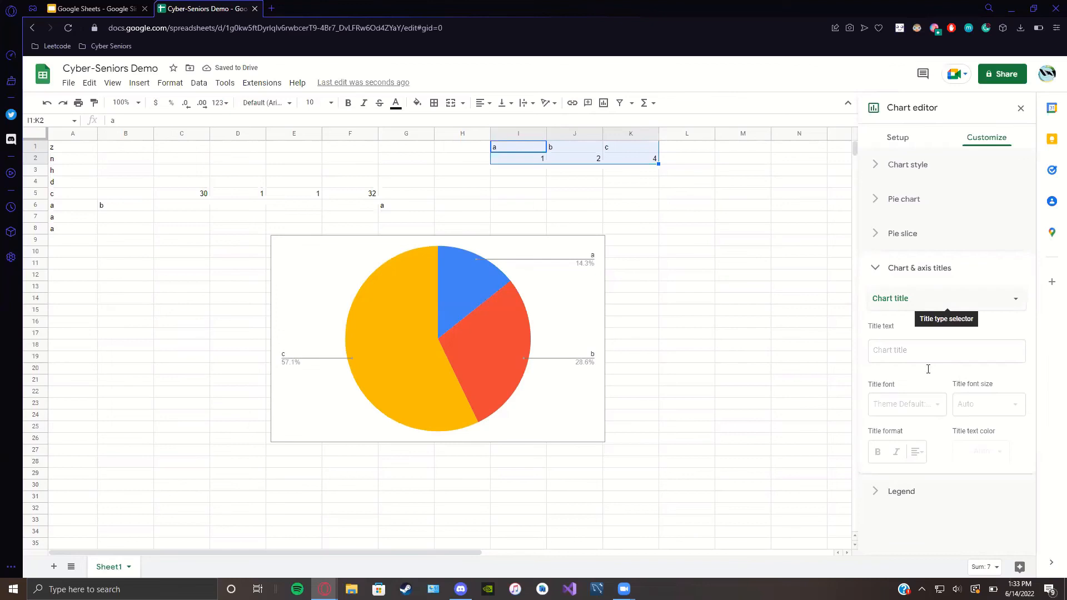
Step: Type 'Cyber-Seniors Demo' into the chart Title text box
left_click(912, 359)
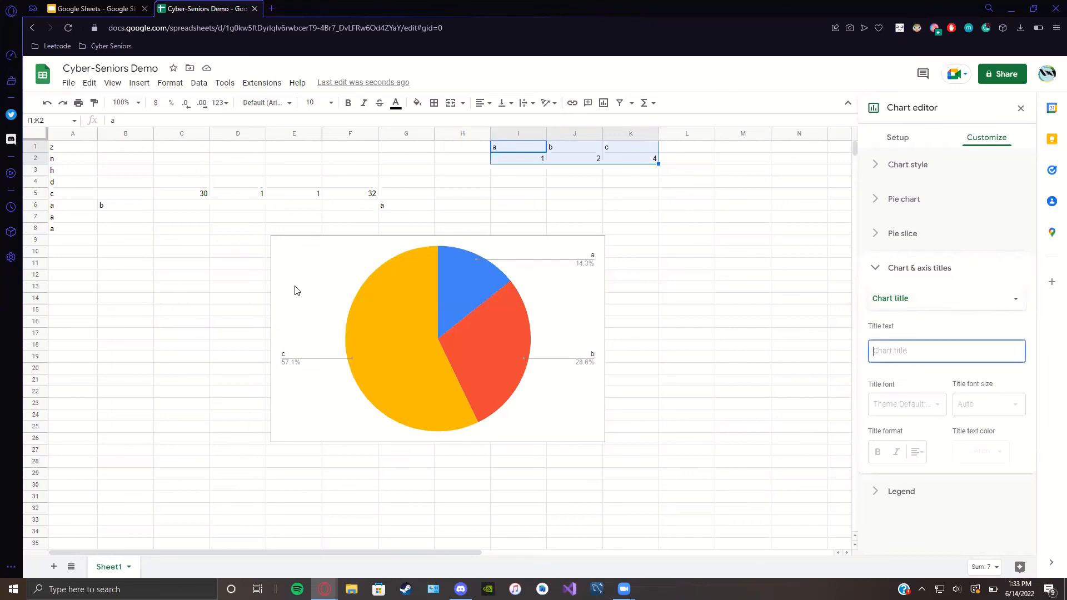
type("Cyber")
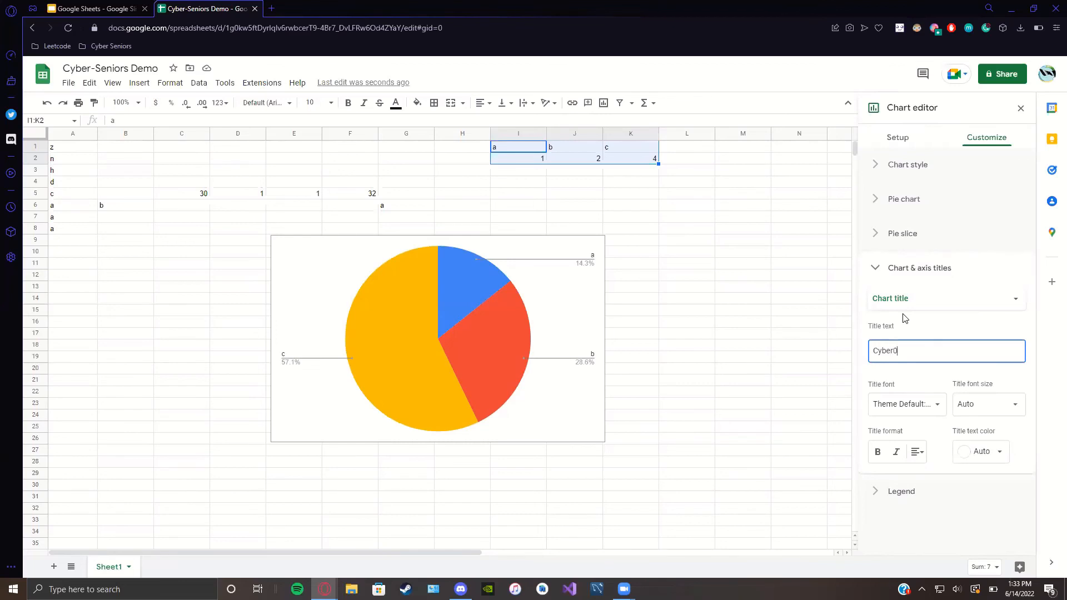
type("-Seniors De")
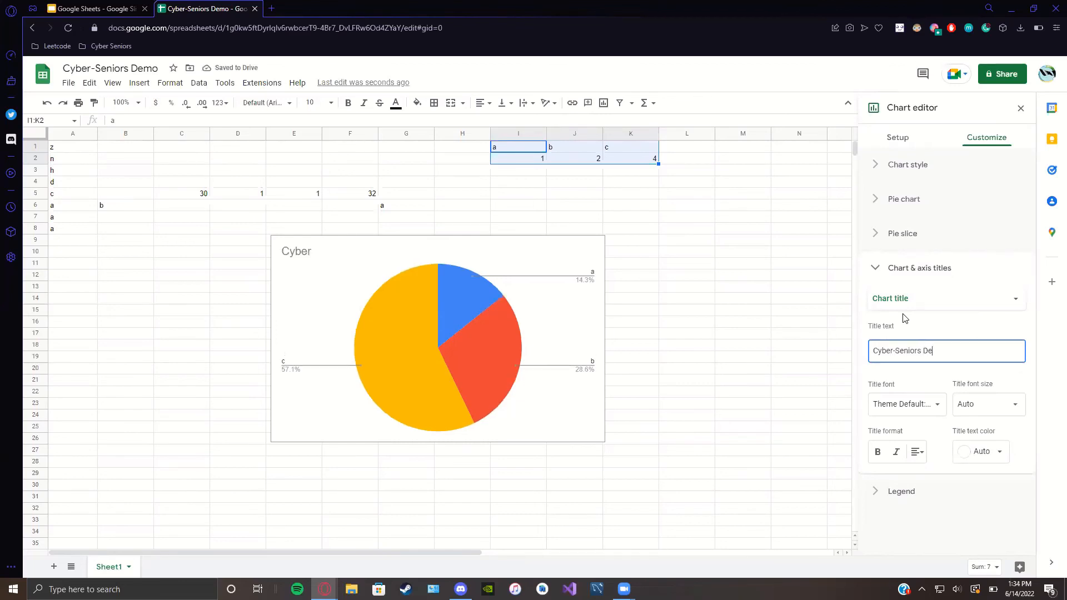
type("mo")
Step: Choose Comic Sans MS from the title font list
left_click(896, 411)
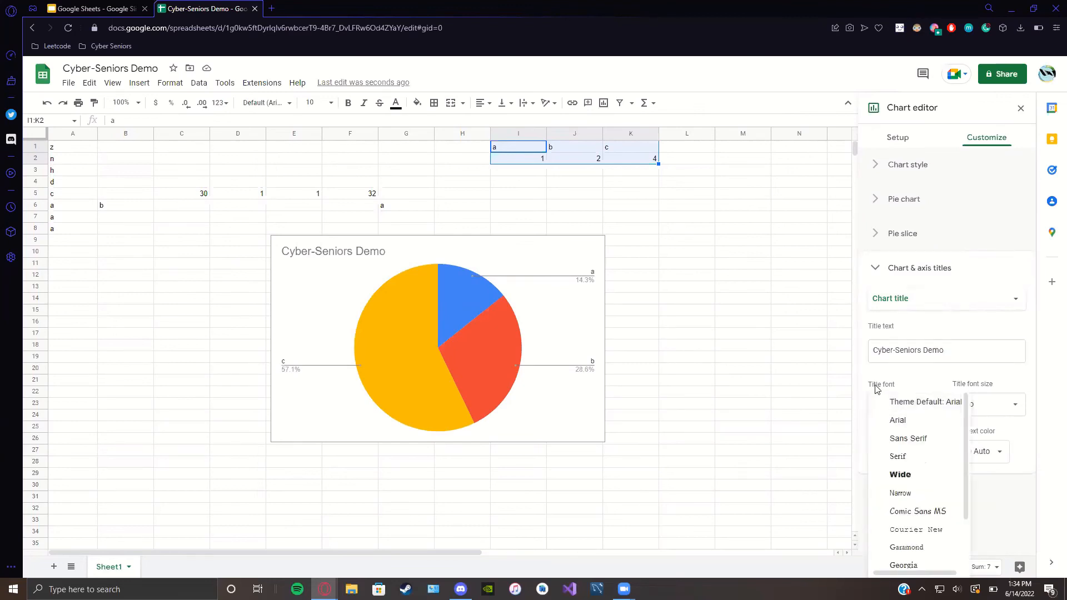
scroll(927, 444, "down", 2)
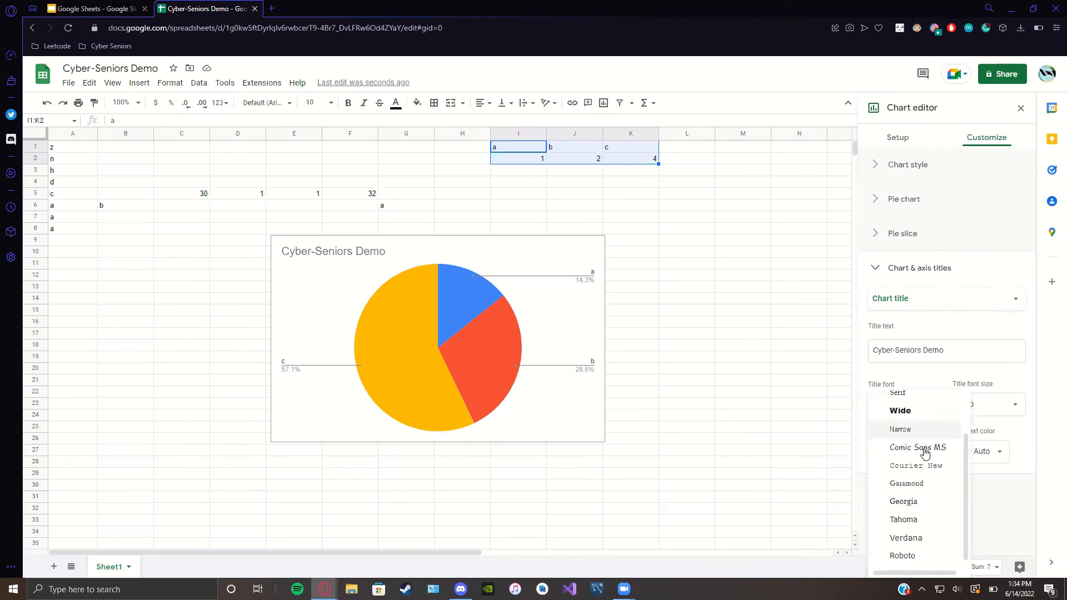
scroll(918, 459, "up", 2)
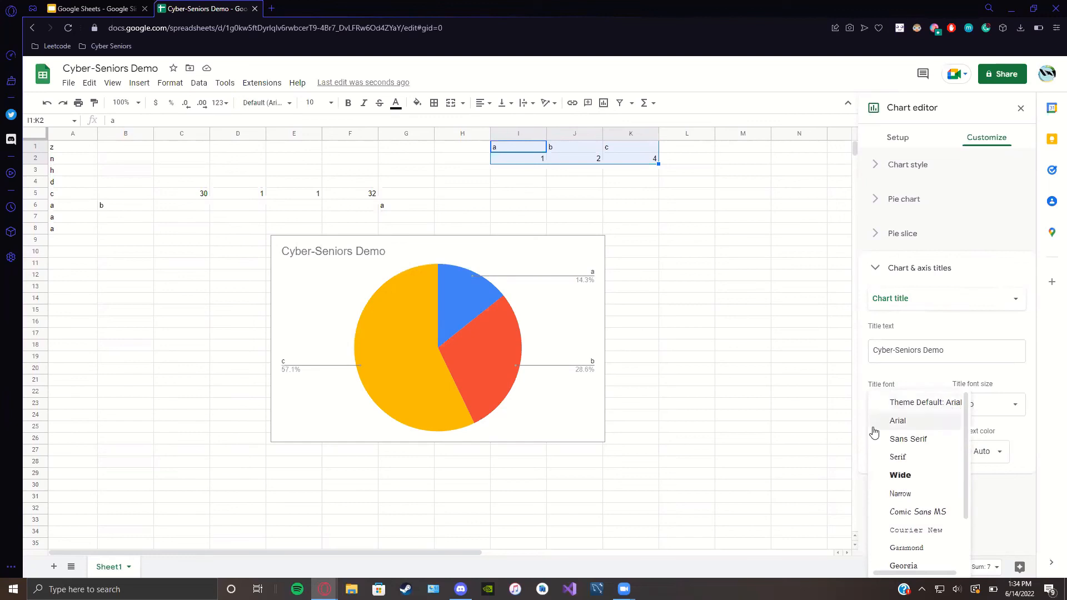
scroll(874, 432, "down", 2)
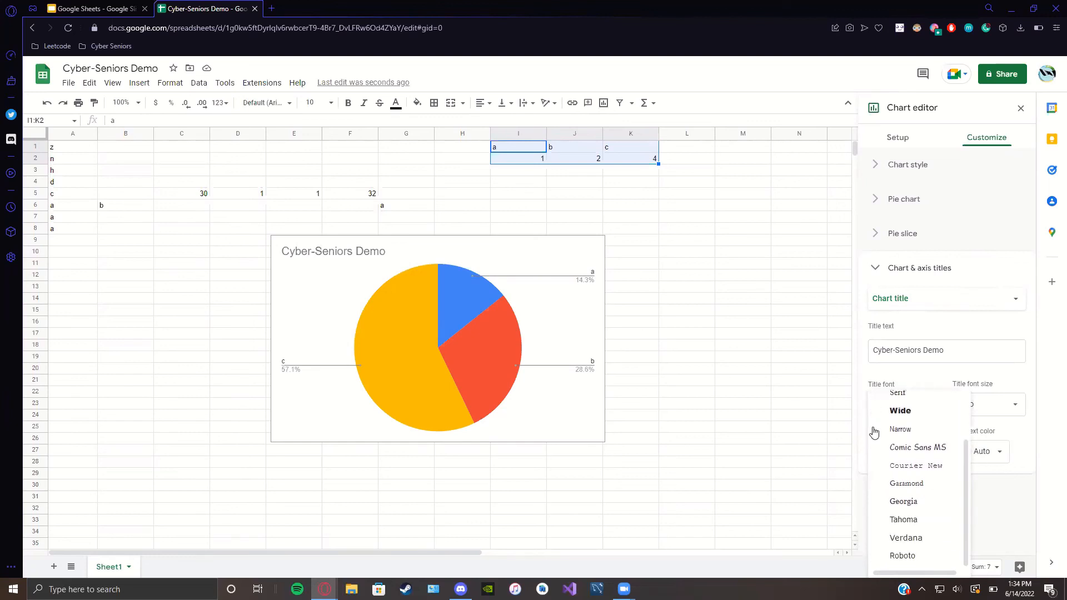
left_click(915, 450)
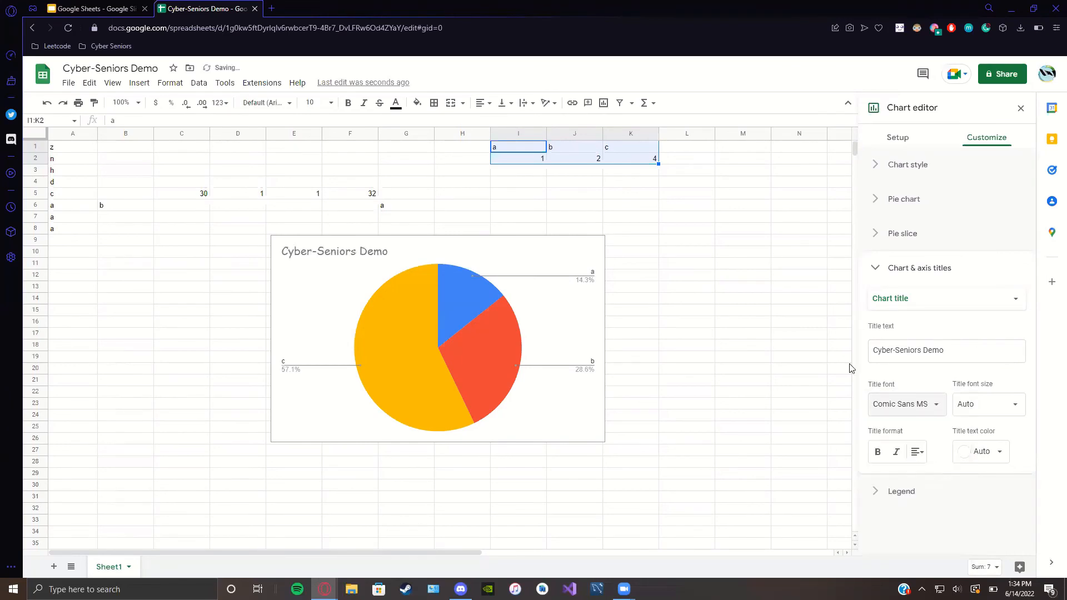
Step: Set the title to size 30 and centre alignment, leaving bold and italic off
left_click(1020, 410)
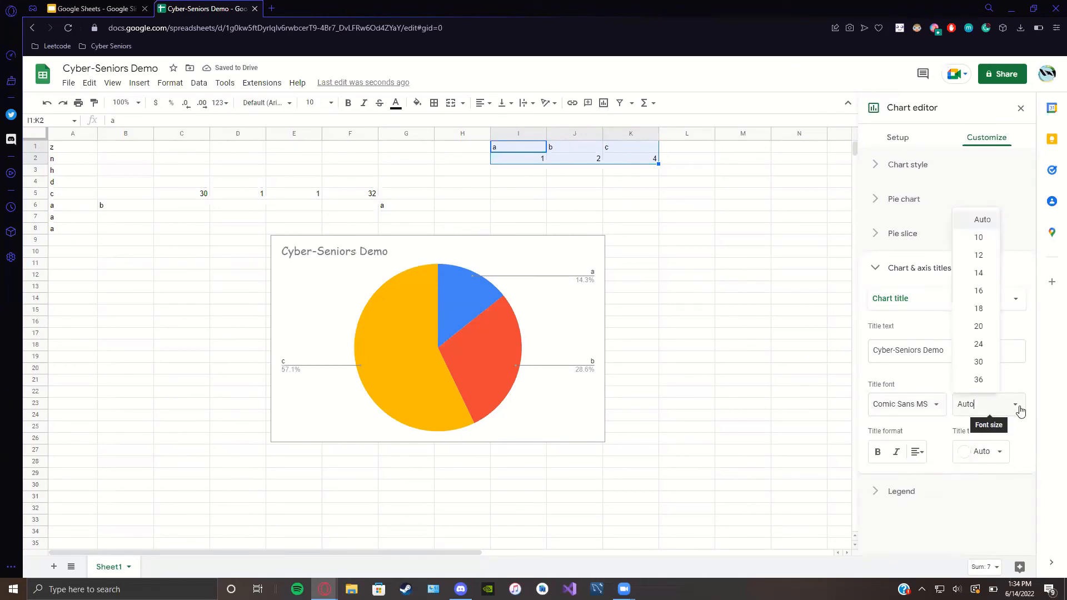
left_click(984, 368)
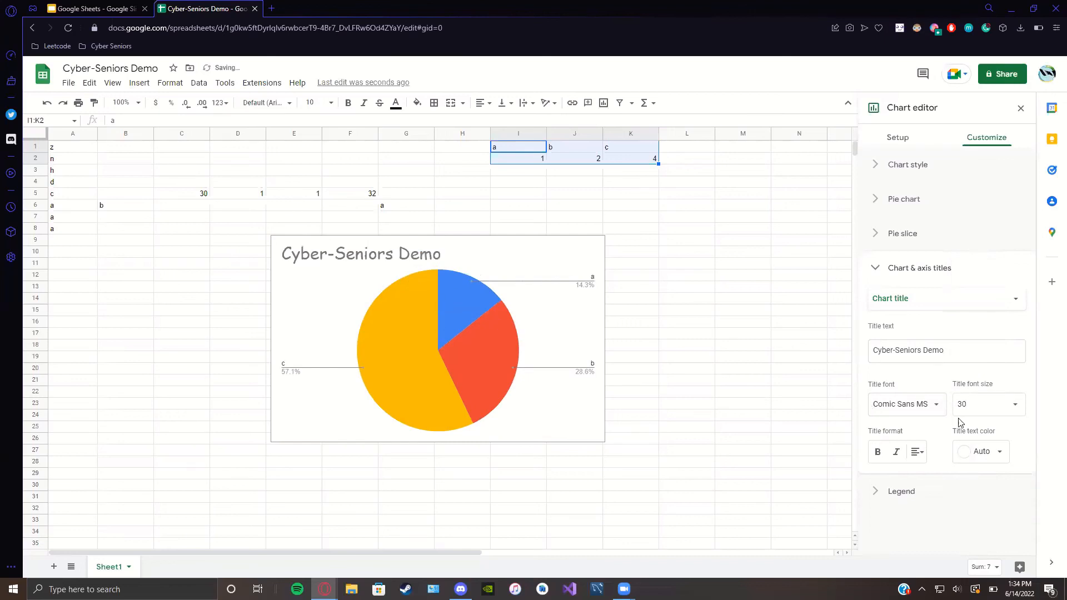
left_click(879, 453)
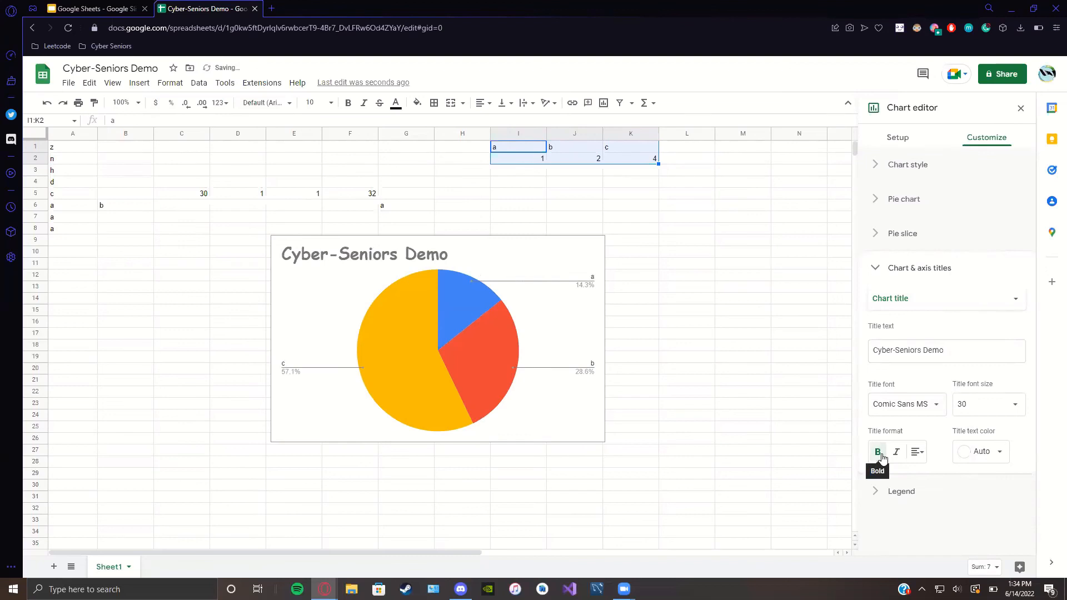
left_click(882, 456)
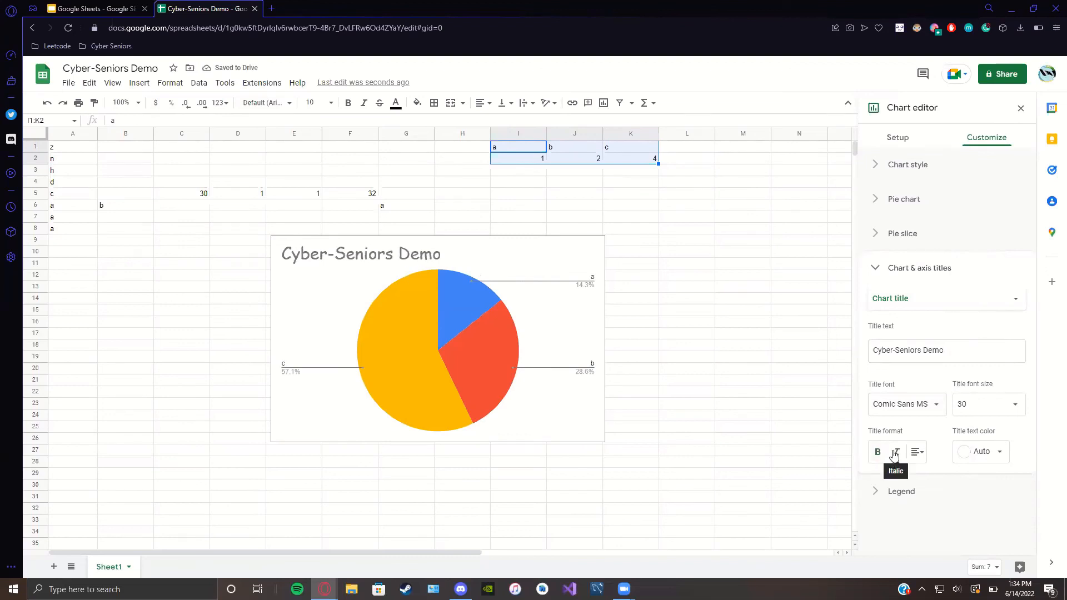
left_click(898, 457)
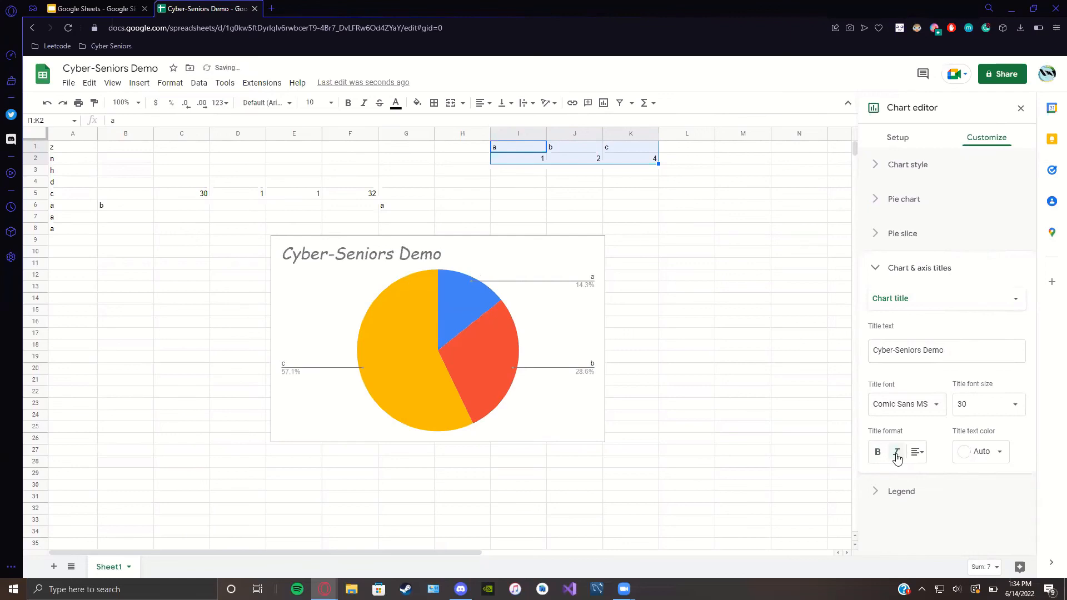
left_click(897, 457)
left_click(918, 452)
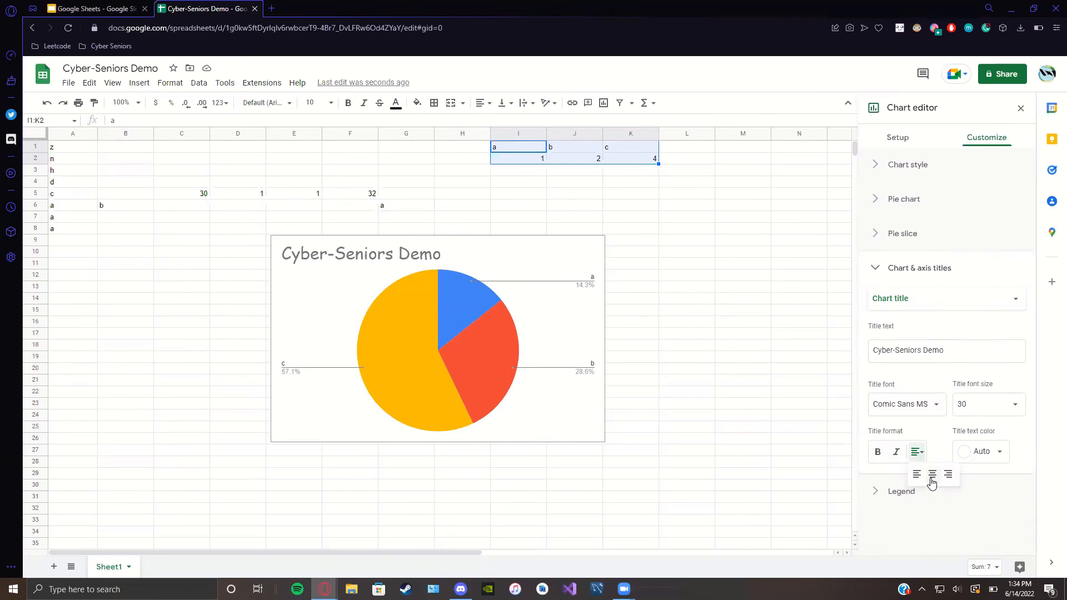
left_click(933, 475)
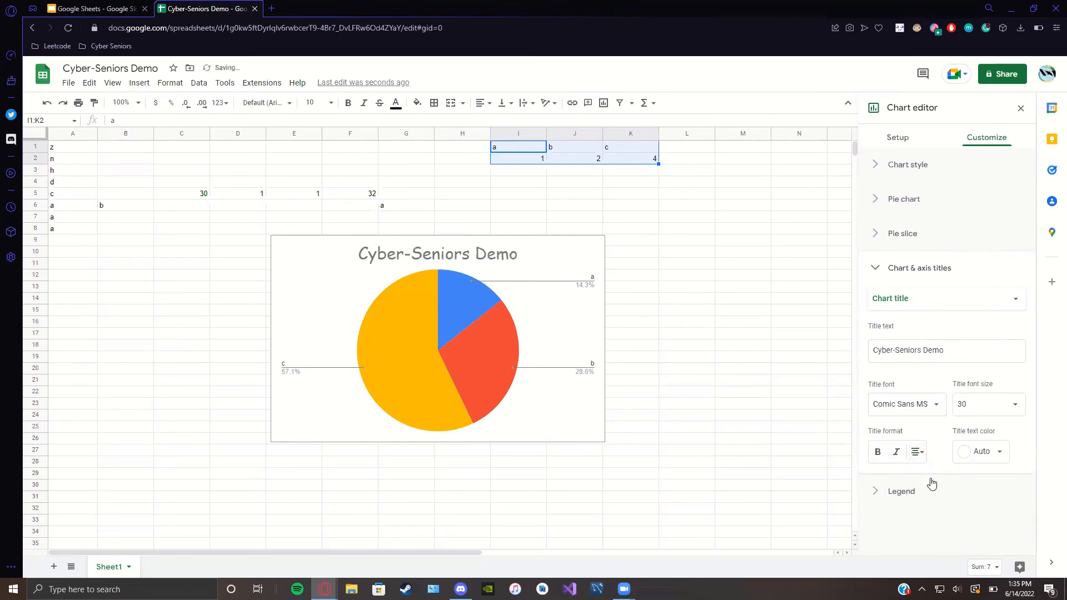
Step: Colour the title dark yellow 1, then undo to restore grey, left-aligned text
left_click(981, 457)
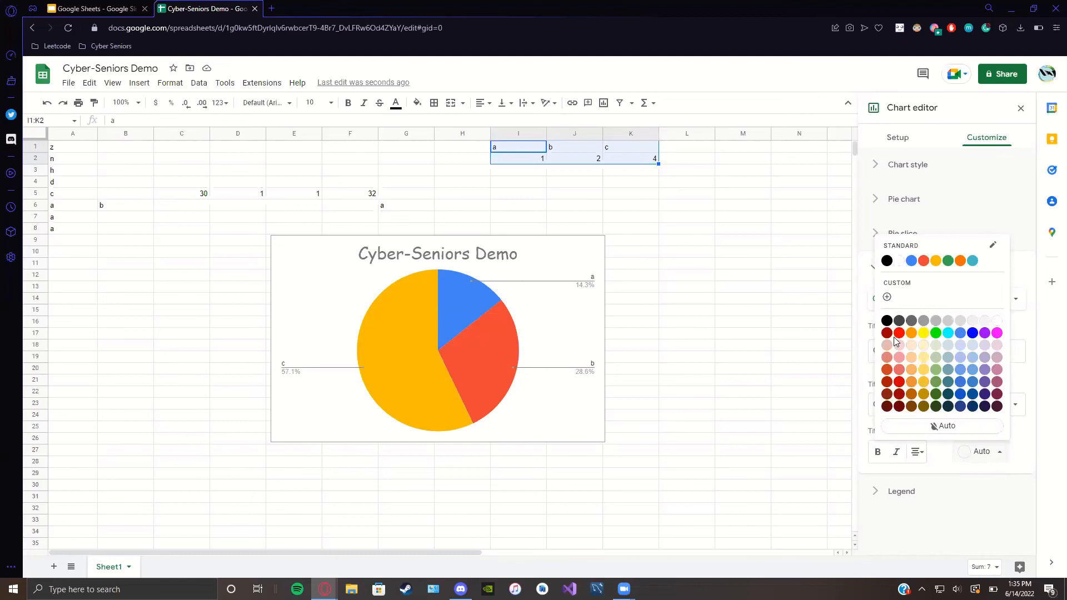
left_click(925, 383)
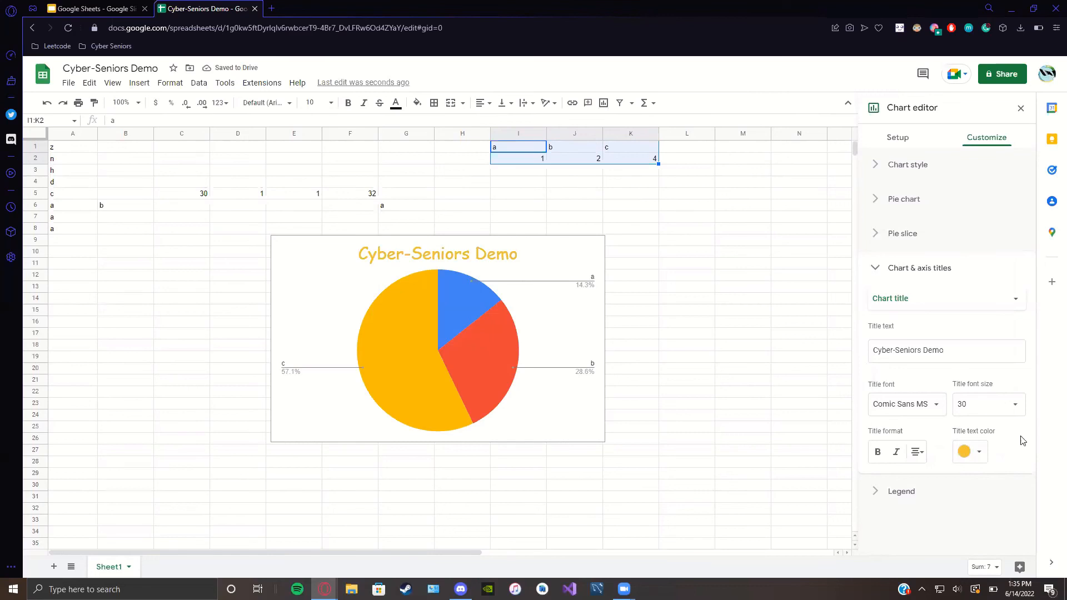
key("ctrl+z")
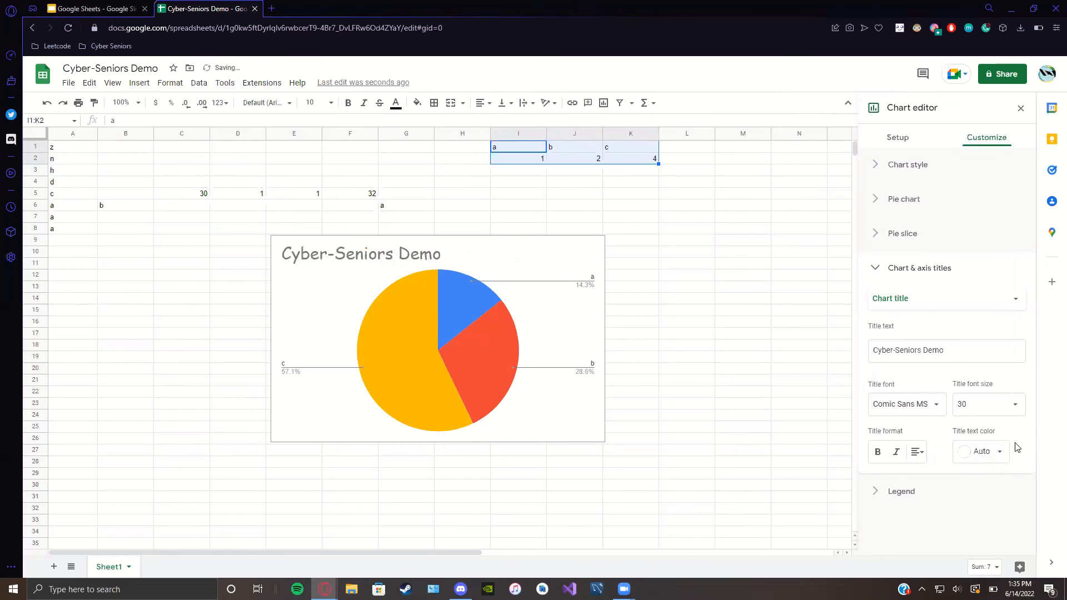
Step: Close the chart editor and insert a fresh chart of the a/b/c data
left_click(1021, 108)
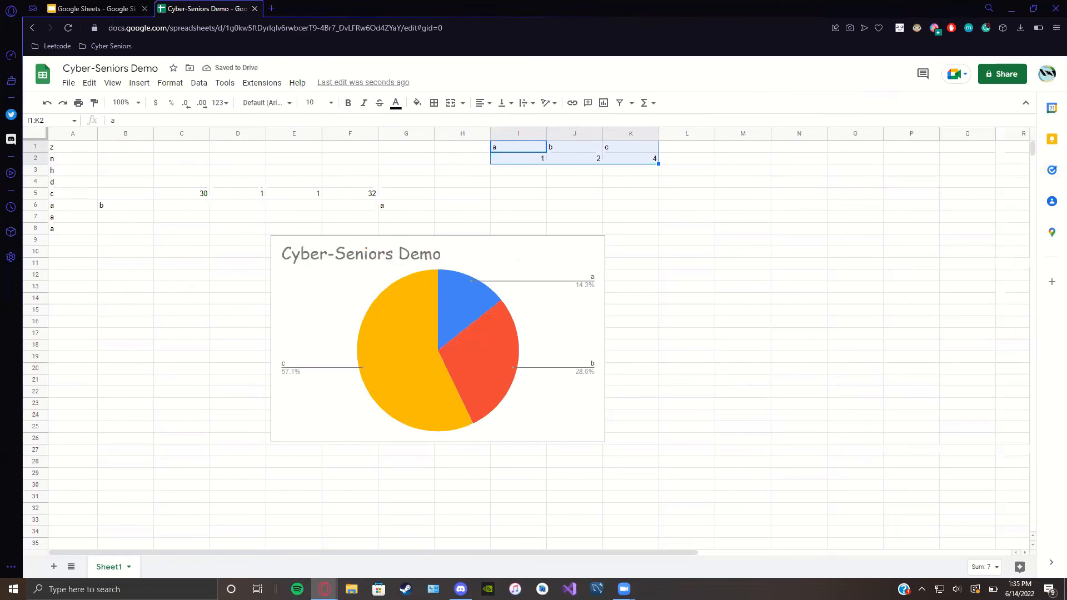
left_click(137, 83)
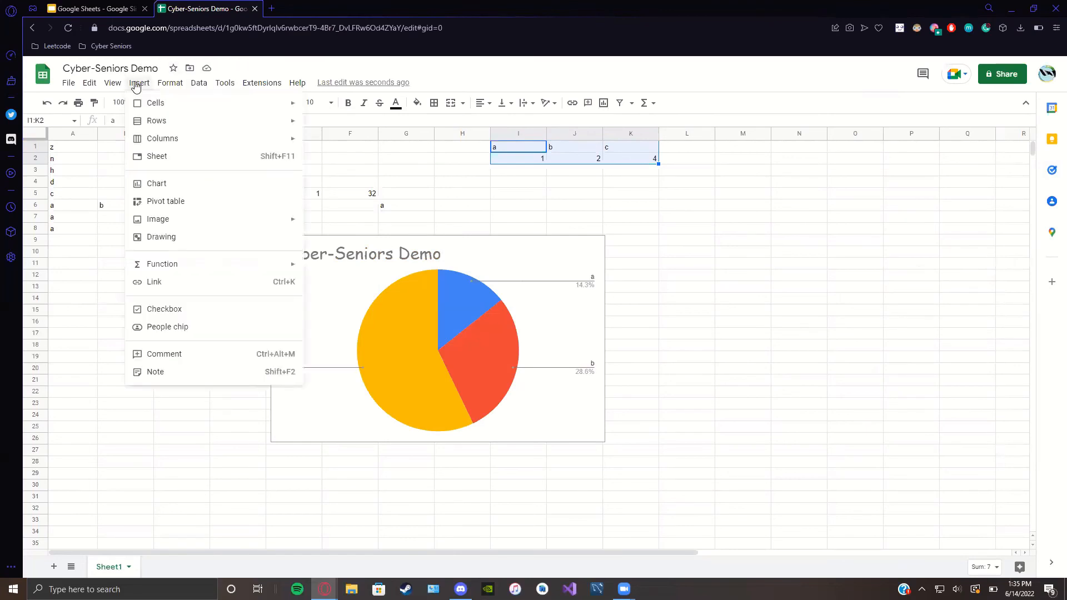
left_click(158, 184)
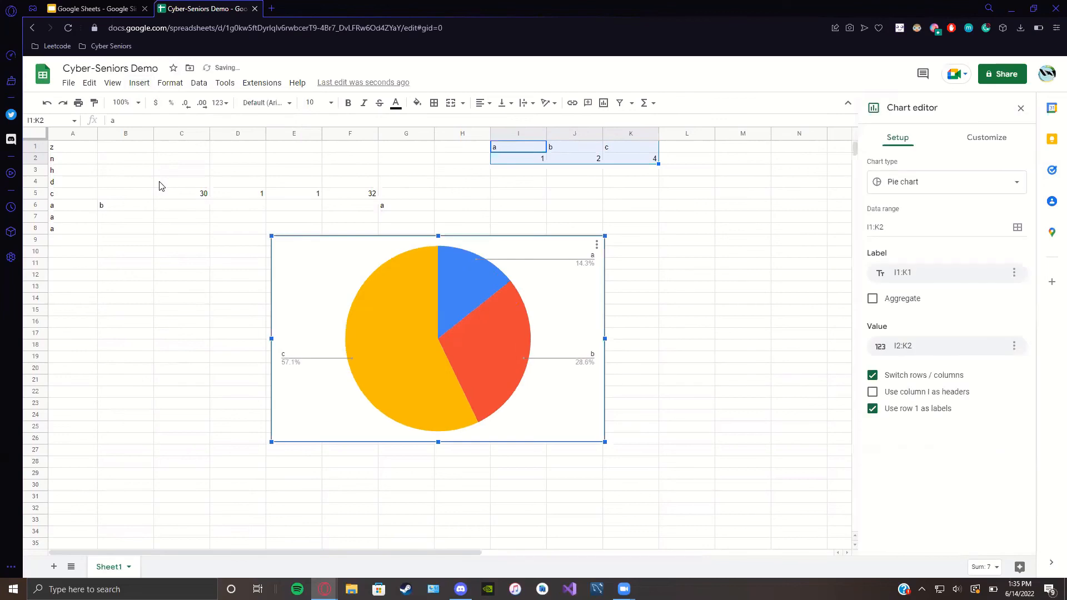
Step: Set the chart background to light grey, then back to white, and expand Pie chart settings
left_click(991, 144)
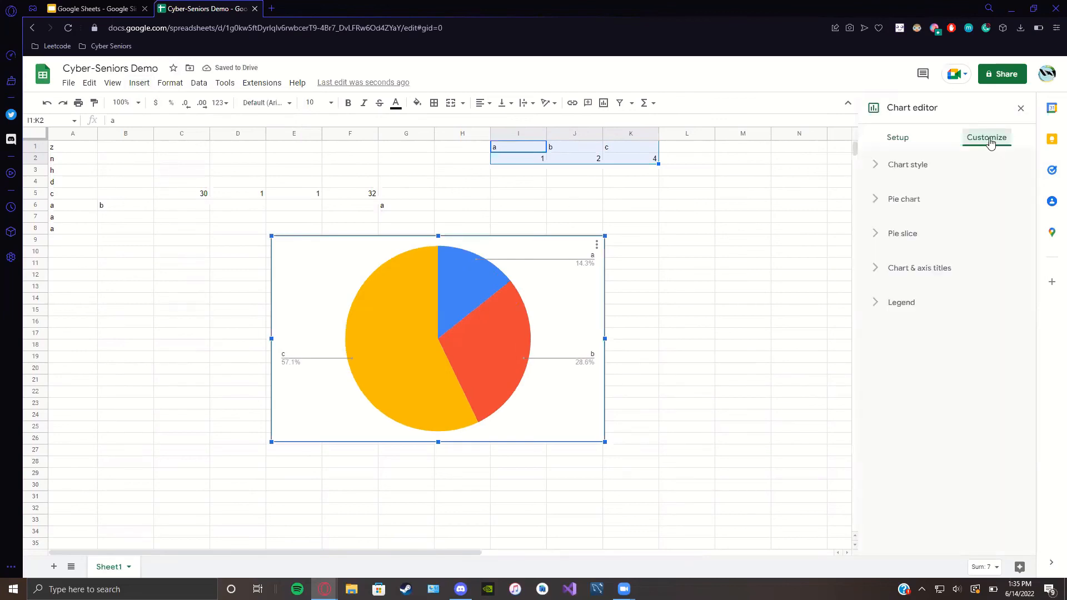
left_click(871, 168)
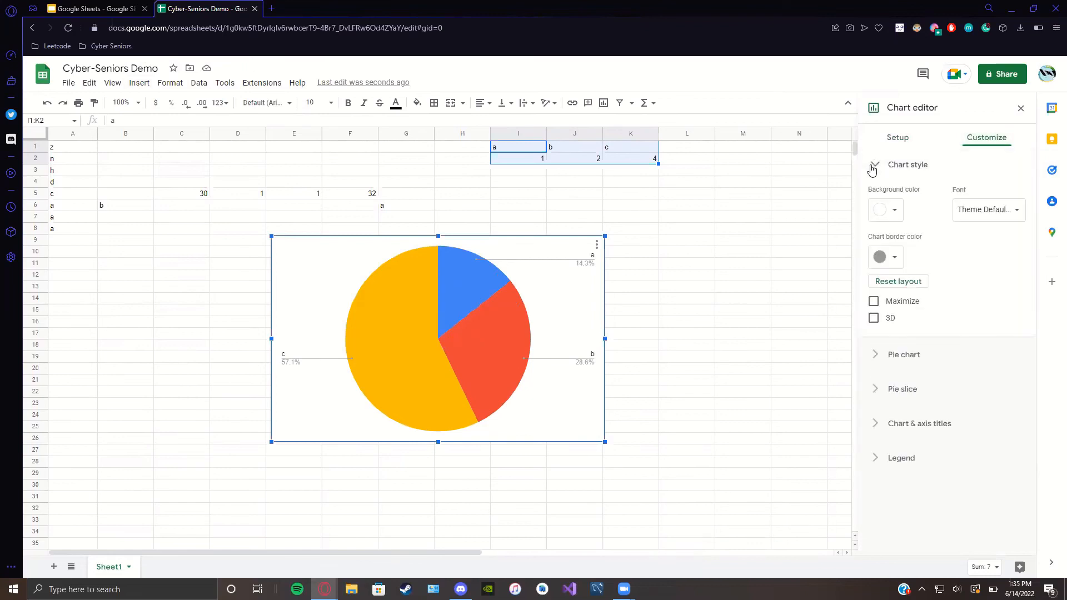
left_click(889, 222)
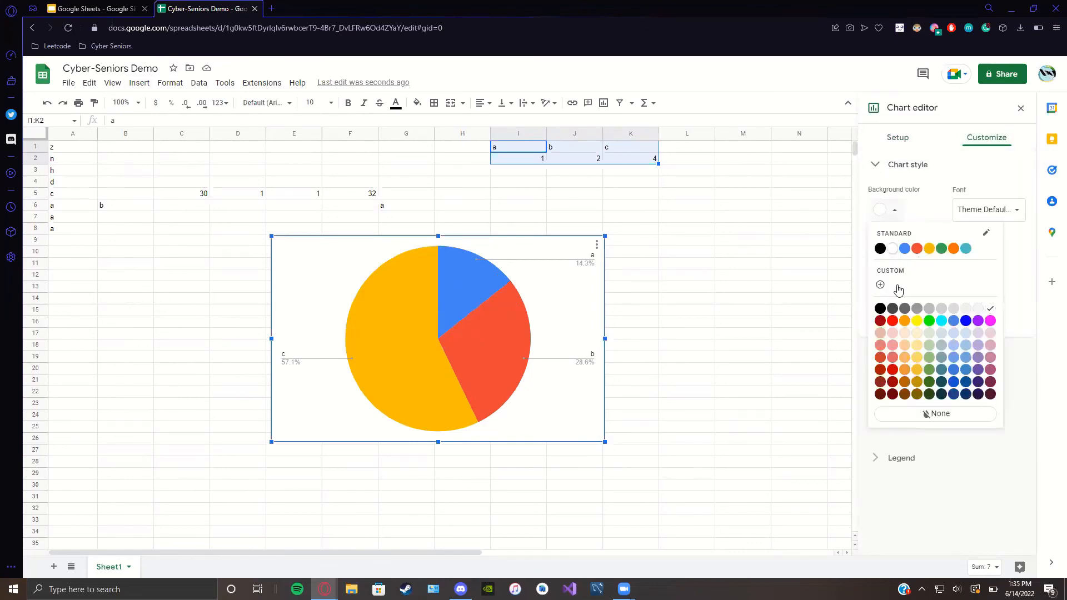
left_click(941, 309)
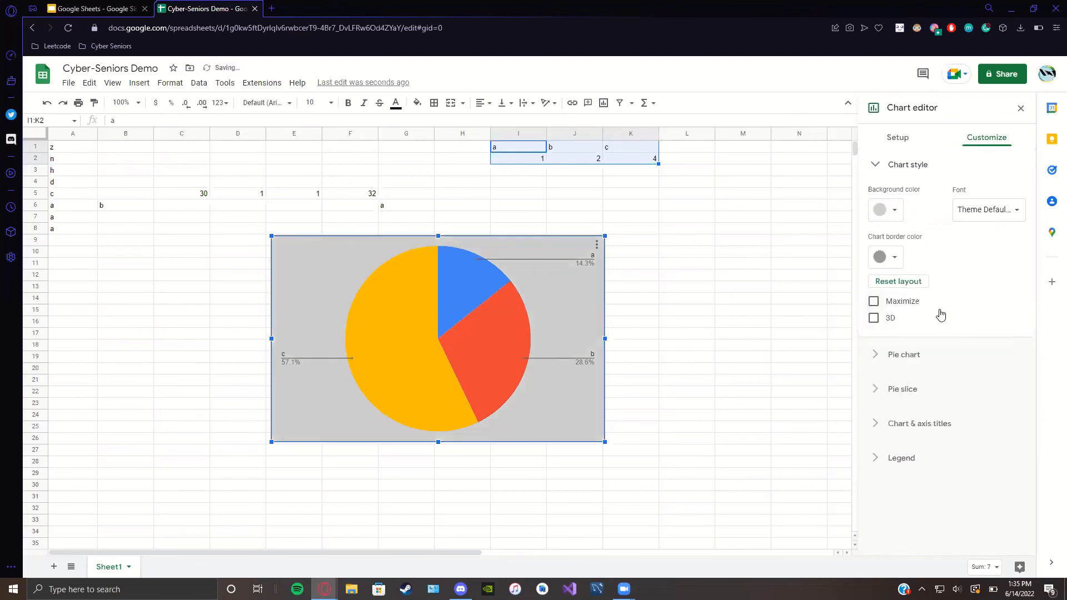
left_click(893, 214)
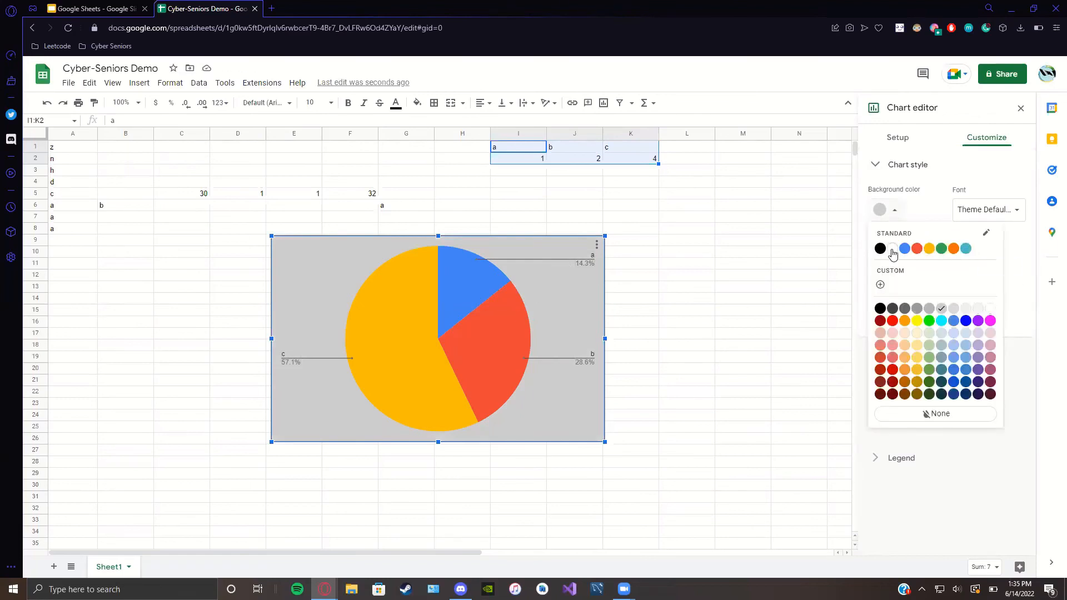
left_click(892, 249)
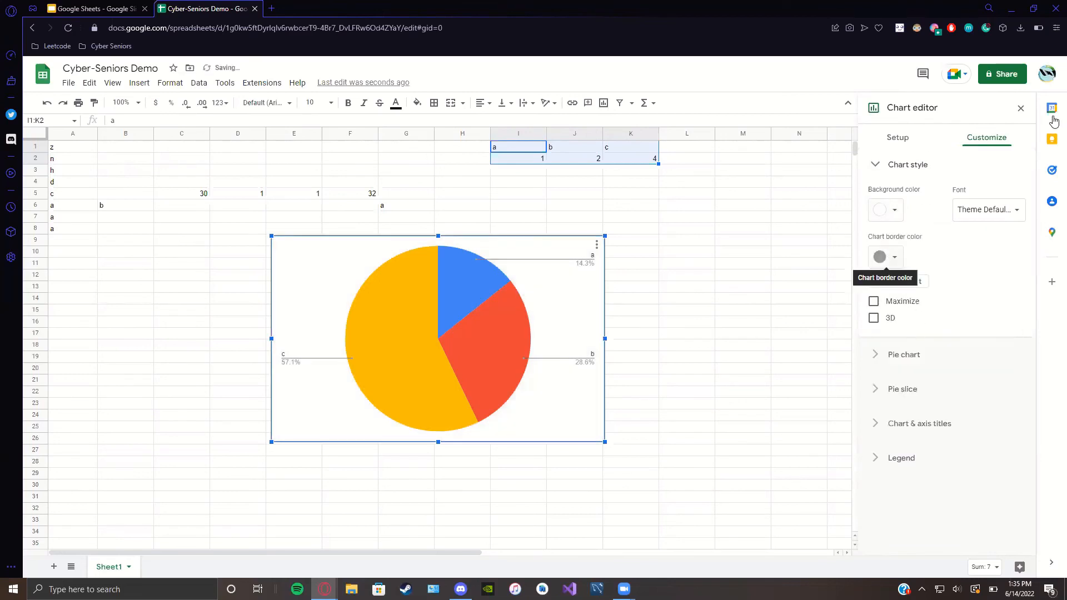
left_click(878, 354)
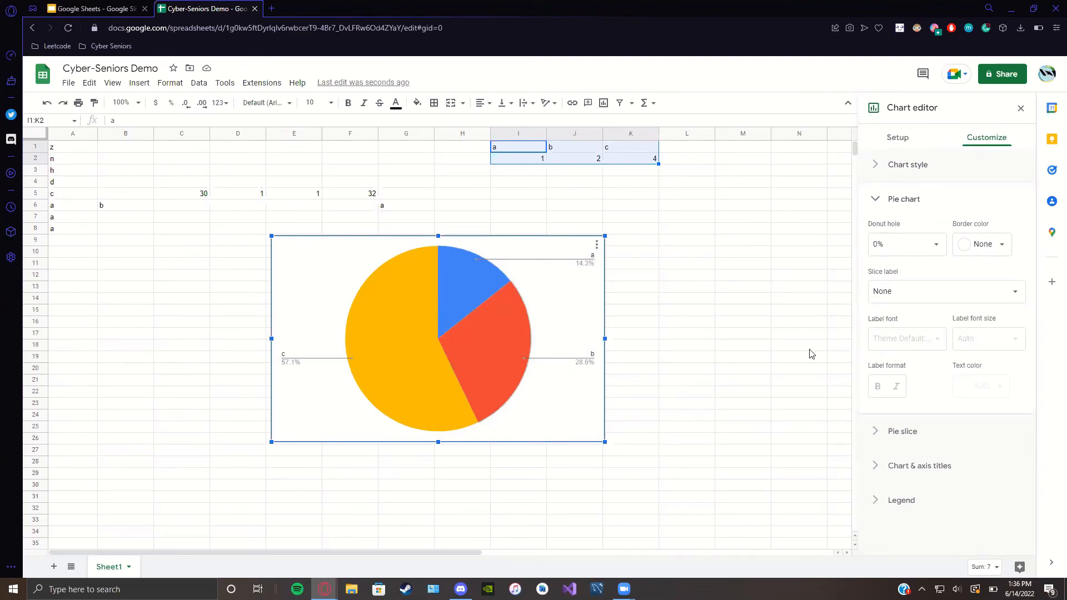
Step: Make pie slice a orange in the Pie slice settings
left_click(990, 245)
left_click(989, 249)
left_click(898, 432)
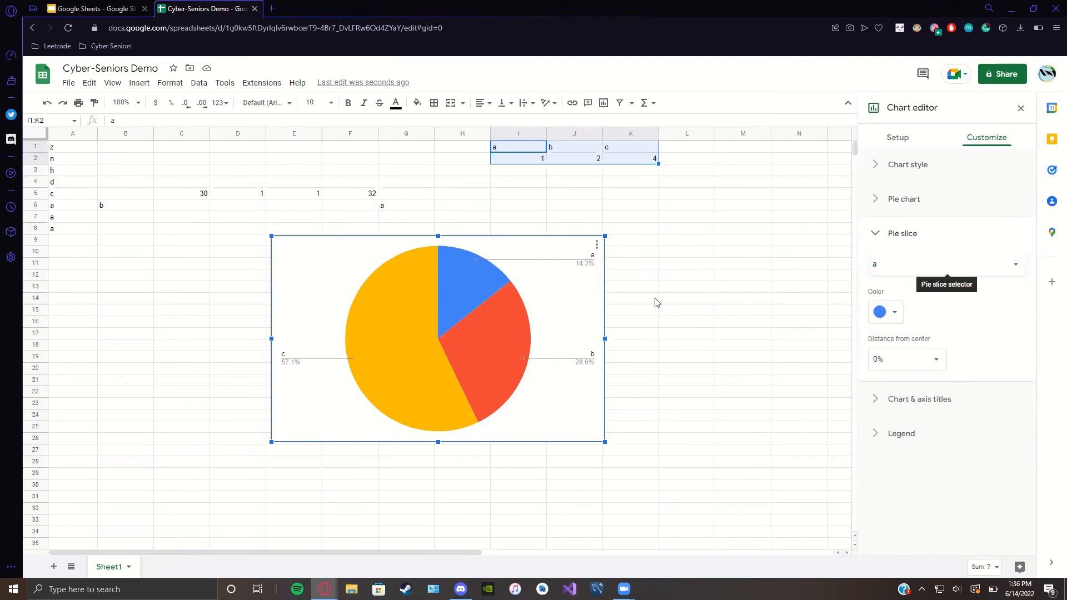
left_click(890, 313)
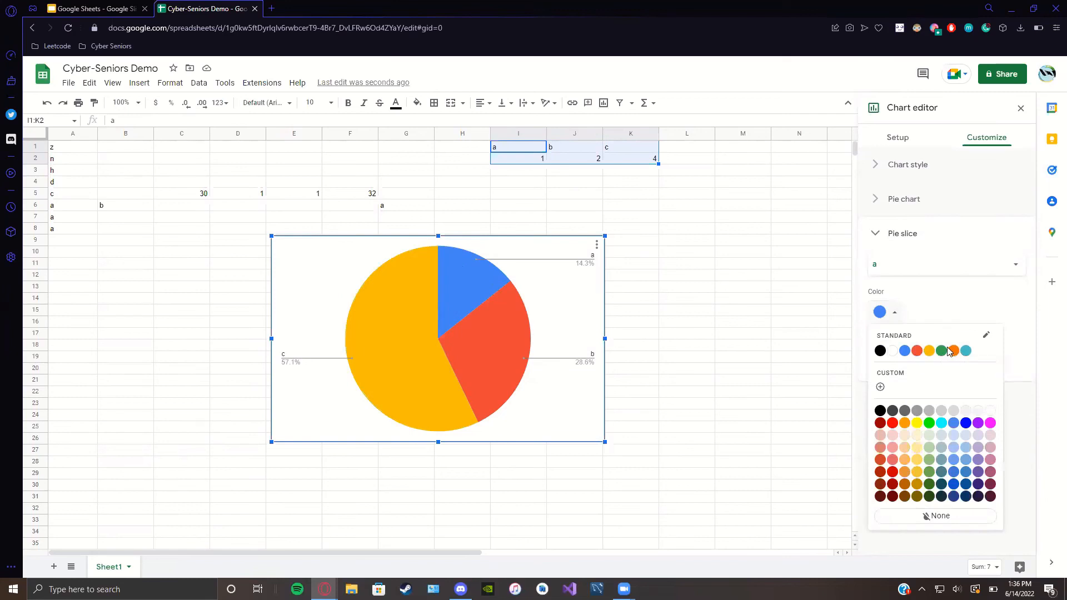
left_click(954, 352)
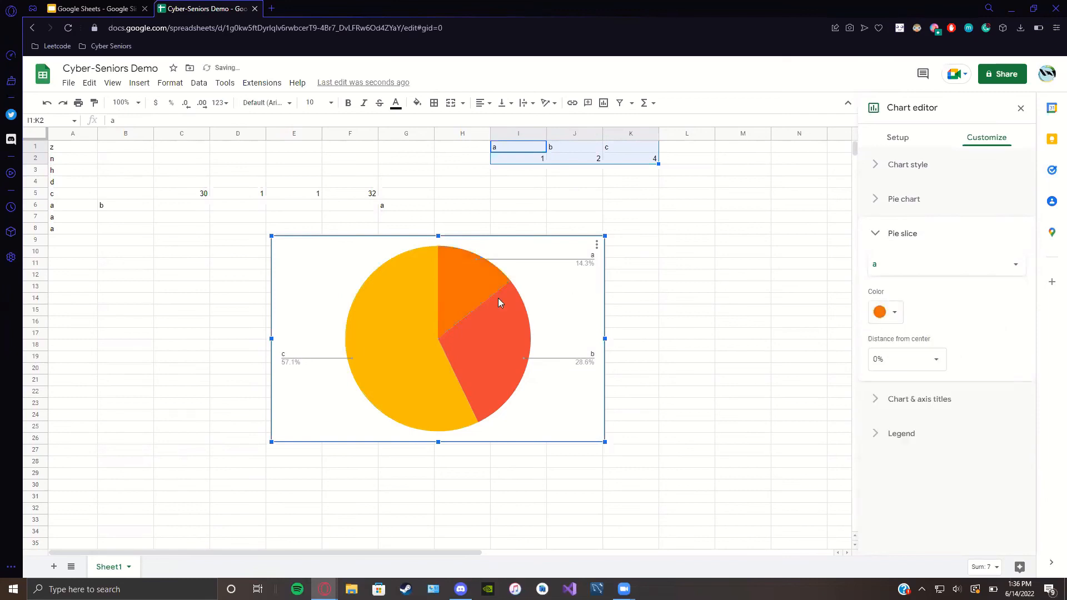
Step: Make slice c purple and close the chart editor
left_click(1012, 272)
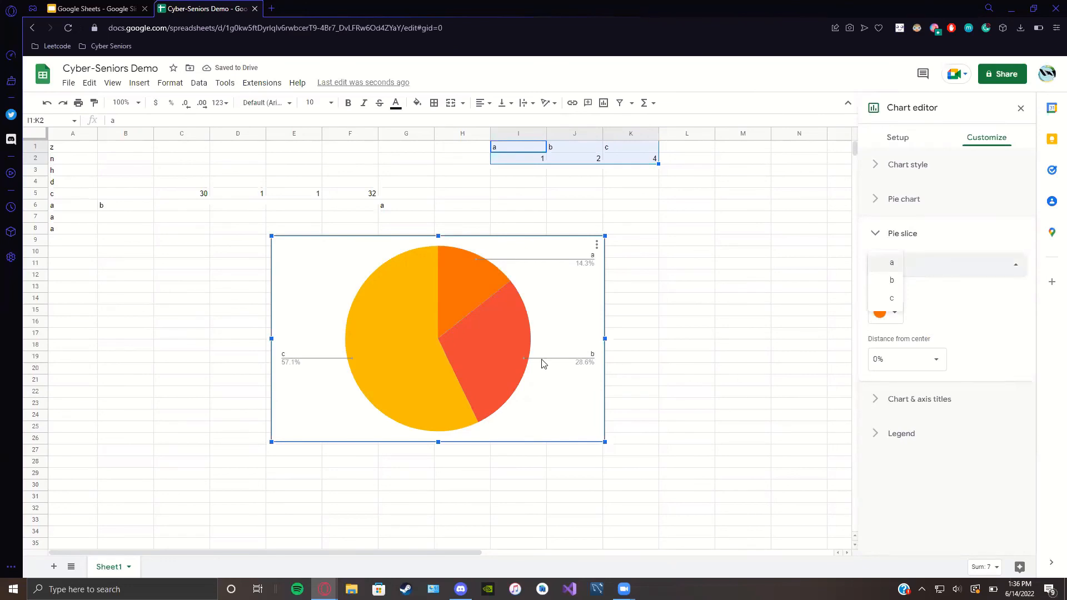
left_click(889, 305)
left_click(893, 313)
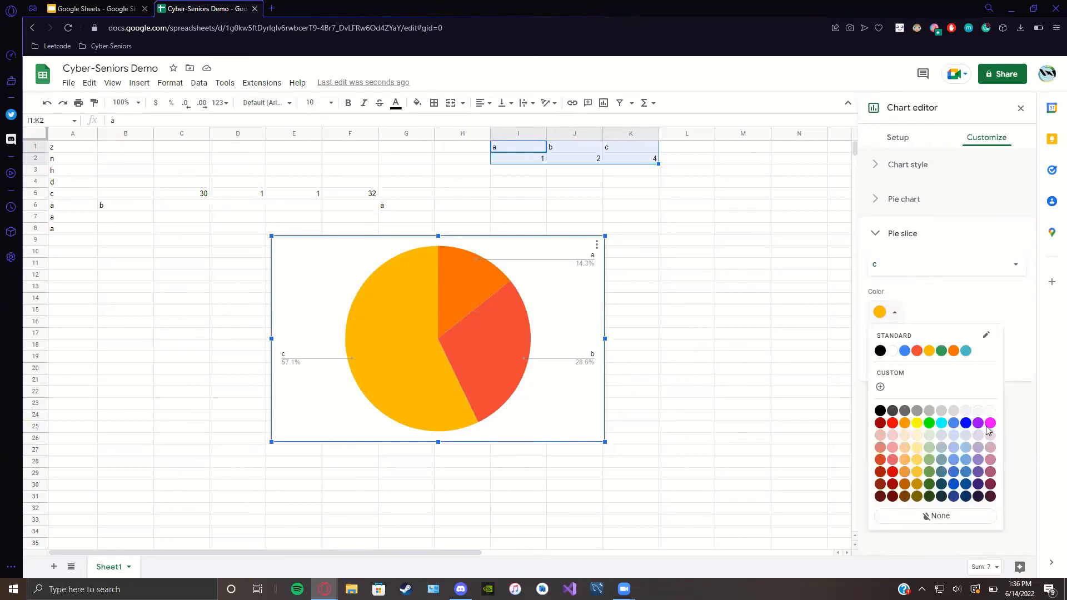
left_click(979, 424)
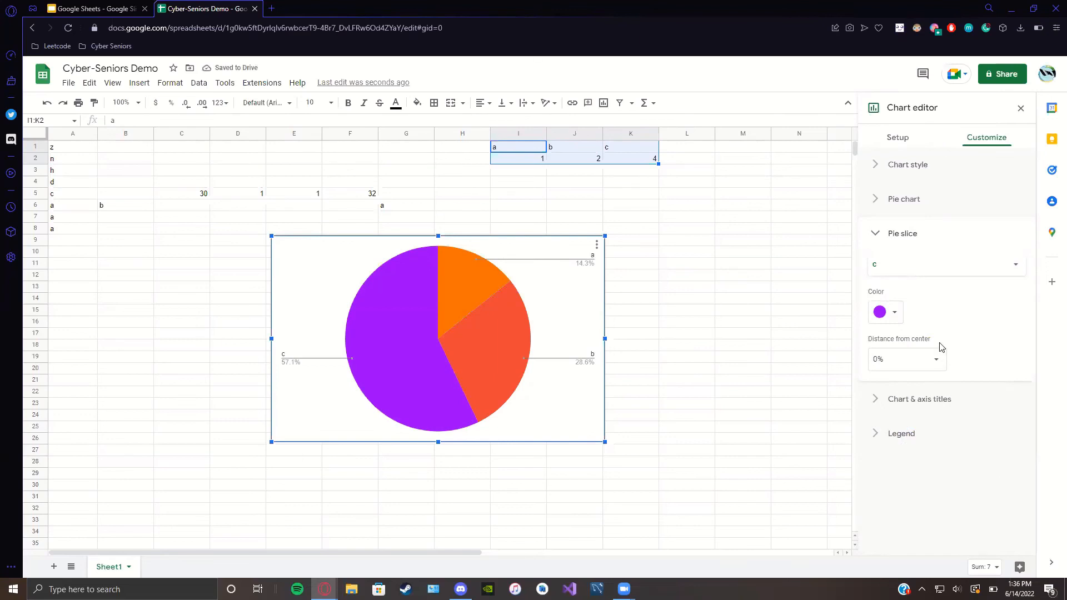
key("Escape")
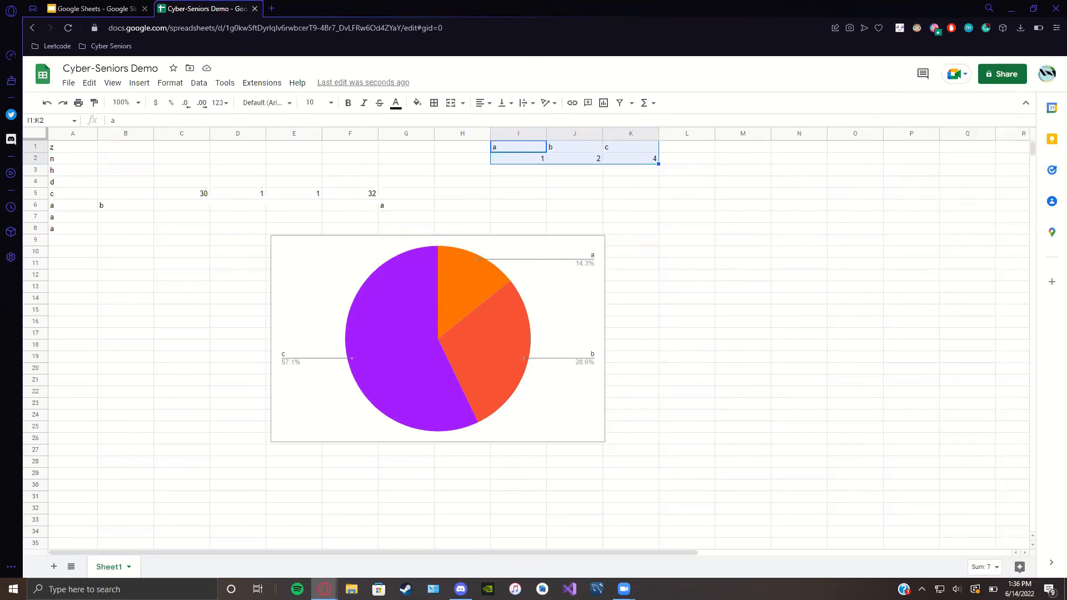
left_click(54, 568)
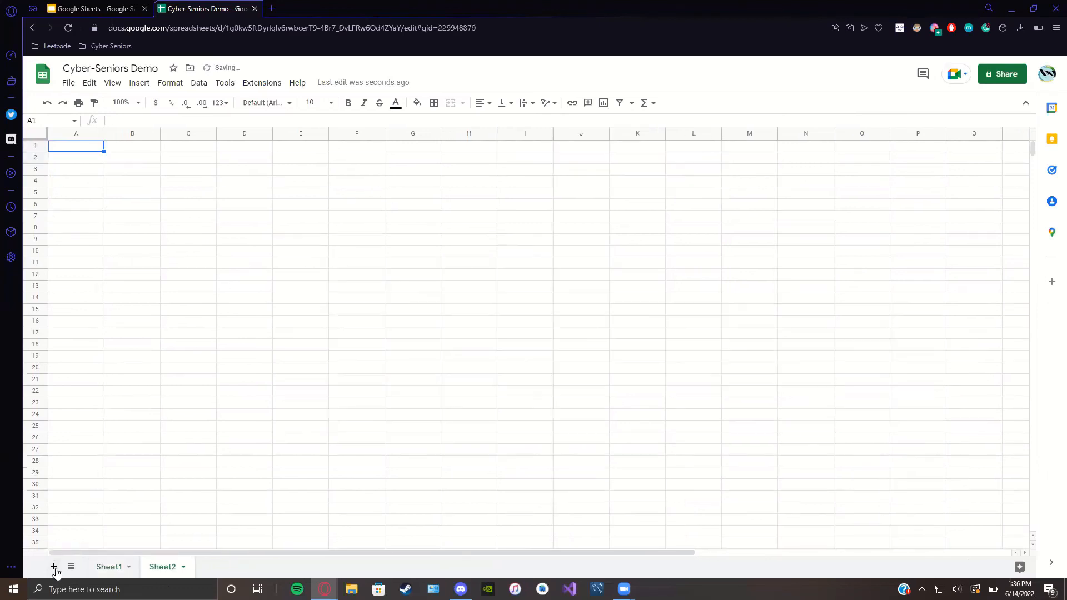
left_click(105, 567)
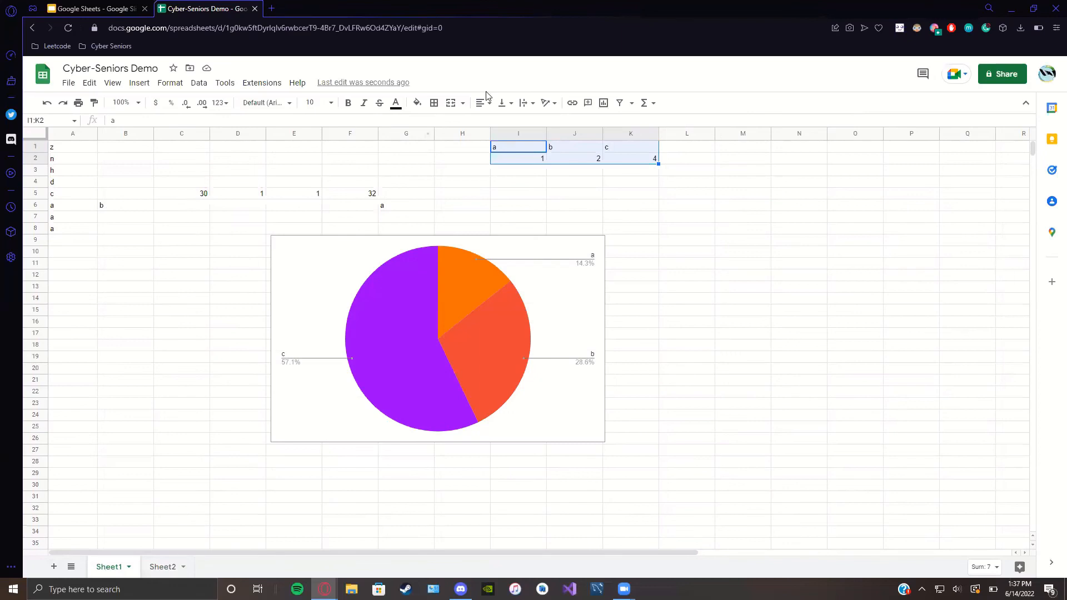
left_click(185, 571)
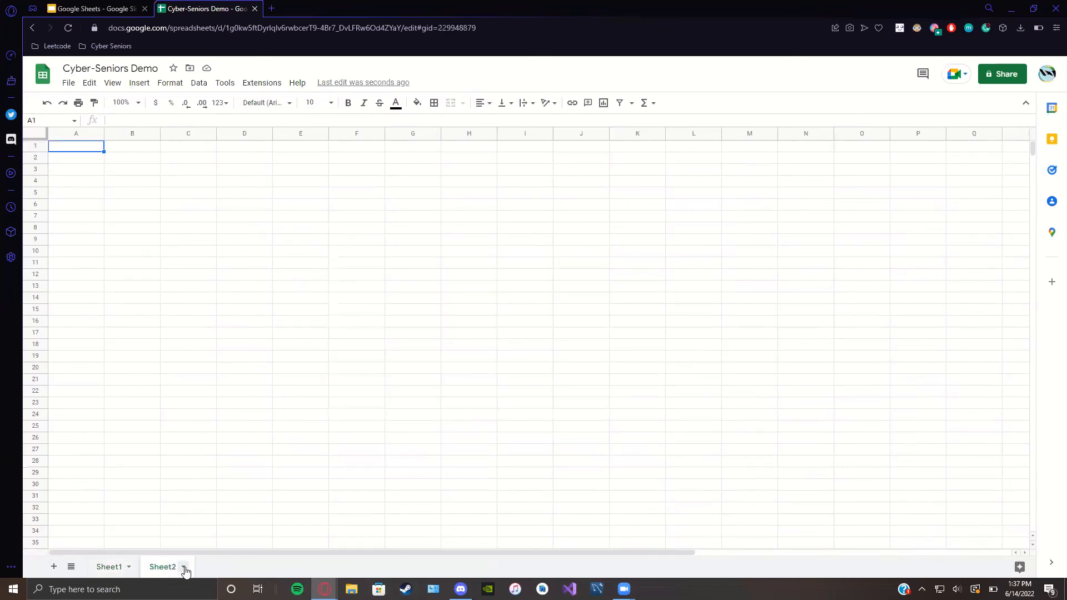
left_click(184, 568)
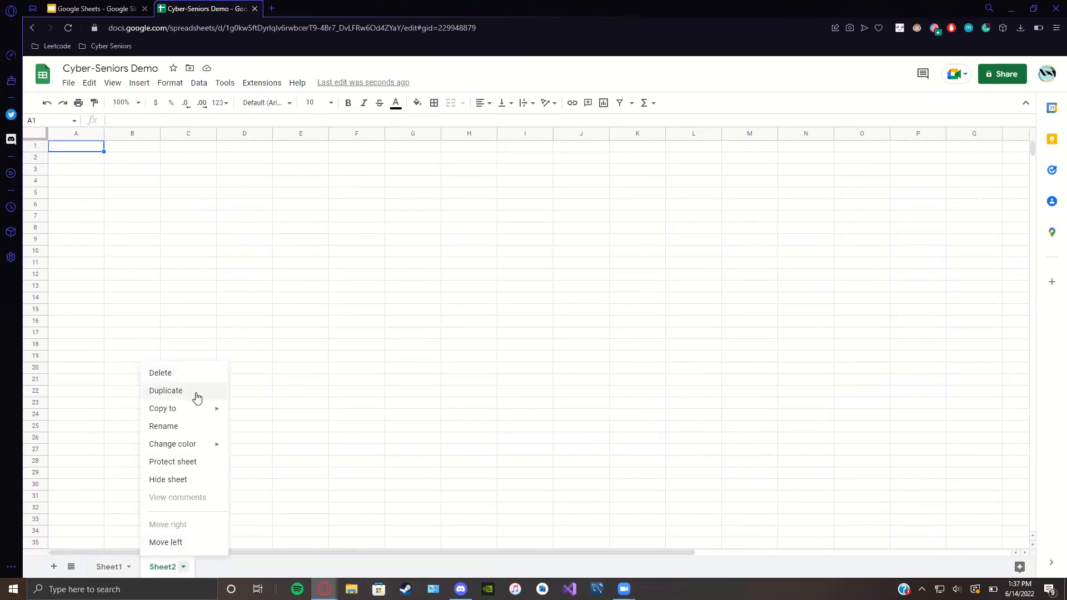
mouse_move(215, 415)
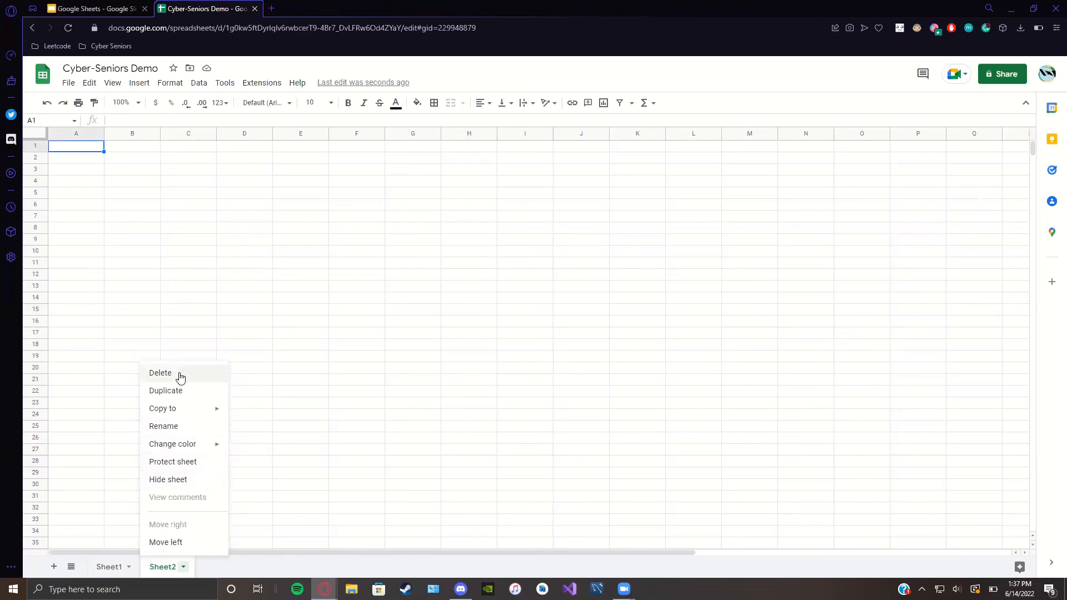
left_click(179, 377)
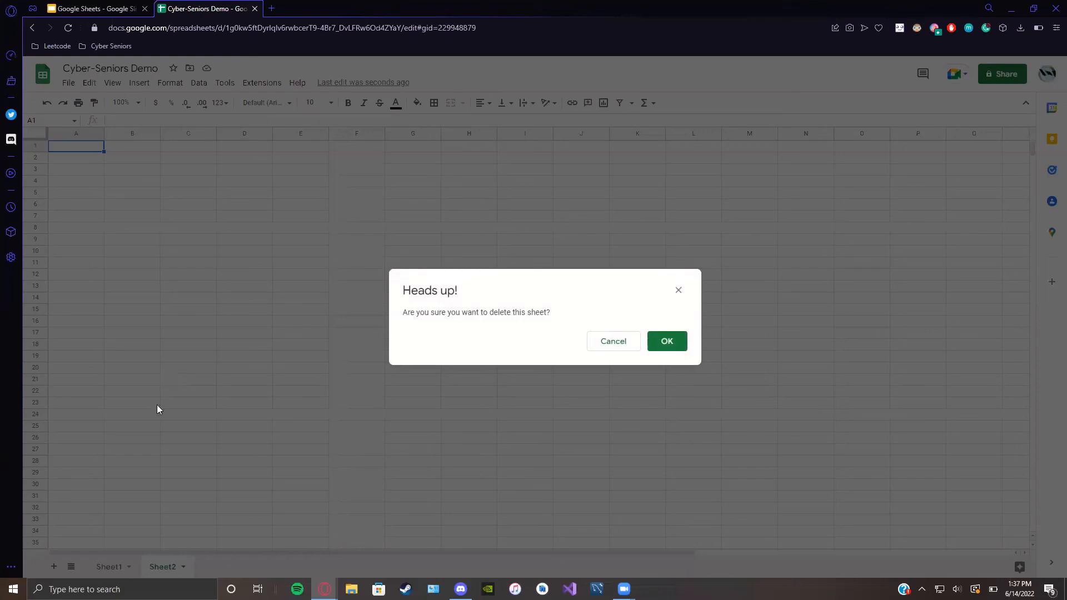
left_click(679, 342)
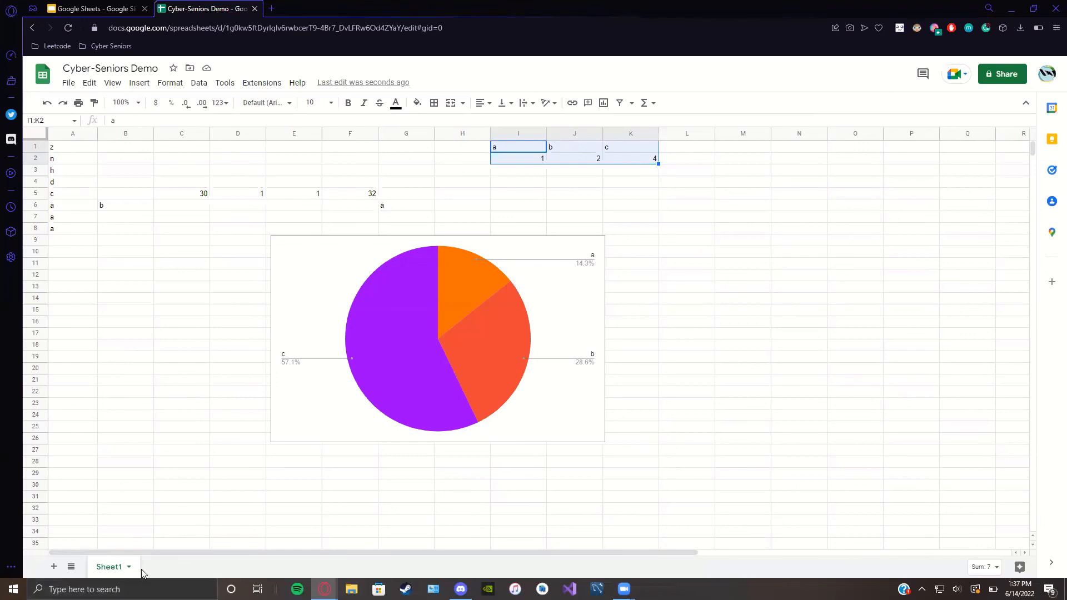
Step: Rename the Sheet1 tab to 'Demo Sheet'
left_click(129, 567)
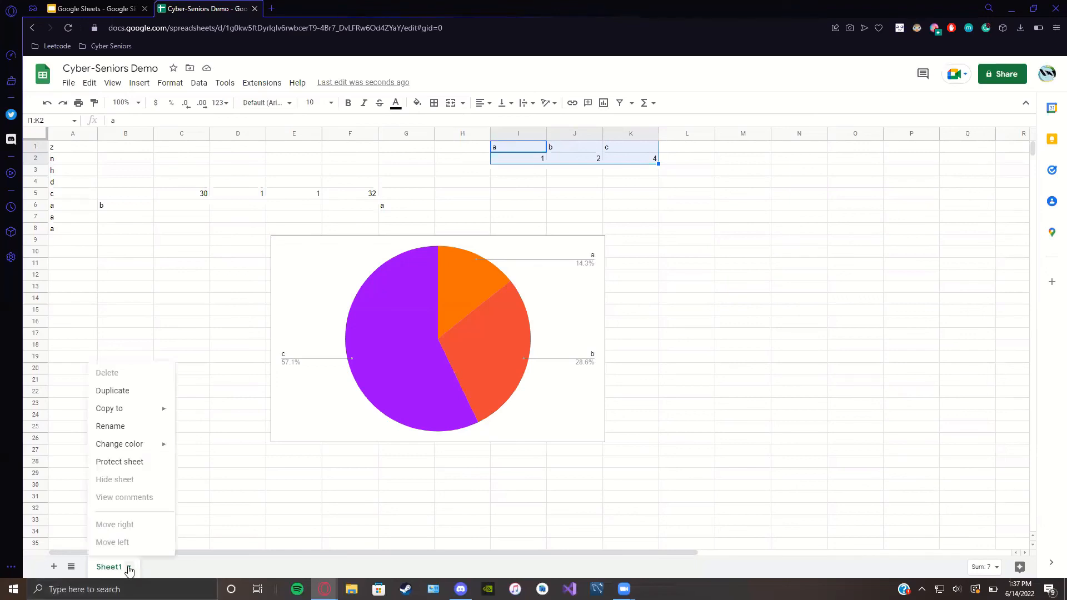
left_click(117, 432)
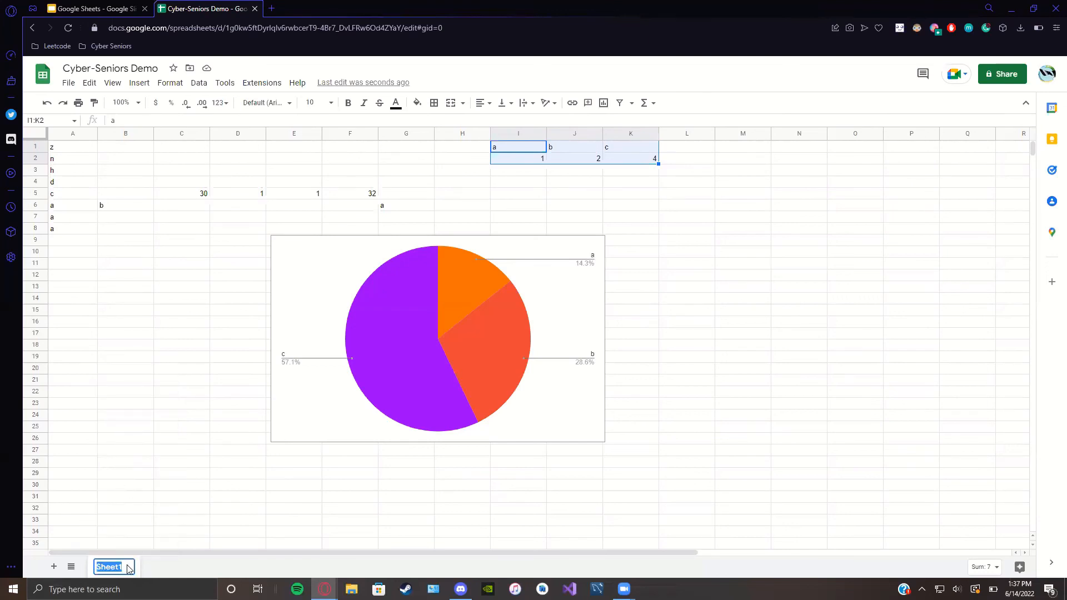
type("Demo Sheet")
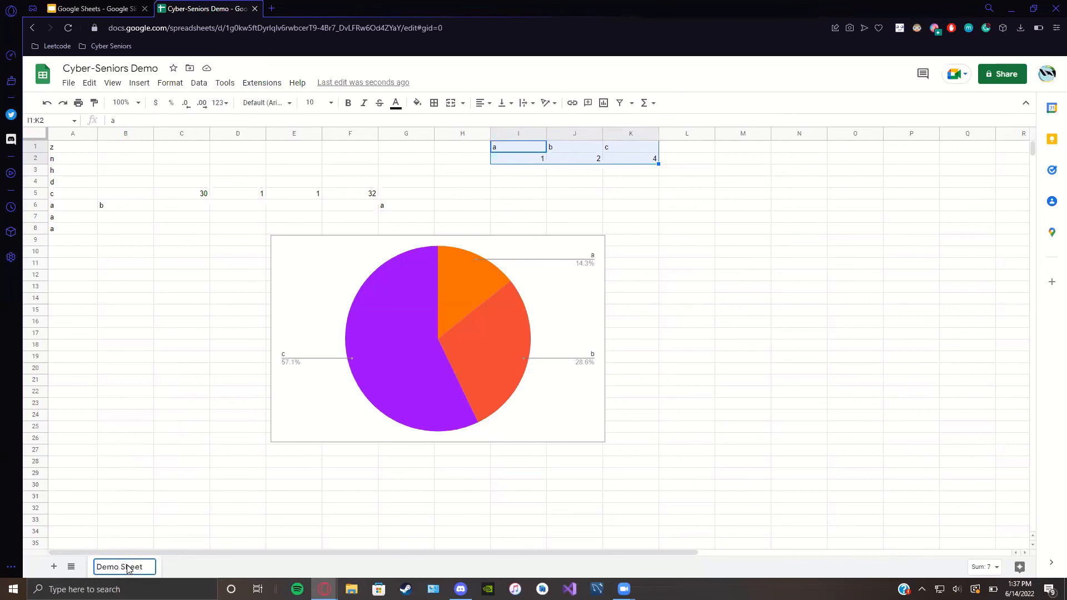
key("Return")
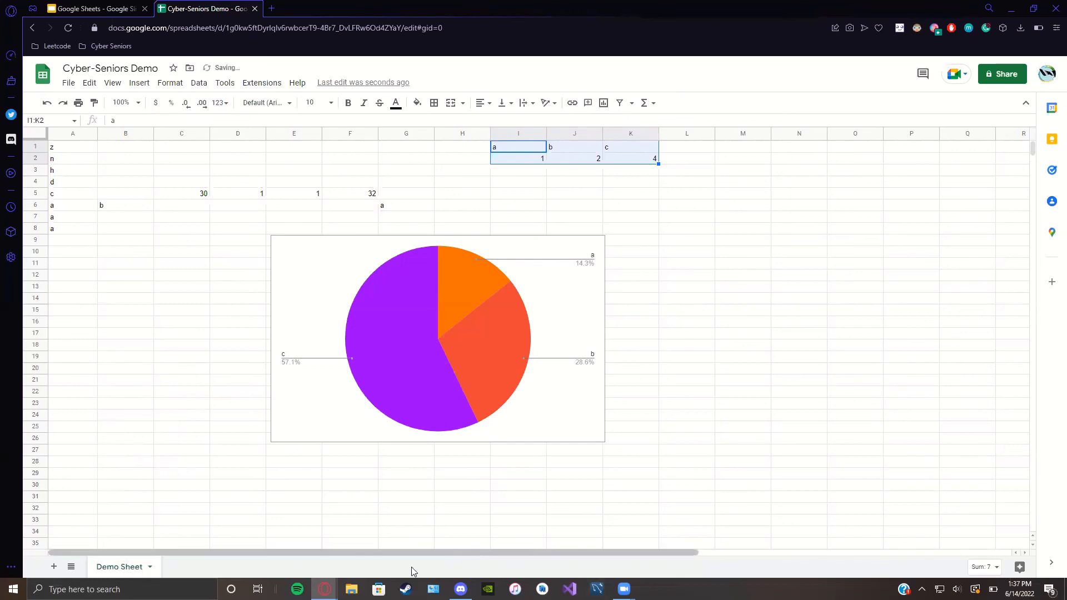